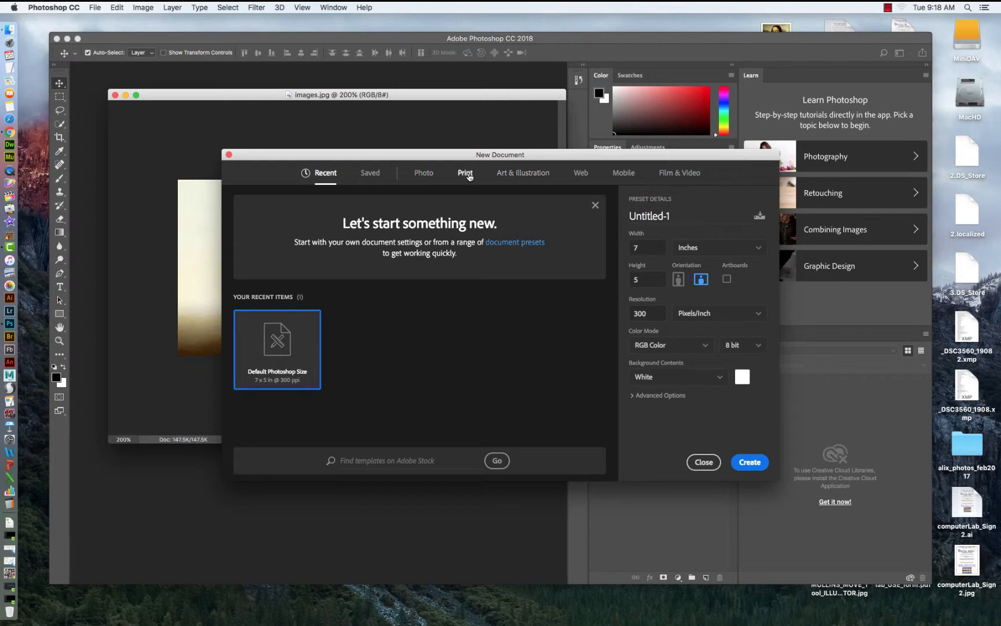
# Create a new Letter-size print document, 8.5 × 11 in at 300 ppi.
pyautogui.click(465, 173)
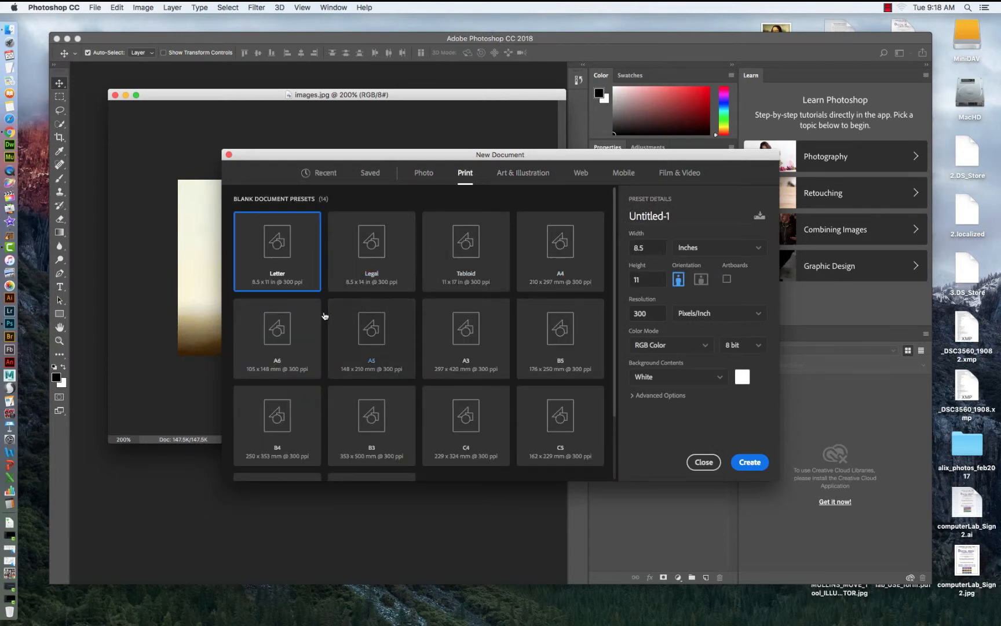
pyautogui.click(748, 462)
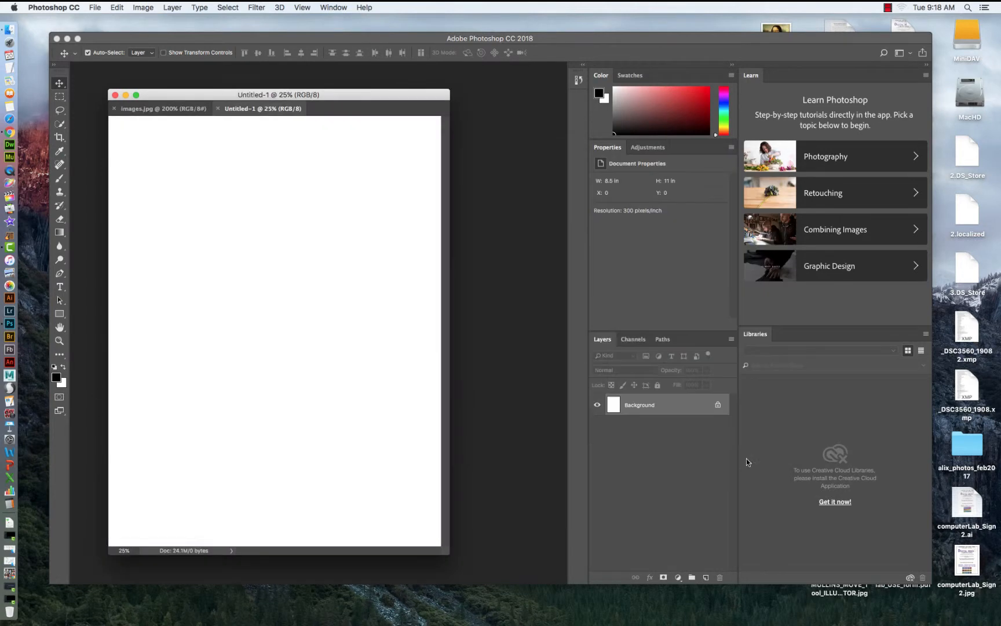
# Bring the images.jpg photo into the new document as a new layer.
pyautogui.moveTo(258, 109); pyautogui.dragTo(270, 148)
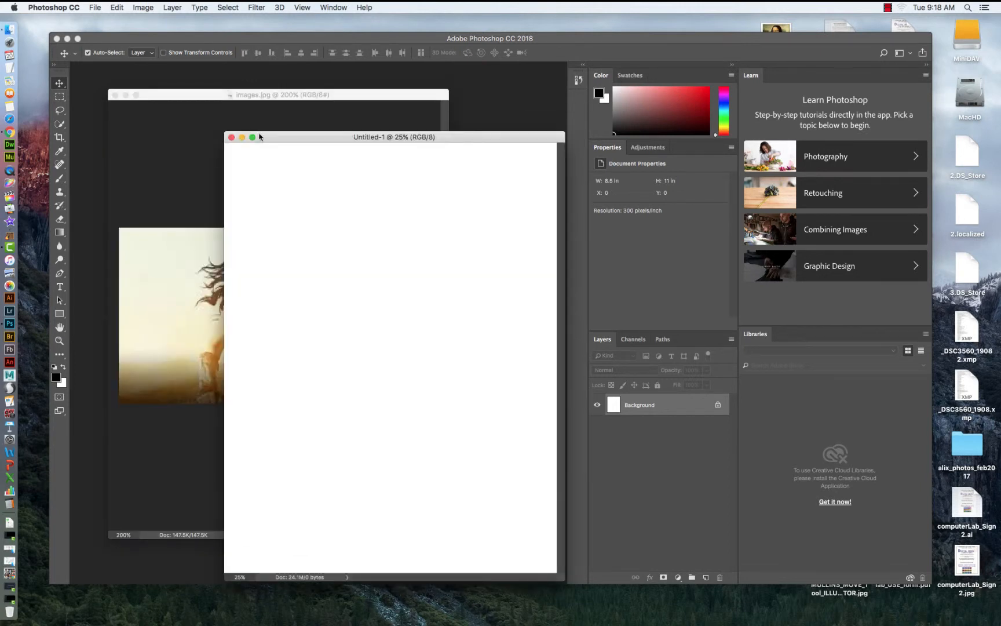
pyautogui.click(216, 98)
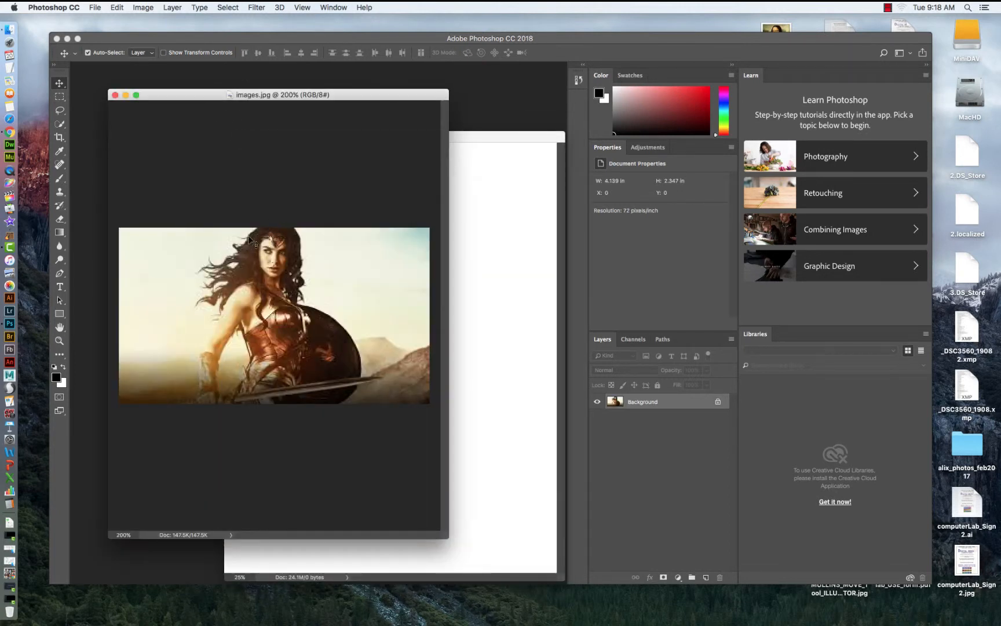
pyautogui.moveTo(174, 95); pyautogui.dragTo(268, 104)
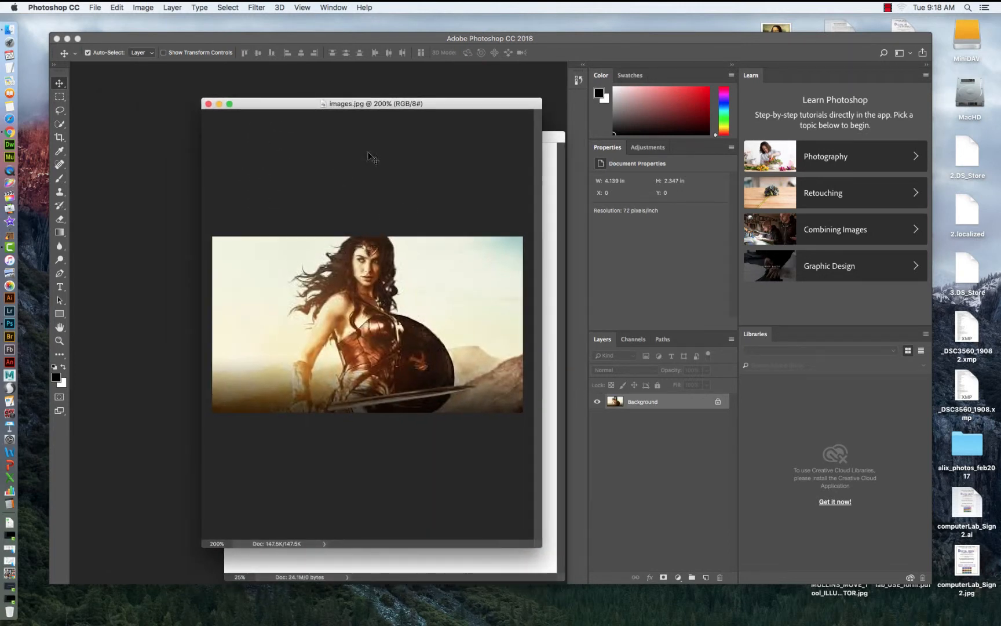
pyautogui.moveTo(376, 105); pyautogui.dragTo(305, 106)
pyautogui.moveTo(619, 404); pyautogui.dragTo(281, 200)
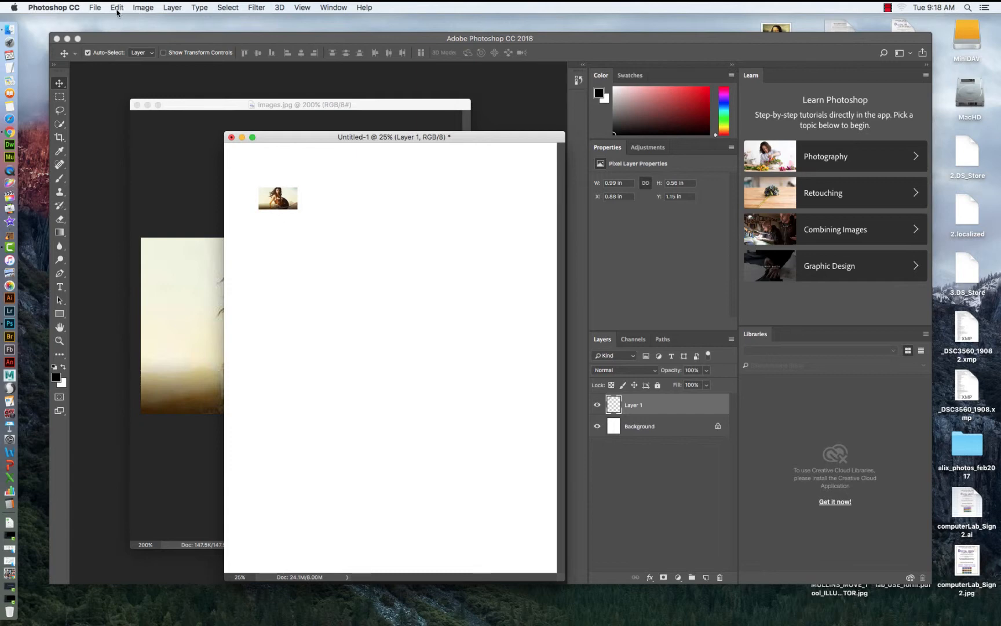
# Scale the photo layer up to about 978% so it spans the page width, and reposition it near the top.
pyautogui.click(117, 9)
pyautogui.moveTo(229, 240)
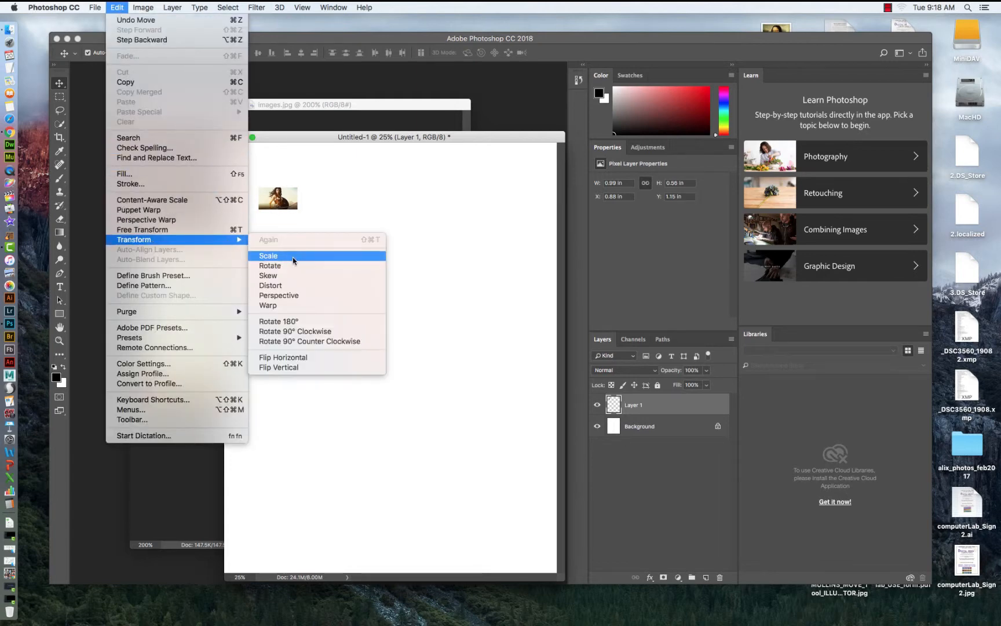
pyautogui.click(293, 260)
pyautogui.moveTo(297, 209); pyautogui.dragTo(525, 511)
pyautogui.moveTo(259, 374); pyautogui.dragTo(221, 402)
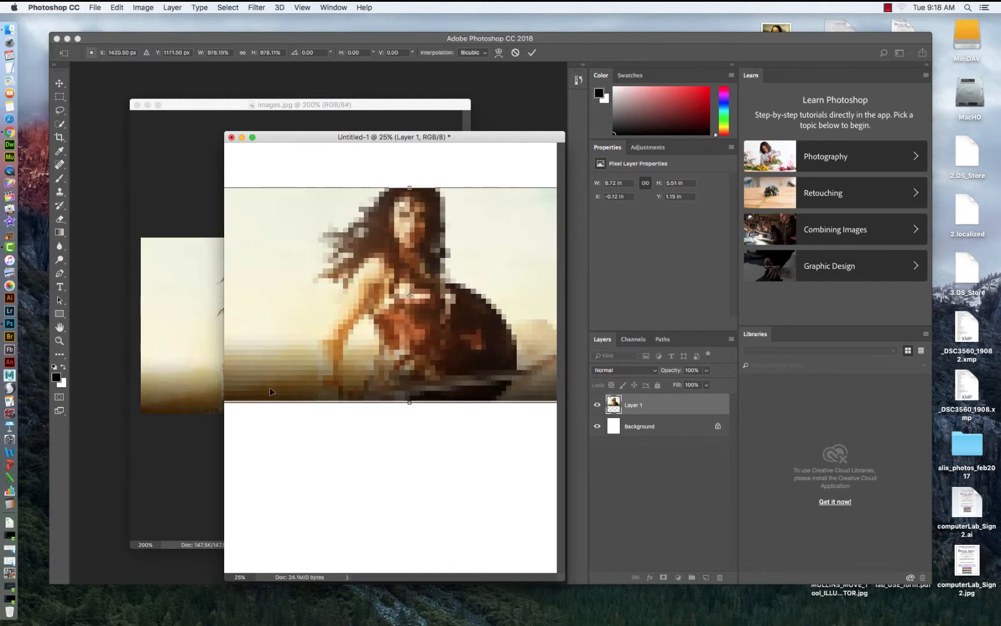
pyautogui.press('Return')
pyautogui.moveTo(417, 237); pyautogui.dragTo(395, 230)
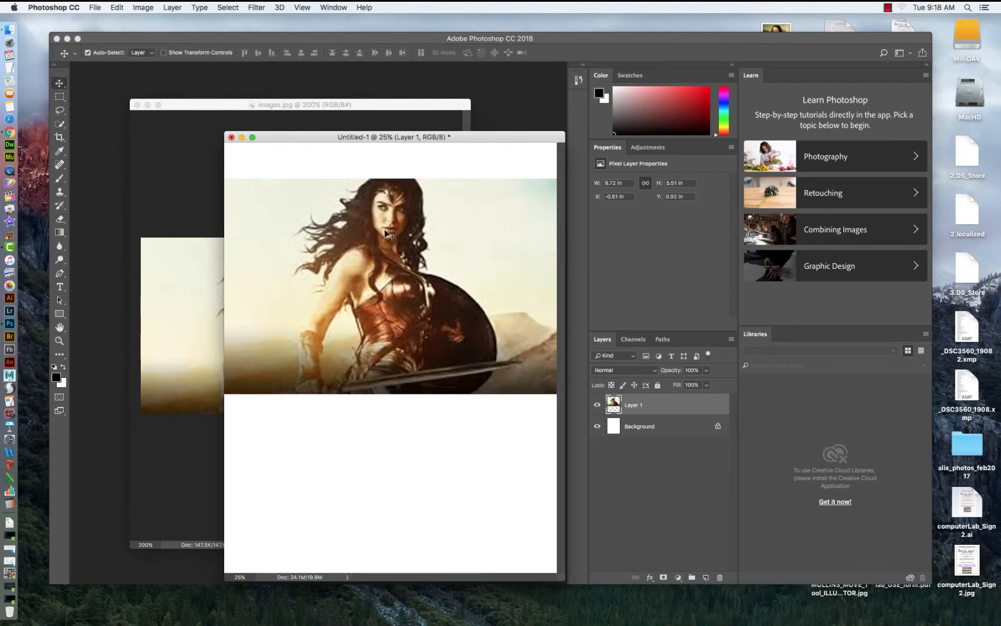
# Crop the canvas to a portrait region around the figure, about 4.63 × 5.51 in.
pyautogui.moveTo(362, 137); pyautogui.dragTo(307, 103)
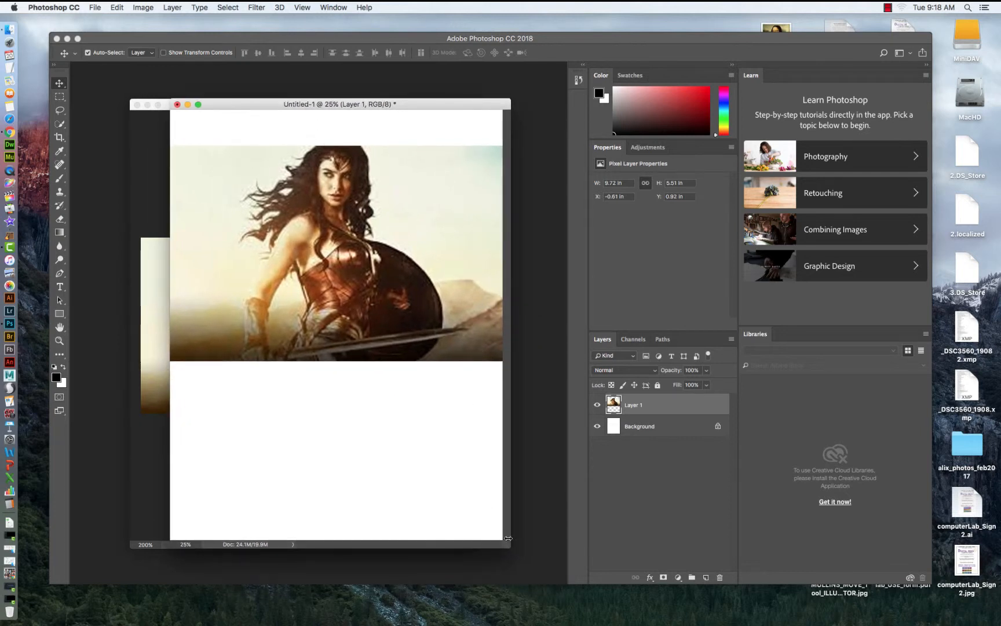
pyautogui.moveTo(505, 545); pyautogui.dragTo(561, 606)
pyautogui.moveTo(59, 137); pyautogui.dragTo(75, 139)
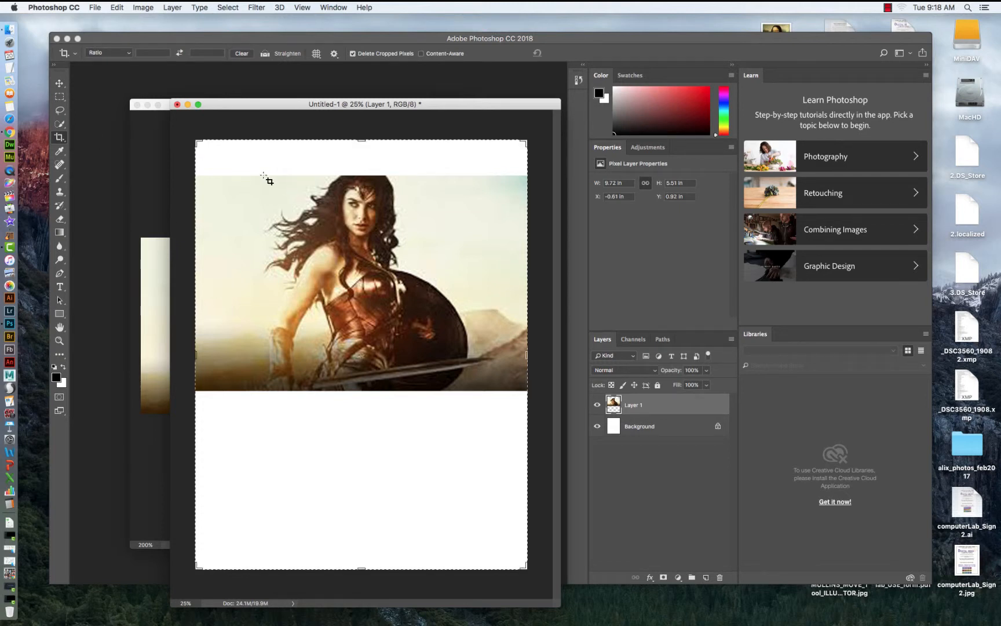
pyautogui.moveTo(264, 175); pyautogui.dragTo(444, 391)
pyautogui.press('Return')
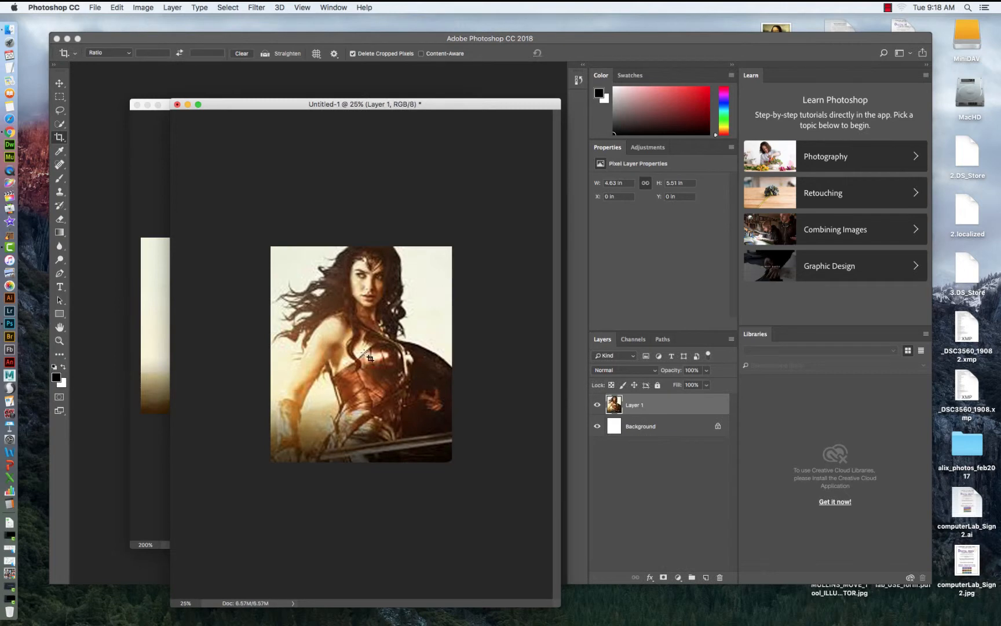
# Zoom in on the cropped document and close the images.jpg window.
pyautogui.click(60, 341)
pyautogui.click(349, 323)
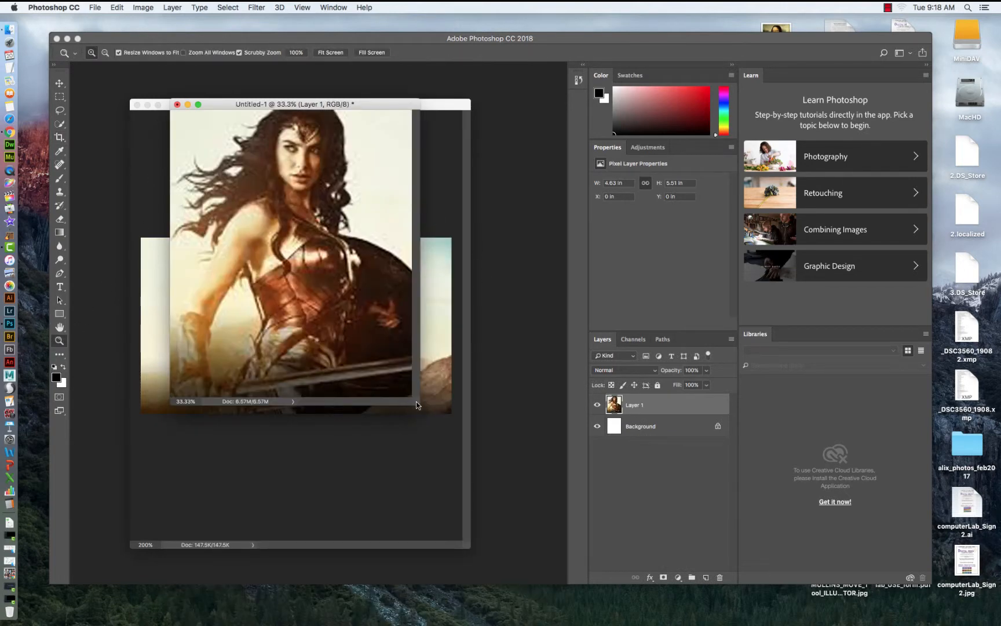
pyautogui.moveTo(416, 405); pyautogui.dragTo(497, 548)
pyautogui.click(148, 128)
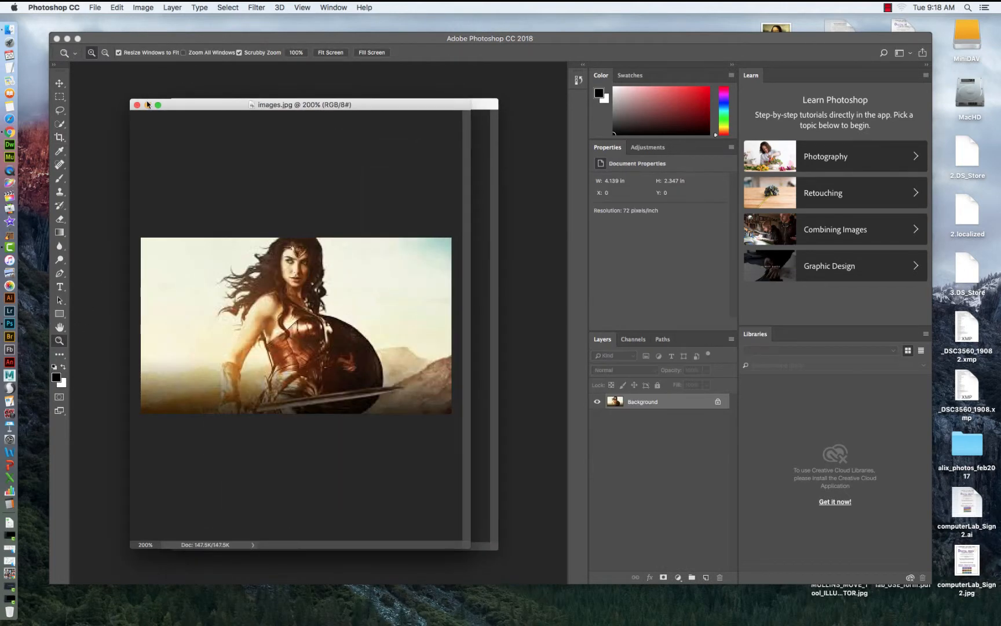
pyautogui.click(137, 105)
pyautogui.moveTo(313, 104); pyautogui.dragTo(299, 97)
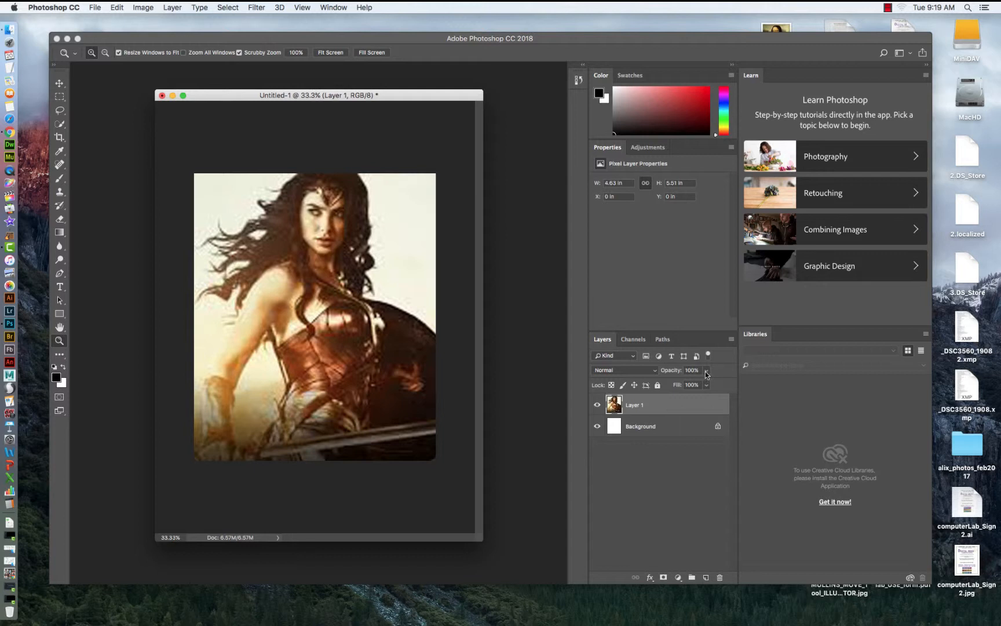
# Lower the photo layer's opacity to 28%.
pyautogui.click(706, 371)
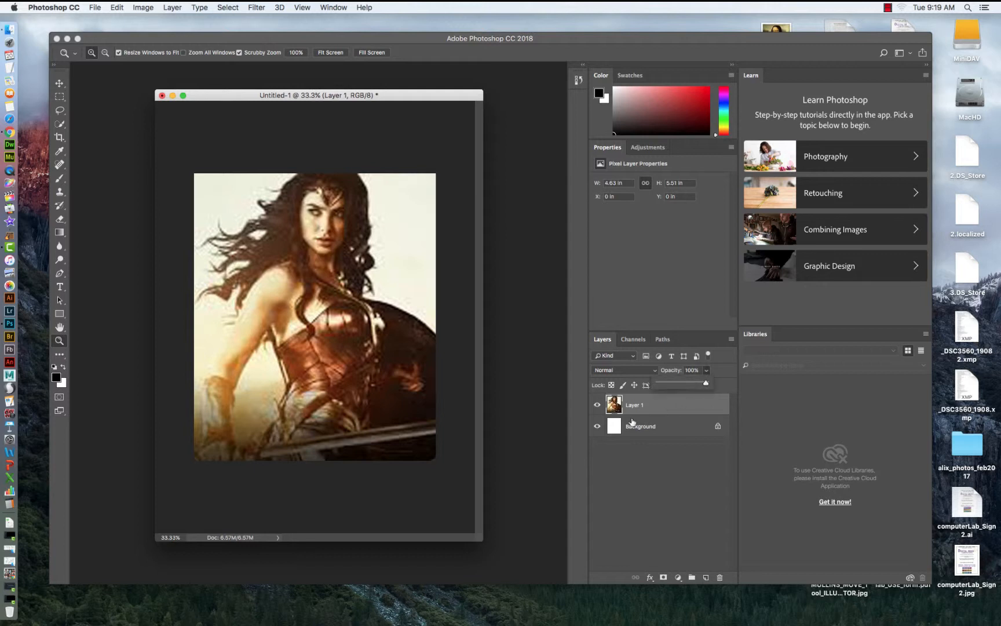
pyautogui.click(618, 405)
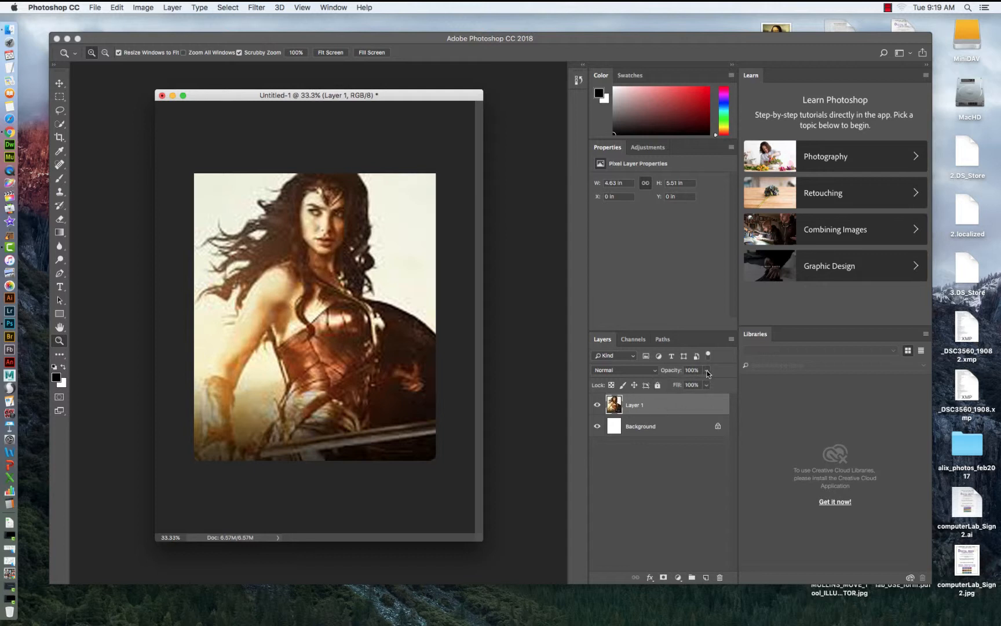
pyautogui.click(707, 370)
pyautogui.moveTo(706, 384); pyautogui.dragTo(673, 387)
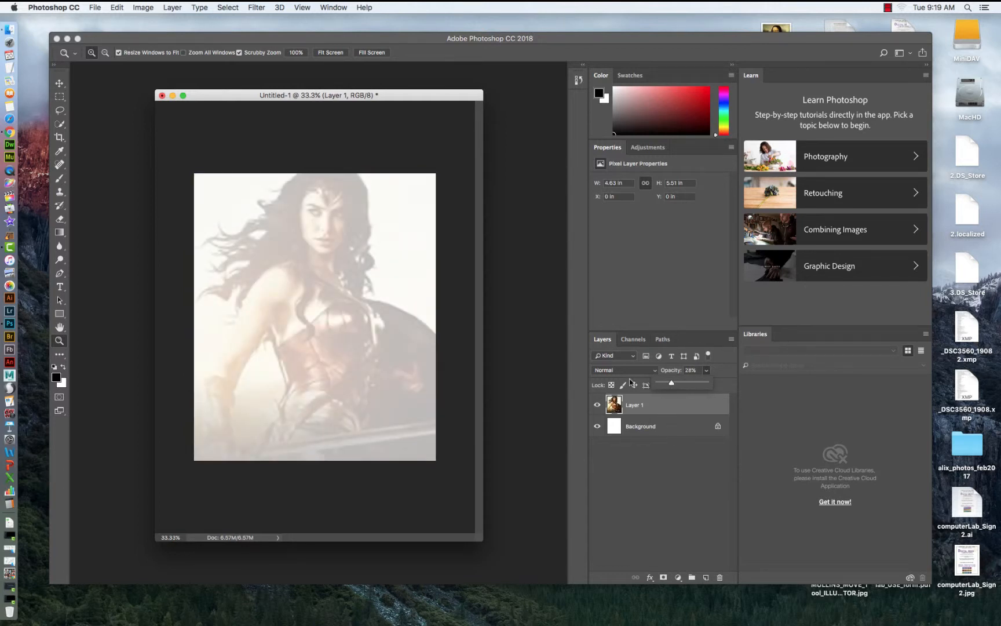
# Create a text box near the top of the image and enter 'Wonderwoman can save the world'.
pyautogui.click(60, 287)
pyautogui.click(95, 287)
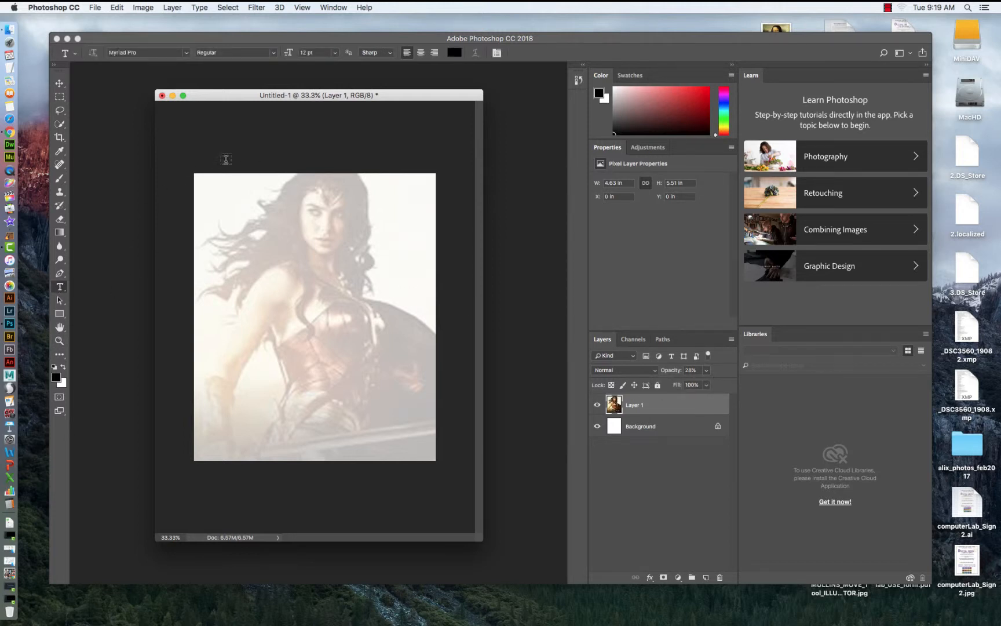
pyautogui.moveTo(207, 184); pyautogui.dragTo(424, 225)
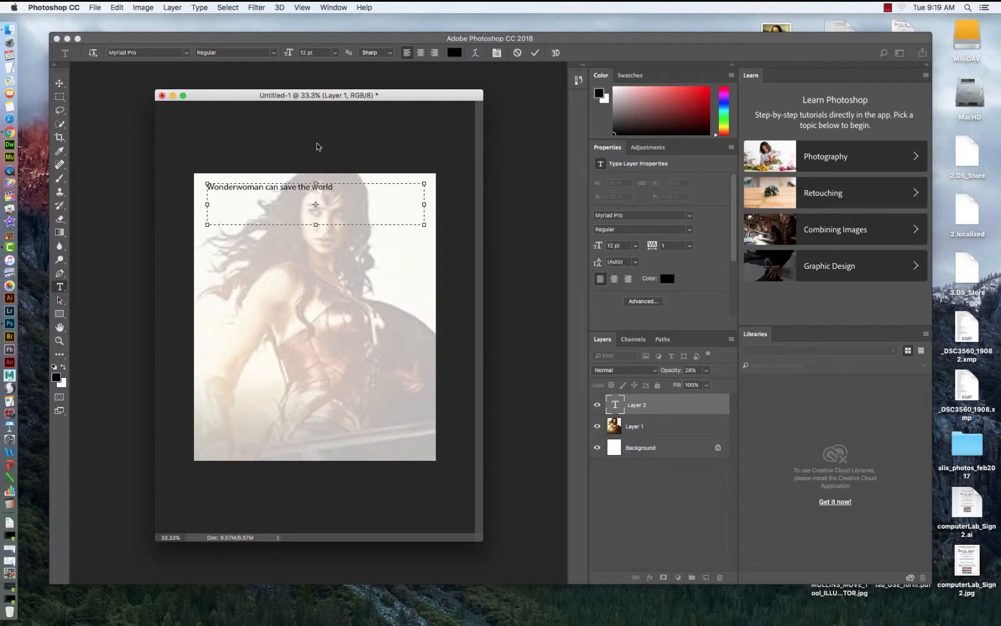
# Select the text and set its size to 24 pt.
pyautogui.moveTo(338, 188); pyautogui.dragTo(172, 179)
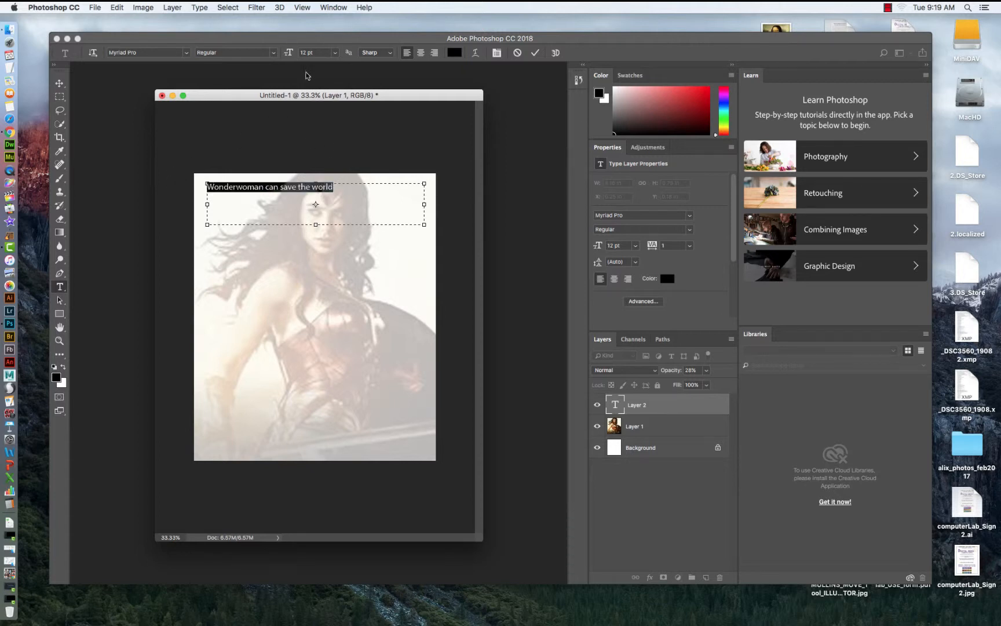
pyautogui.click(336, 53)
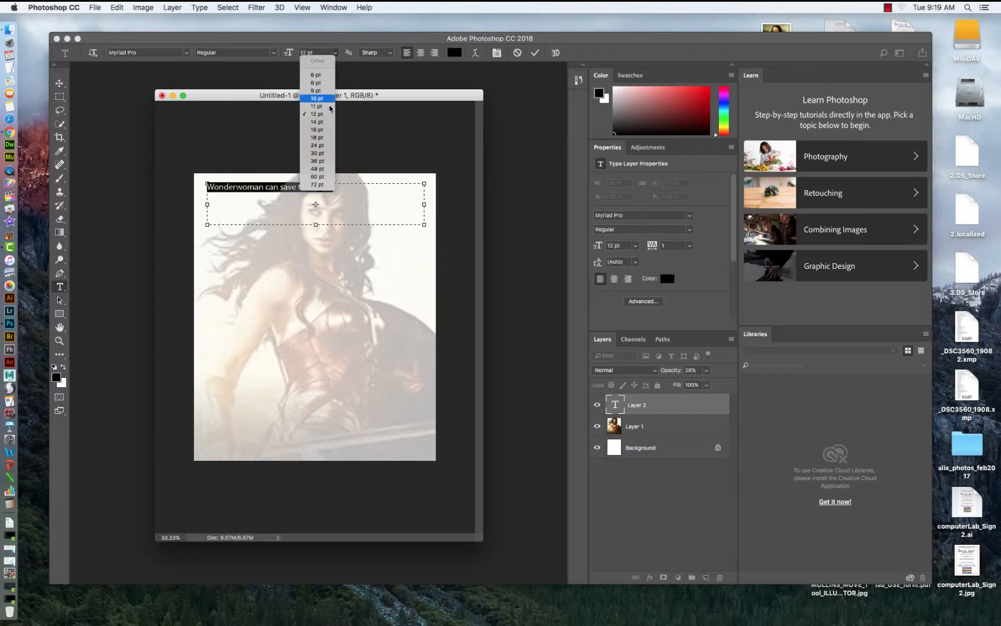
pyautogui.click(318, 139)
# Widen the text box and move the text line down to the middle of the image.
pyautogui.moveTo(422, 224); pyautogui.dragTo(464, 225)
pyautogui.moveTo(207, 226); pyautogui.dragTo(194, 221)
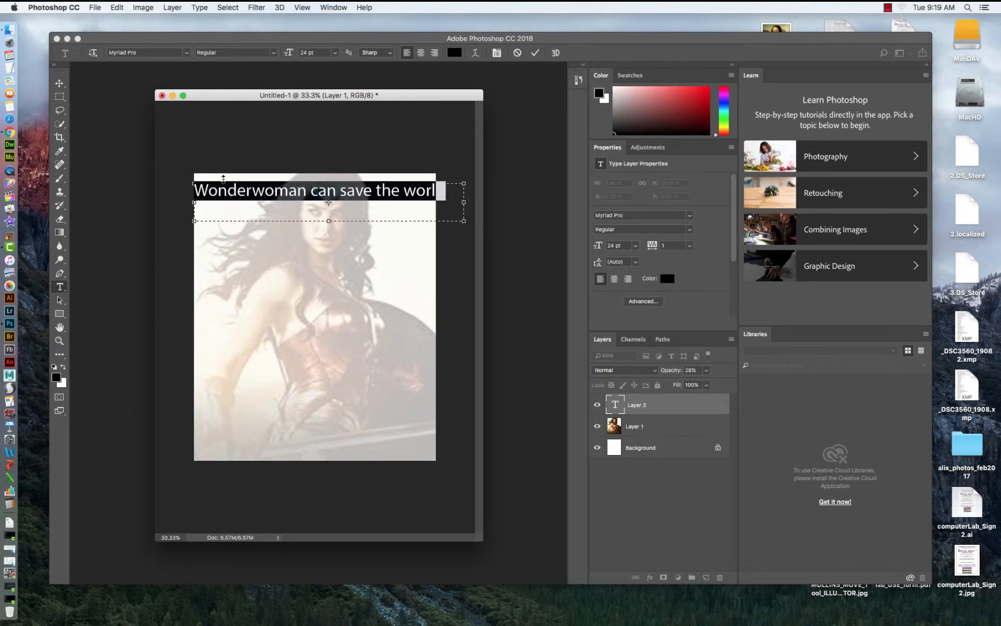
pyautogui.click(60, 83)
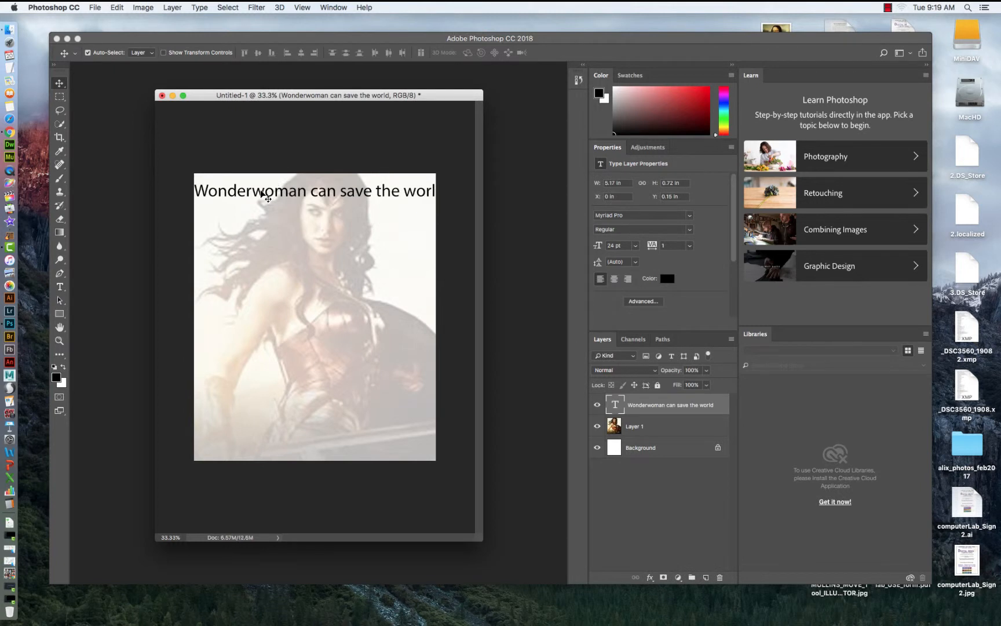
pyautogui.moveTo(260, 193); pyautogui.dragTo(270, 265)
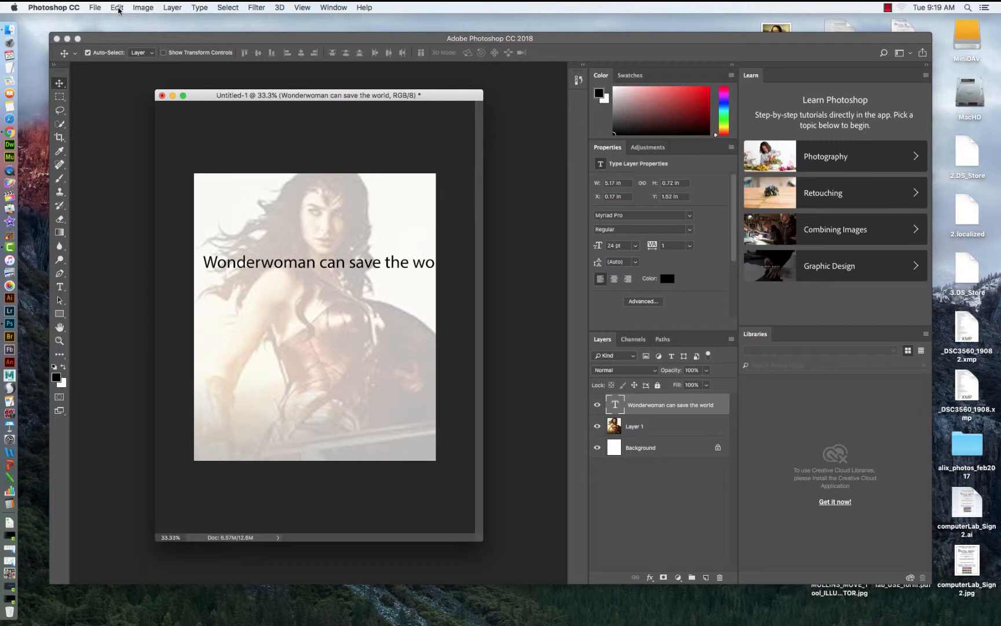
# Free-transform the text, rotating it about -60° and shrinking it to about 47% at the lower left.
pyautogui.press('super+t')
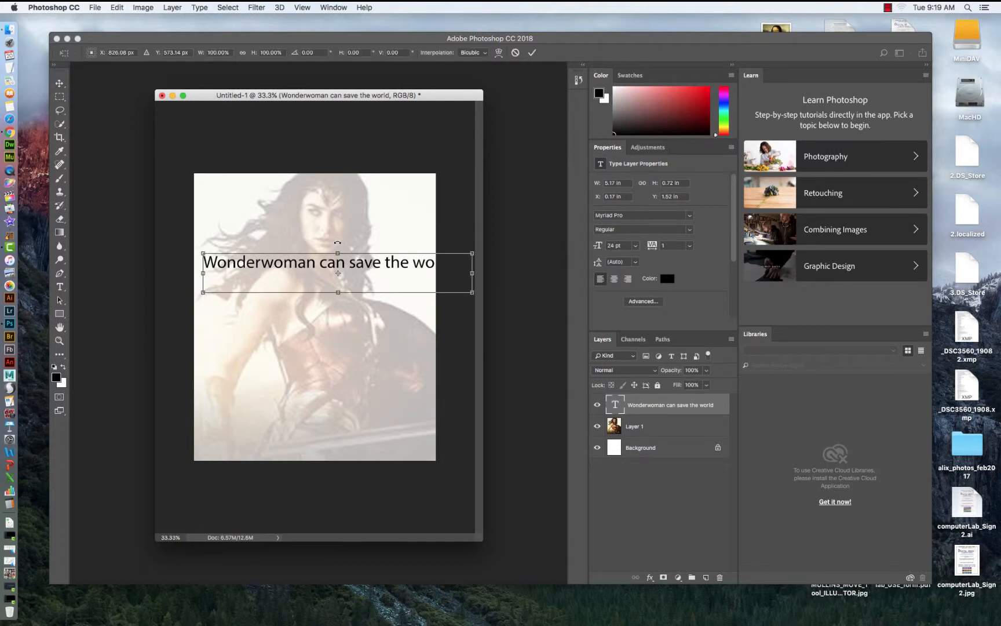
pyautogui.moveTo(337, 243); pyautogui.dragTo(331, 266)
pyautogui.moveTo(378, 194); pyautogui.dragTo(267, 275)
# Warp the text with the Arc style, set the bend to about 25.5%, and apply the transformation.
pyautogui.click(118, 7)
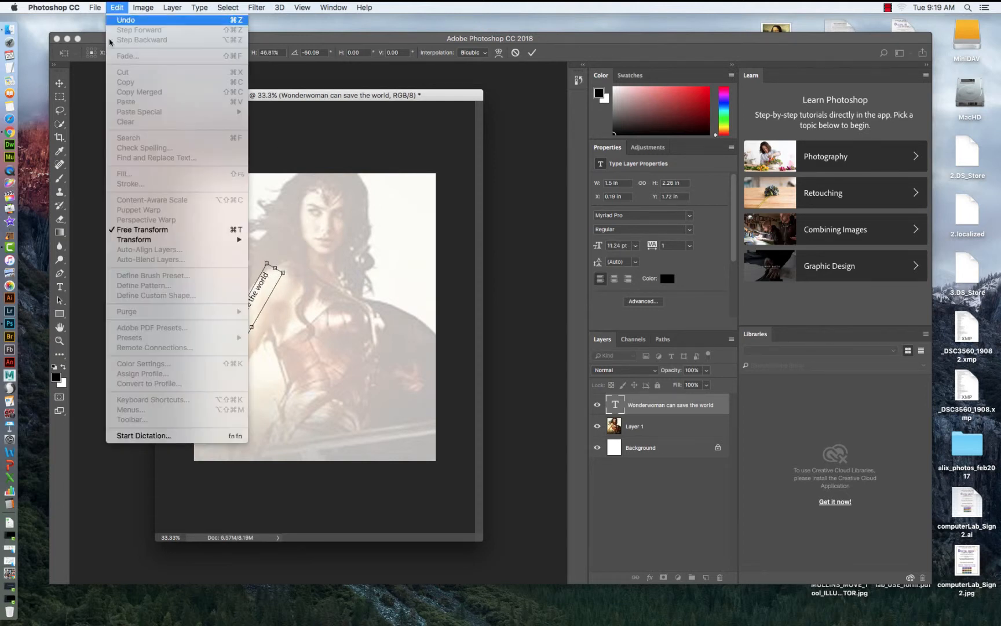
pyautogui.moveTo(235, 239)
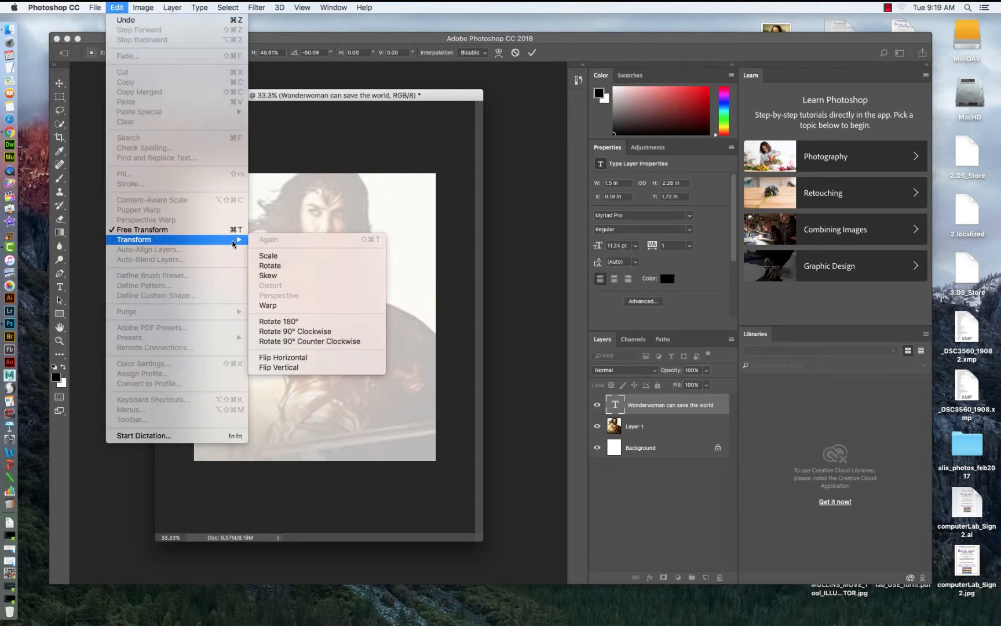
pyautogui.click(268, 306)
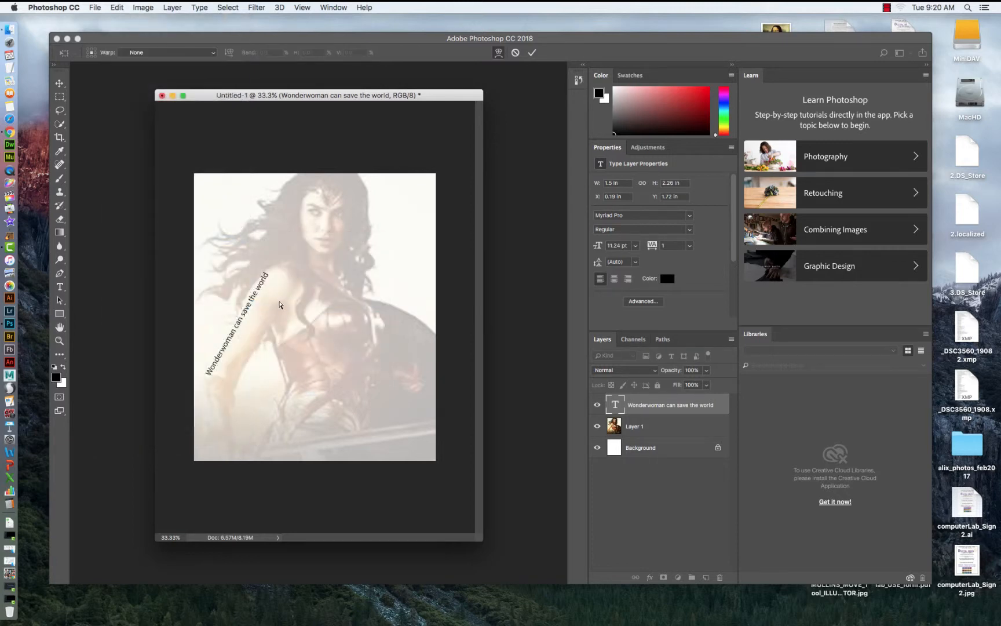
pyautogui.click(212, 54)
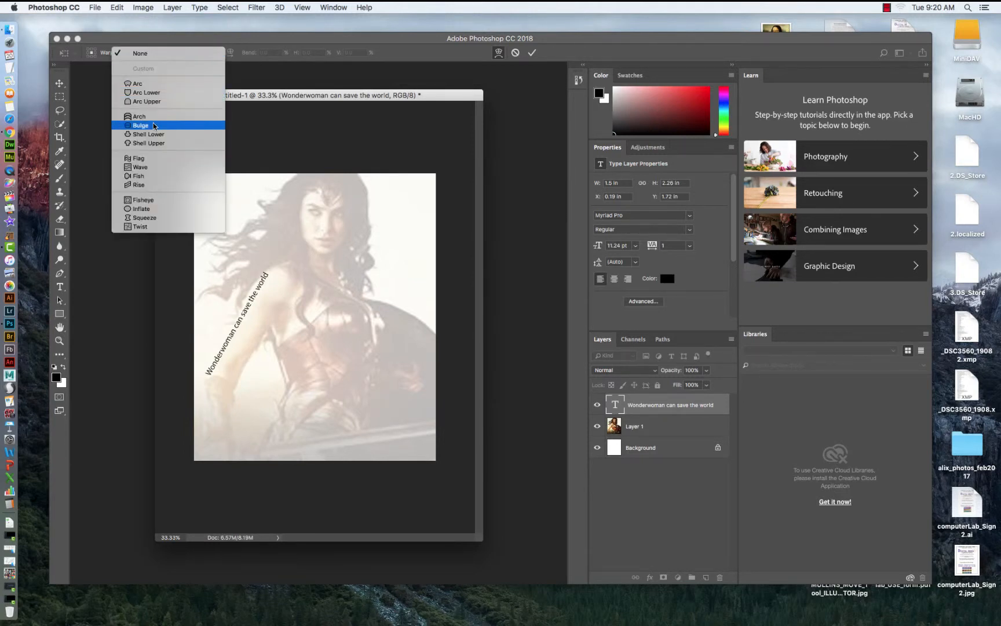
pyautogui.click(145, 87)
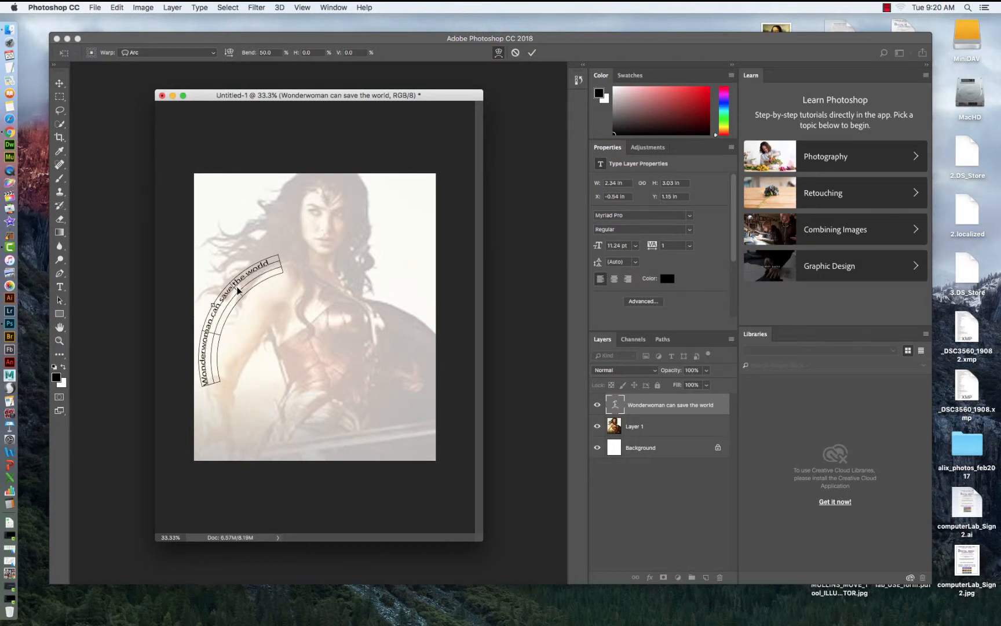
pyautogui.moveTo(237, 290)
pyautogui.mouseDown()
pyautogui.moveTo(229, 313)
pyautogui.moveTo(246, 312)
pyautogui.moveTo(250, 290)
pyautogui.moveTo(240, 303)
pyautogui.mouseUp()
pyautogui.click(60, 83)
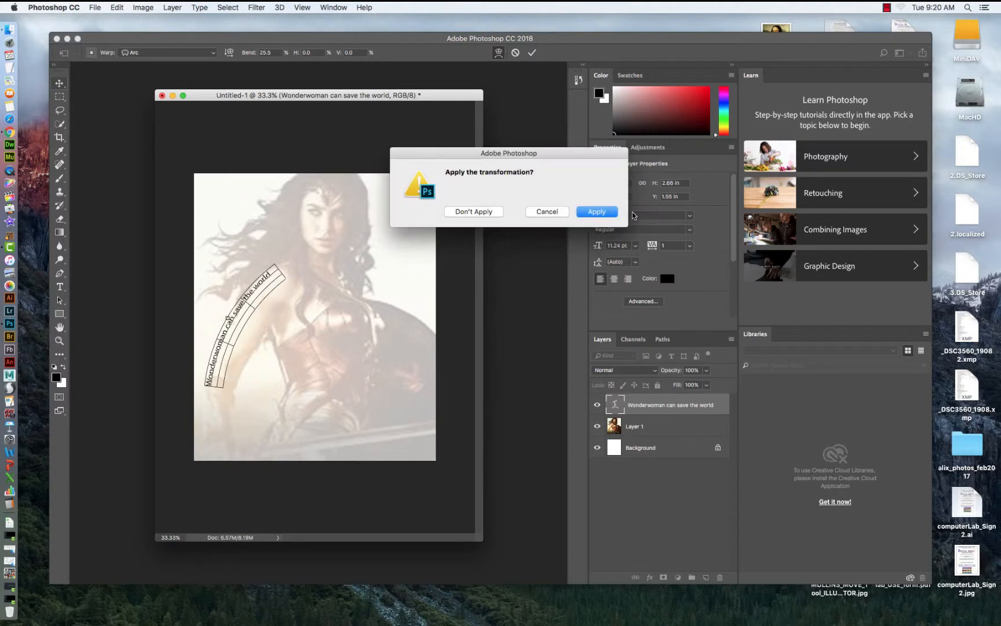
pyautogui.click(597, 212)
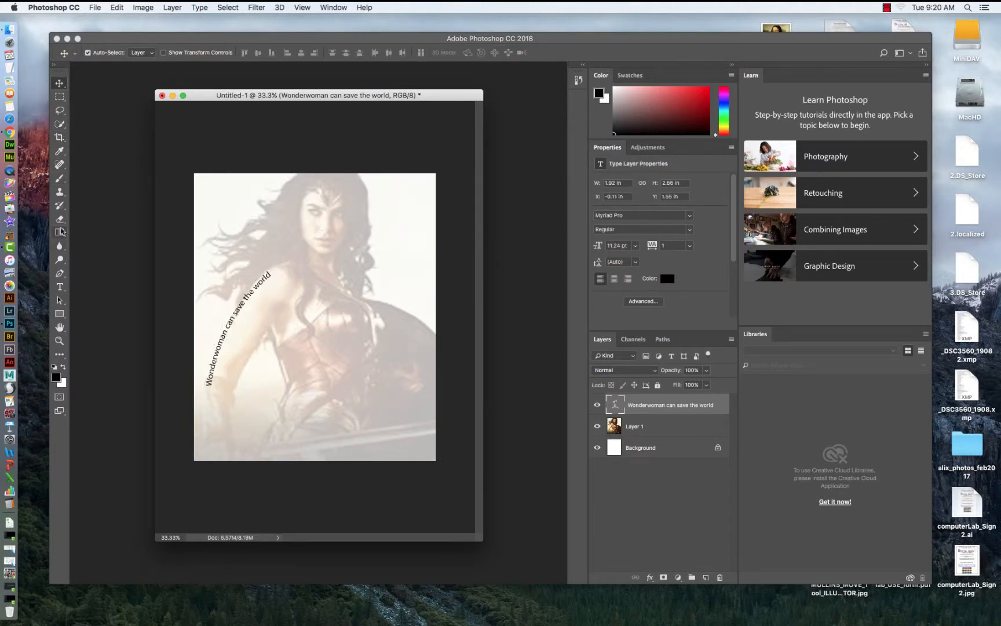
# Create a new text box near the top of the image and enter "She is beautiful".
pyautogui.moveTo(60, 286); pyautogui.dragTo(102, 288)
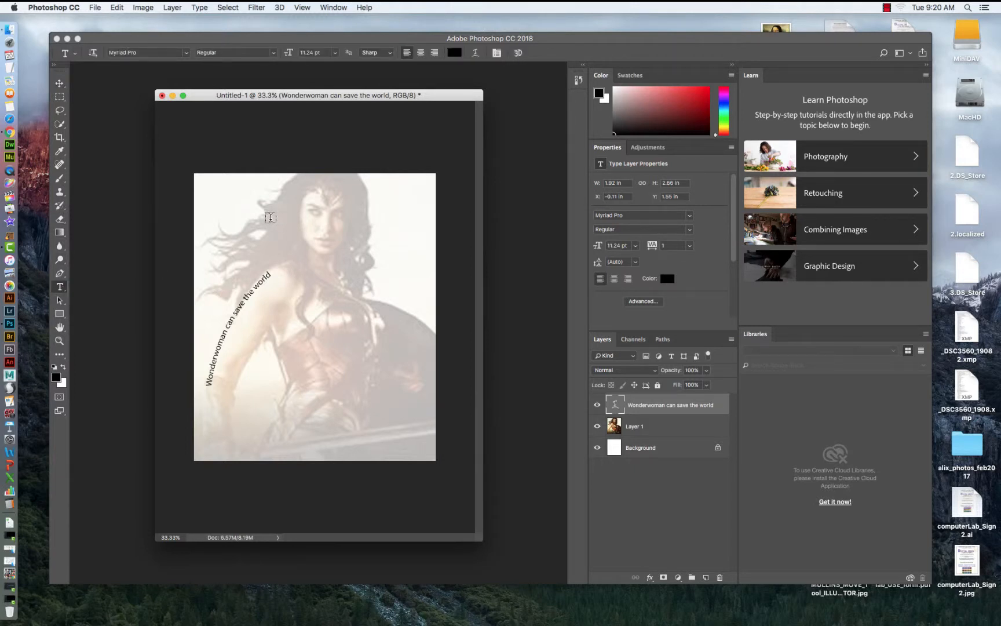
pyautogui.moveTo(271, 219); pyautogui.dragTo(389, 249)
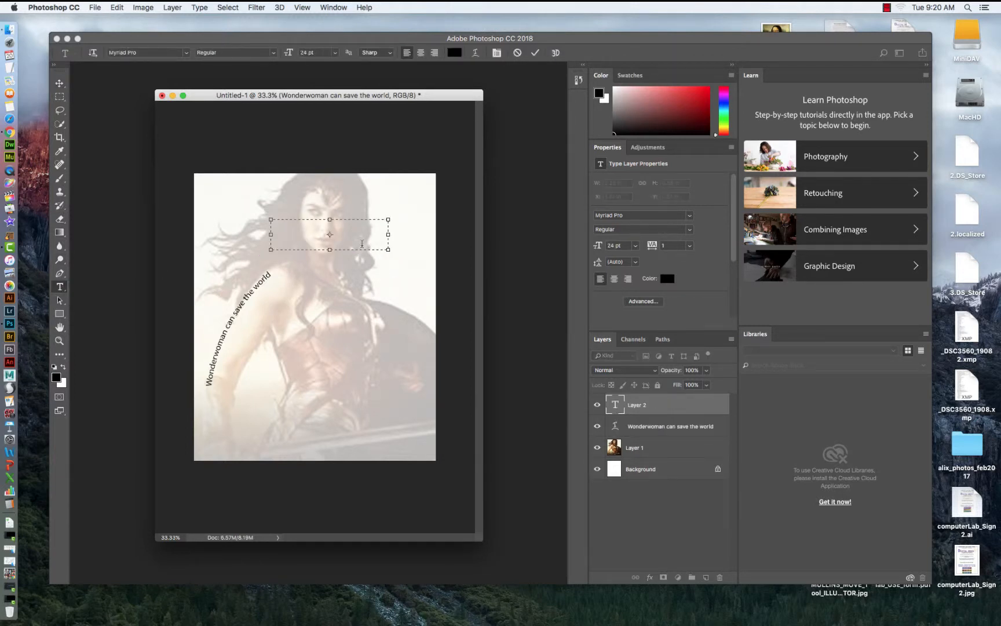
pyautogui.write('She is beautiful')
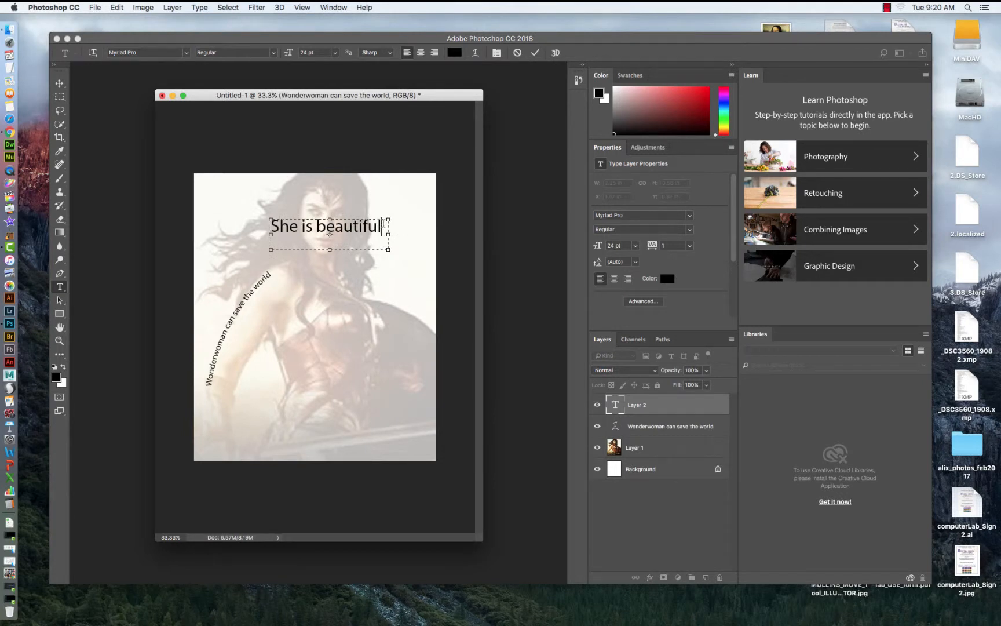
# Select the new text and warp it with the Flag style, bend +84% and horizontal distortion -28%.
pyautogui.moveTo(383, 248); pyautogui.dragTo(269, 227)
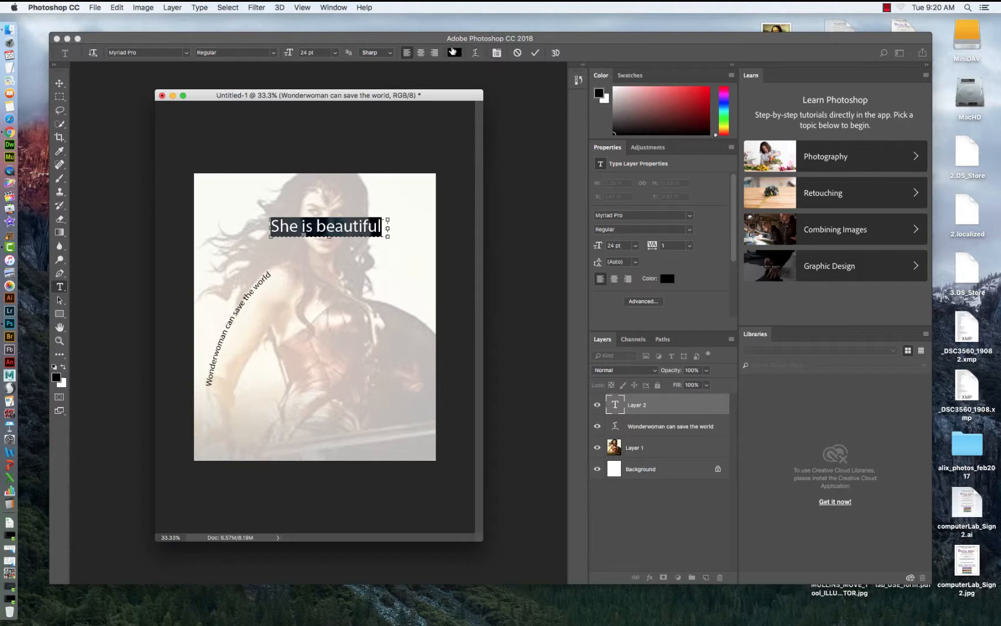
pyautogui.click(476, 53)
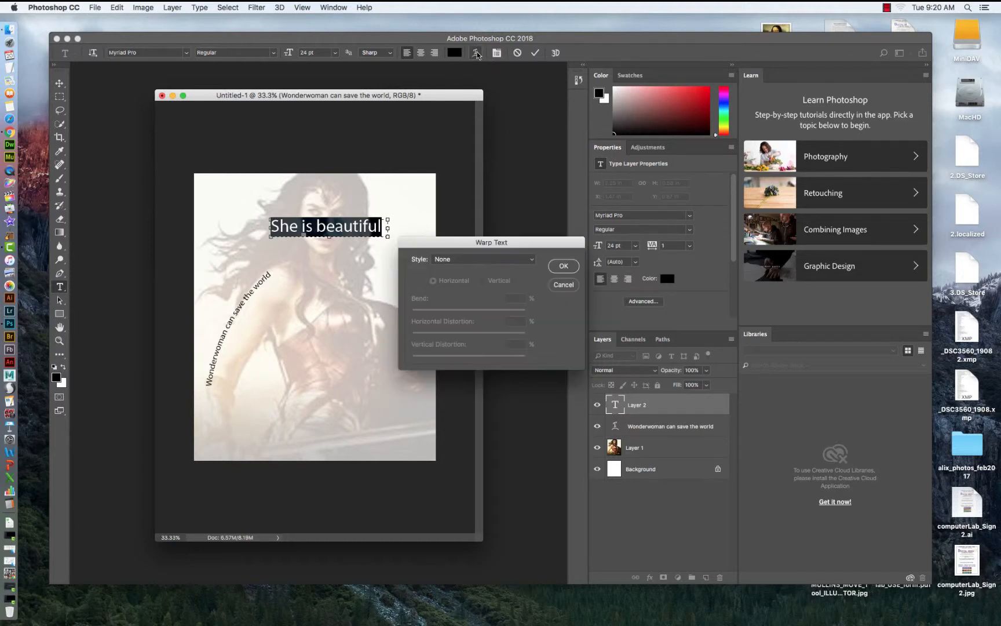
pyautogui.click(532, 259)
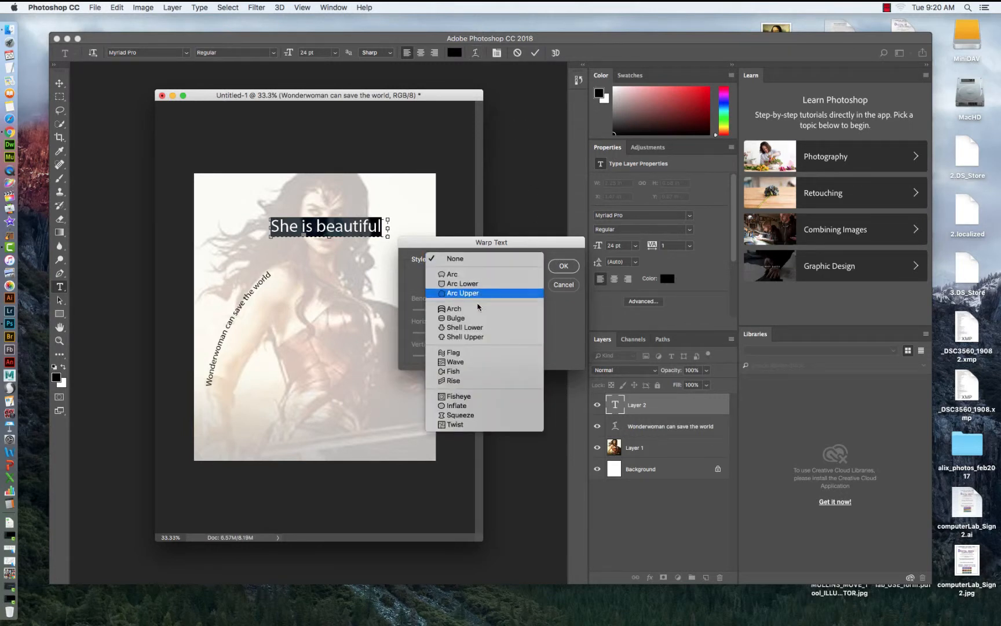
pyautogui.click(461, 353)
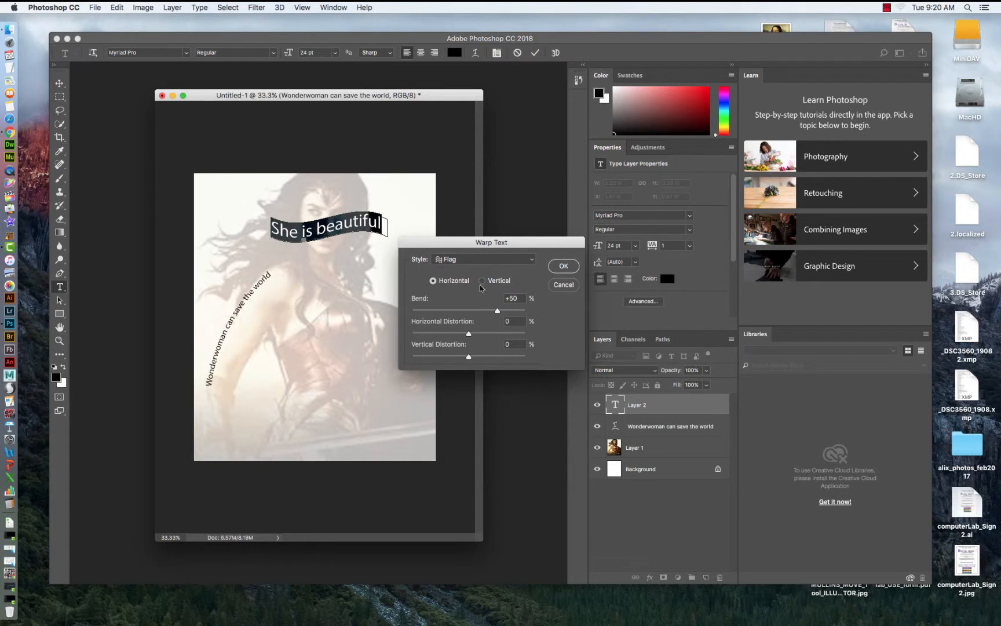
pyautogui.moveTo(498, 312); pyautogui.dragTo(454, 337)
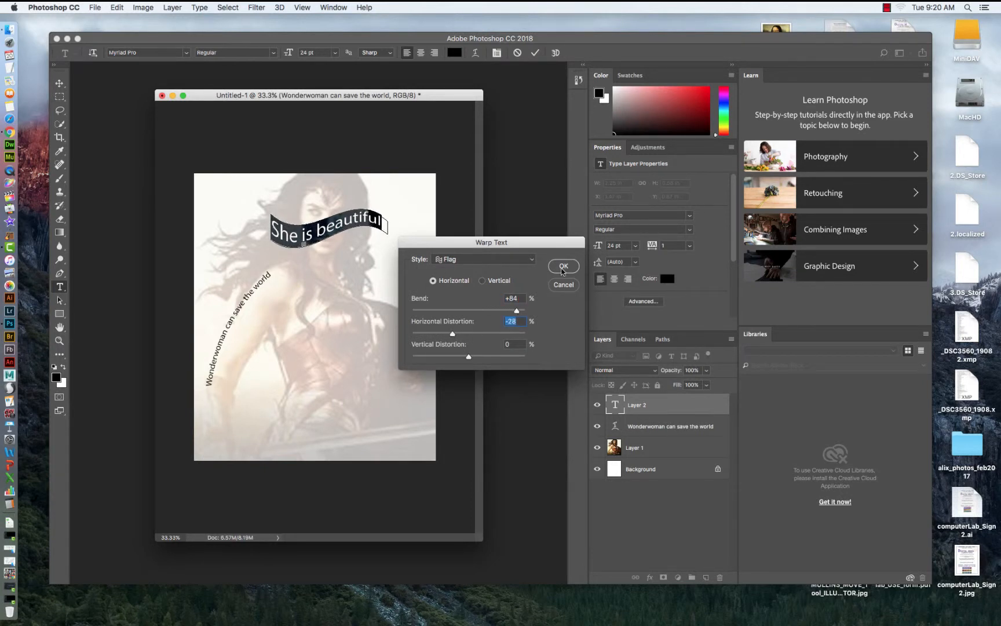
pyautogui.click(562, 267)
# Move the "She is beautiful" text up and rotate it about 118° so it runs down beside the head.
pyautogui.click(60, 83)
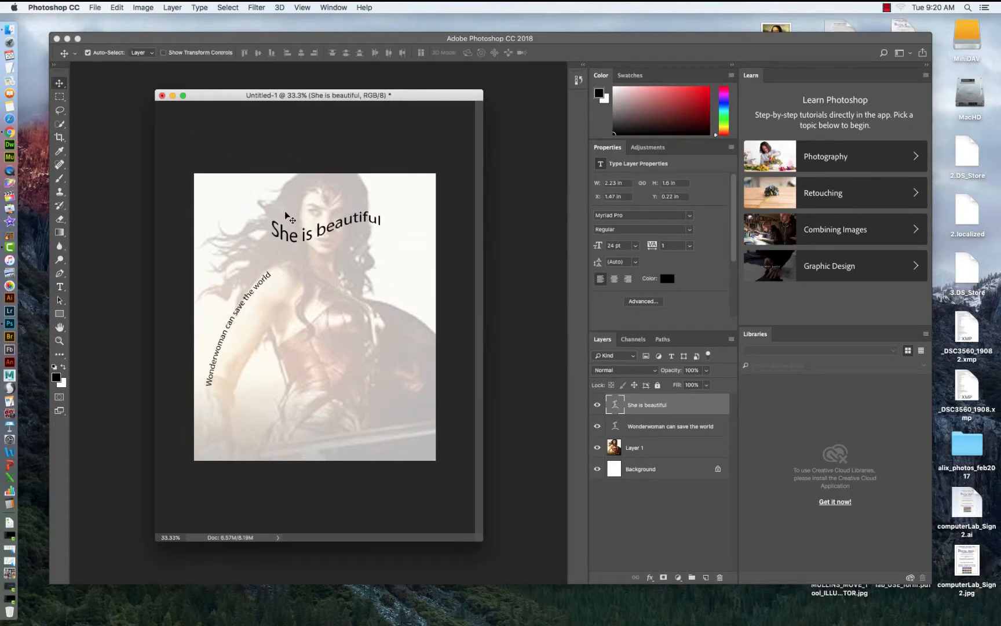
pyautogui.moveTo(287, 239); pyautogui.dragTo(261, 226)
pyautogui.click(118, 8)
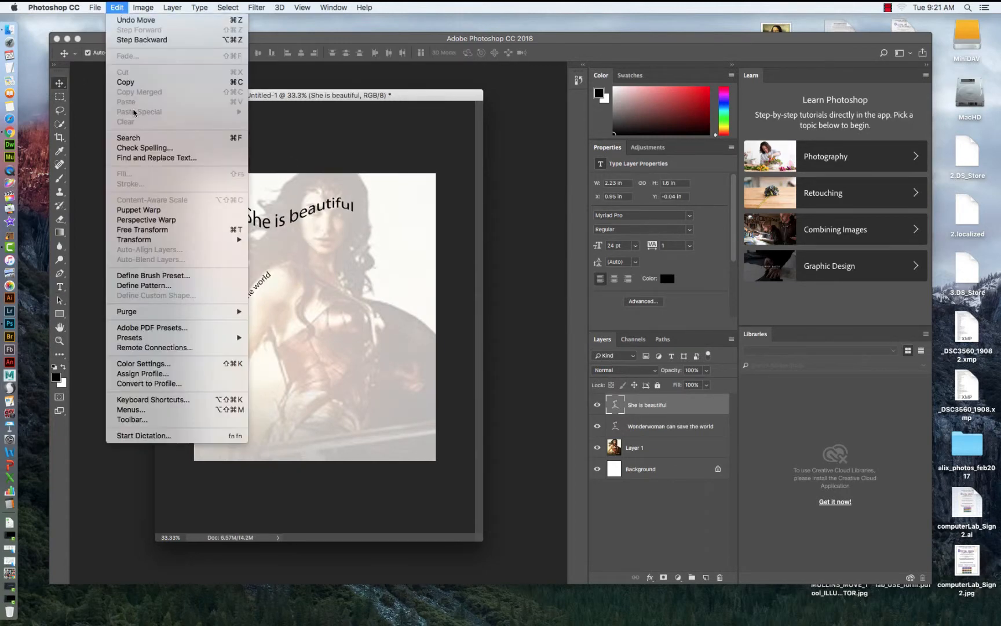
pyautogui.moveTo(238, 241)
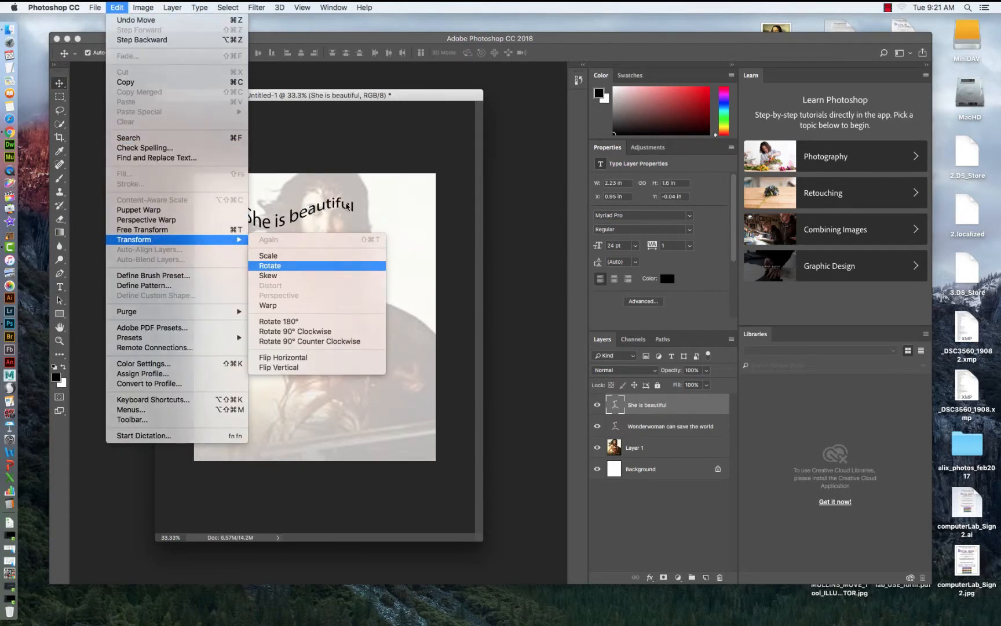
pyautogui.click(271, 265)
pyautogui.moveTo(360, 159); pyautogui.dragTo(305, 281)
pyautogui.moveTo(316, 234); pyautogui.dragTo(273, 251)
pyautogui.moveTo(269, 162); pyautogui.dragTo(259, 191)
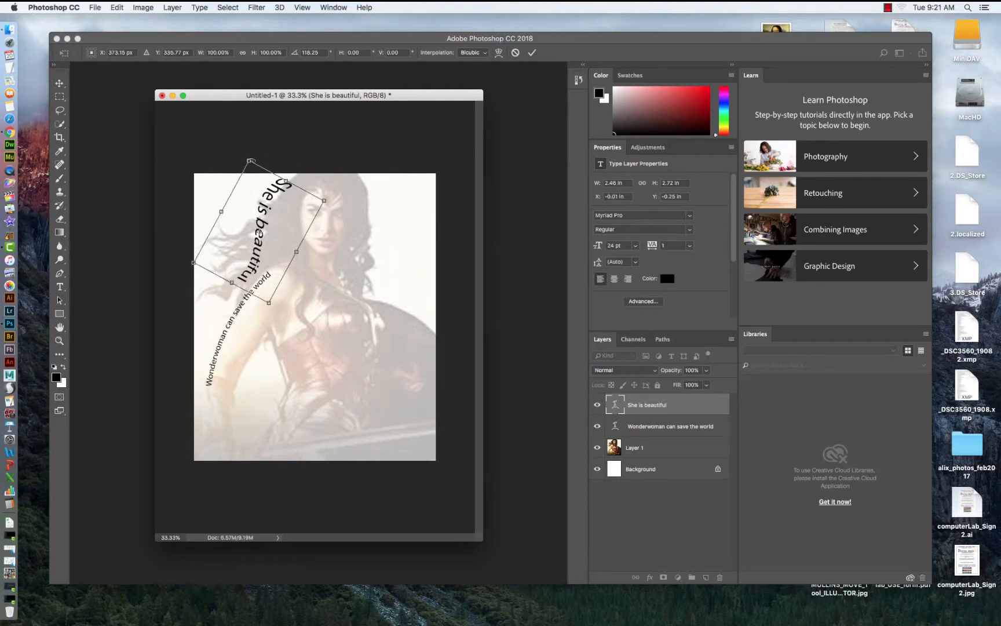
pyautogui.press('Return')
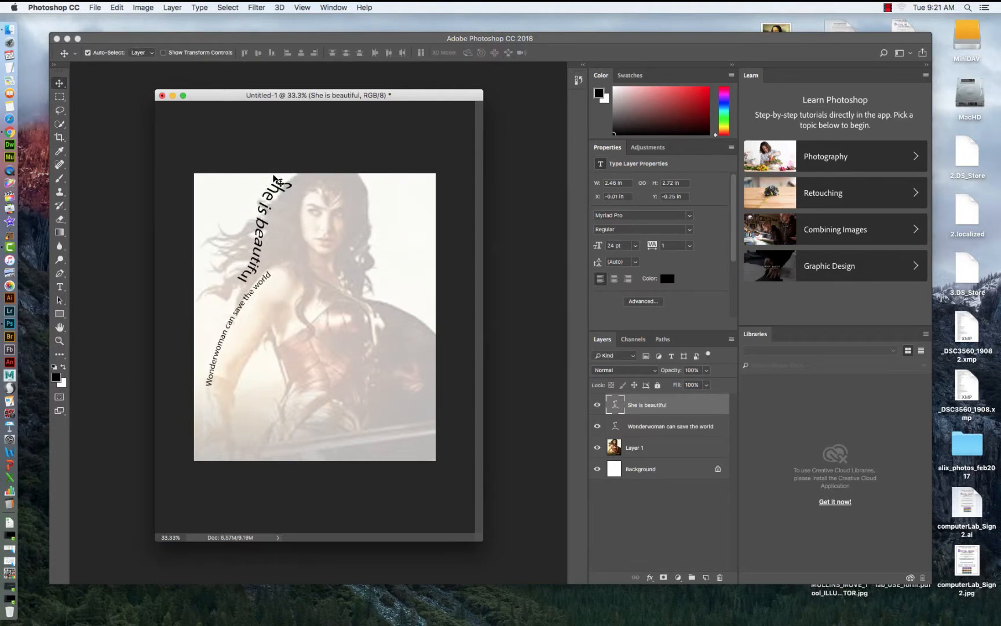
# Free-transform the rotated text, shrinking it to about 60% near the top of the head.
pyautogui.press('super+t')
pyautogui.moveTo(320, 166)
pyautogui.mouseDown()
pyautogui.moveTo(275, 201)
pyautogui.moveTo(315, 187)
pyautogui.mouseUp()
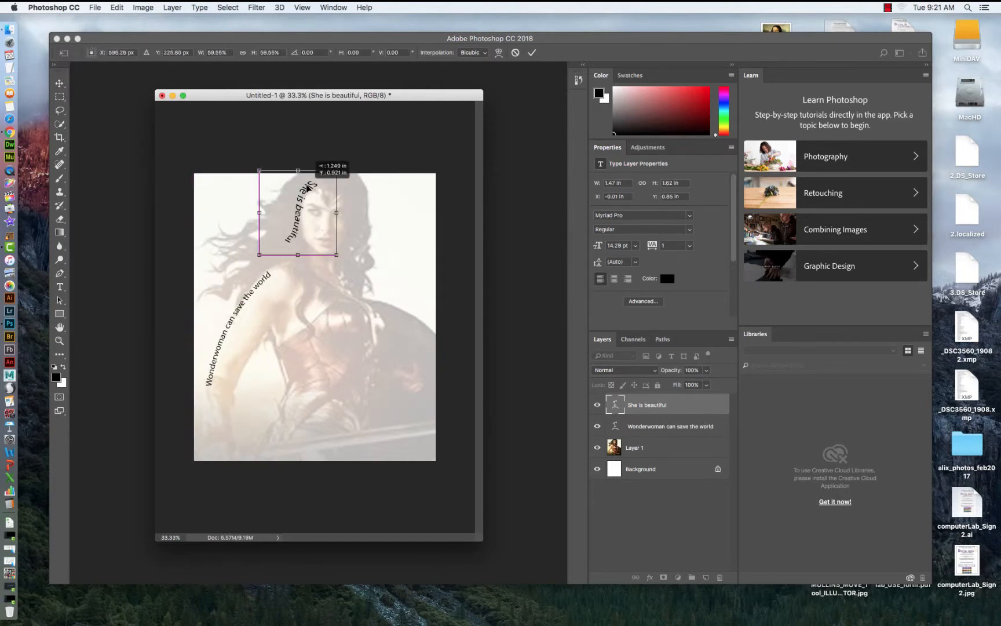
pyautogui.press('Return')
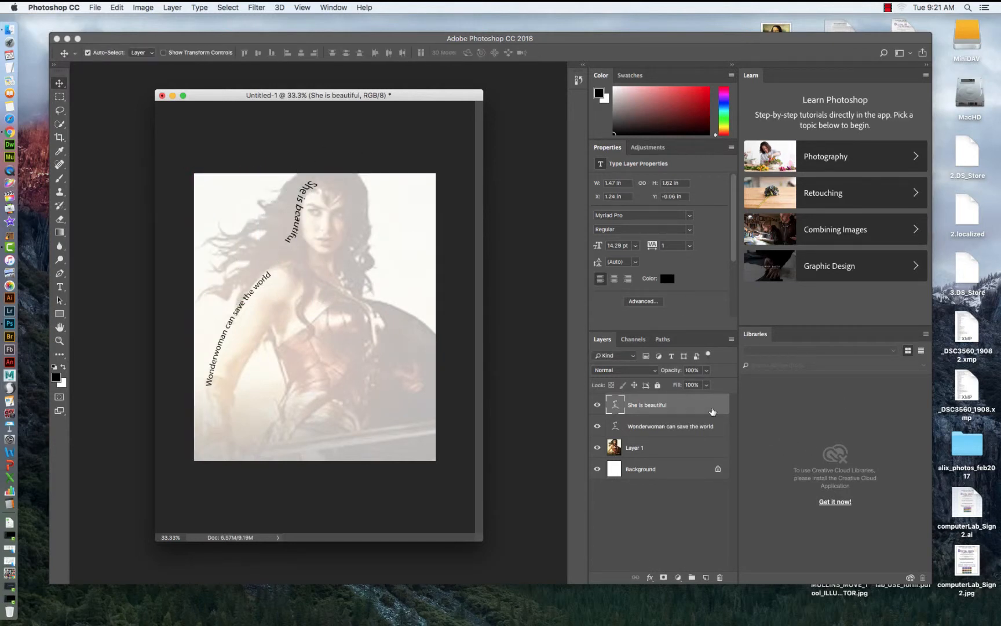
# Duplicate the "She is beautiful" layer and rotate and move the copy to the left of the original.
pyautogui.moveTo(712, 412); pyautogui.dragTo(706, 577)
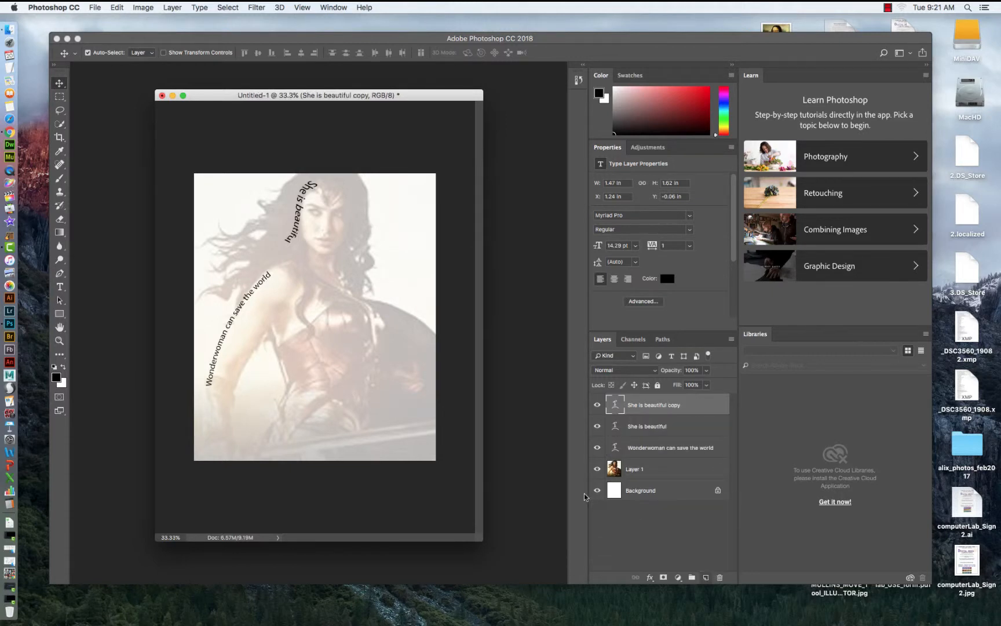
pyautogui.press('super+t')
pyautogui.moveTo(323, 205); pyautogui.dragTo(278, 214)
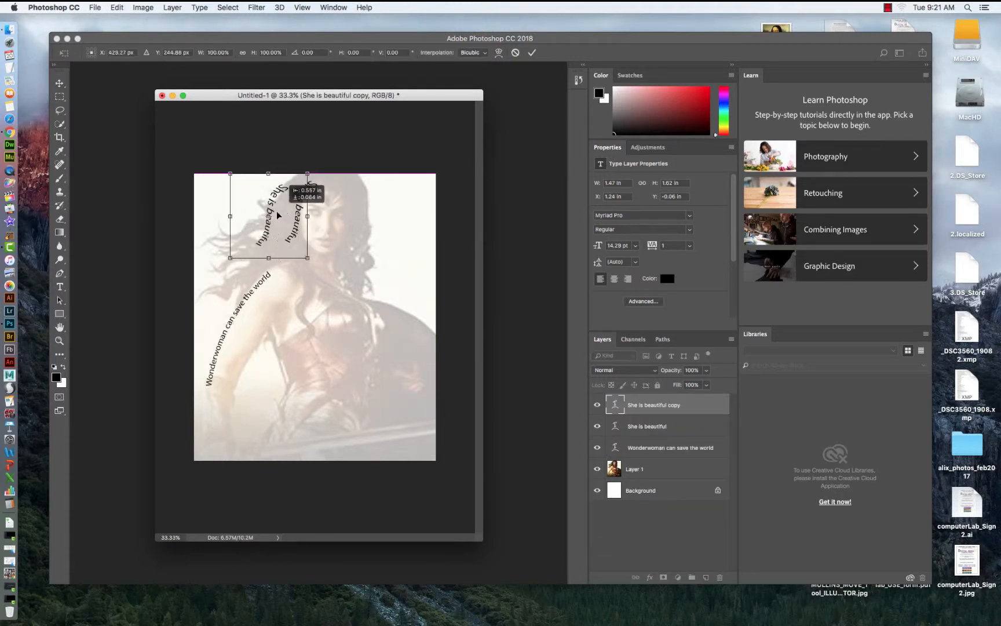
pyautogui.moveTo(313, 148); pyautogui.dragTo(214, 230)
pyautogui.moveTo(283, 213); pyautogui.dragTo(325, 164)
pyautogui.moveTo(281, 190)
pyautogui.mouseDown()
pyautogui.moveTo(293, 187)
pyautogui.moveTo(281, 183)
pyautogui.mouseUp()
pyautogui.press('Return')
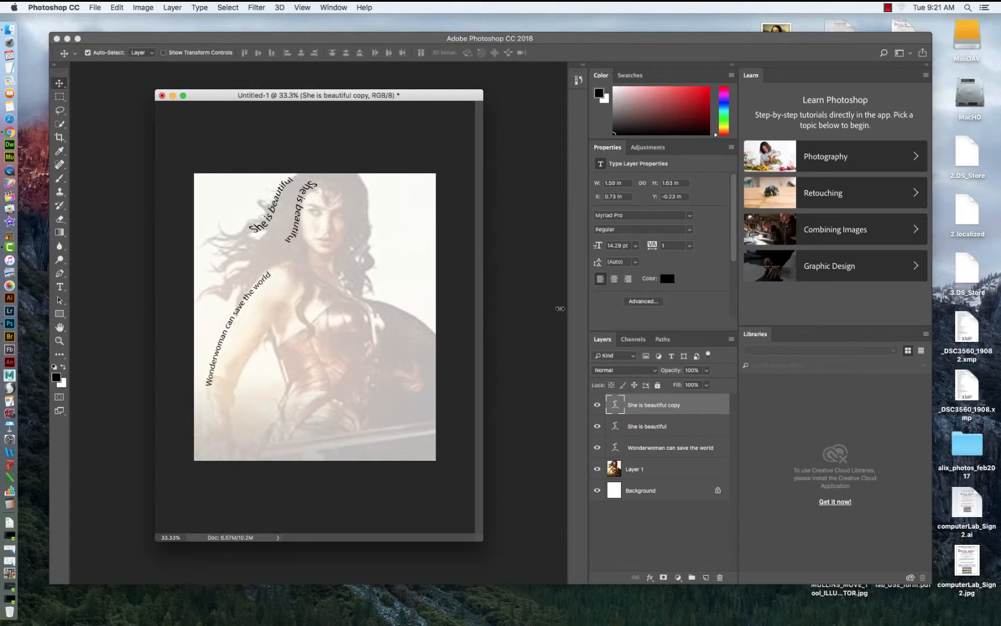
# Duplicate the copy again and shrink and rotate the new copy between the two existing texts.
pyautogui.moveTo(664, 410); pyautogui.dragTo(696, 506)
pyautogui.moveTo(705, 569); pyautogui.dragTo(706, 577)
pyautogui.press('super+t')
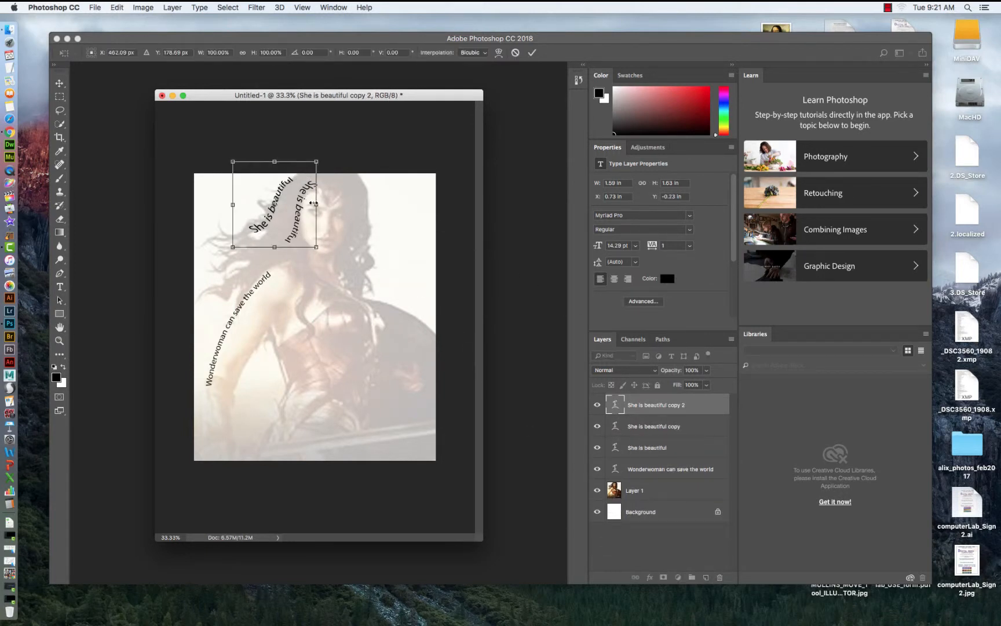
pyautogui.moveTo(288, 202); pyautogui.dragTo(288, 228)
pyautogui.moveTo(316, 188); pyautogui.dragTo(287, 219)
pyautogui.moveTo(270, 235); pyautogui.dragTo(302, 182)
pyautogui.press('Return')
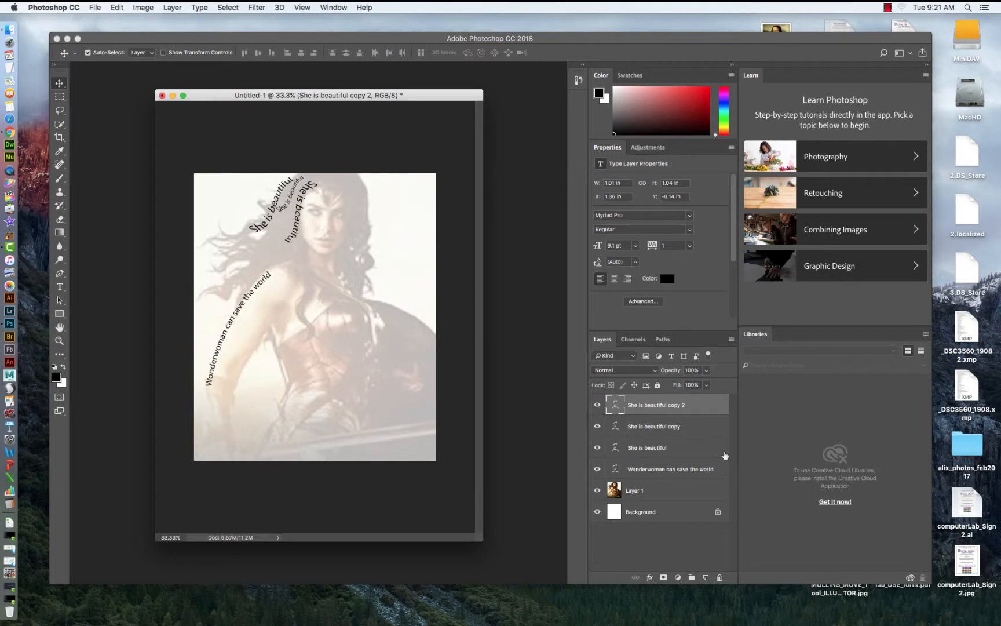
# Select the three "She is beautiful" layers and merge them into one layer.
pyautogui.keyDown('shift'); pyautogui.click(654, 425); pyautogui.keyUp('shift')
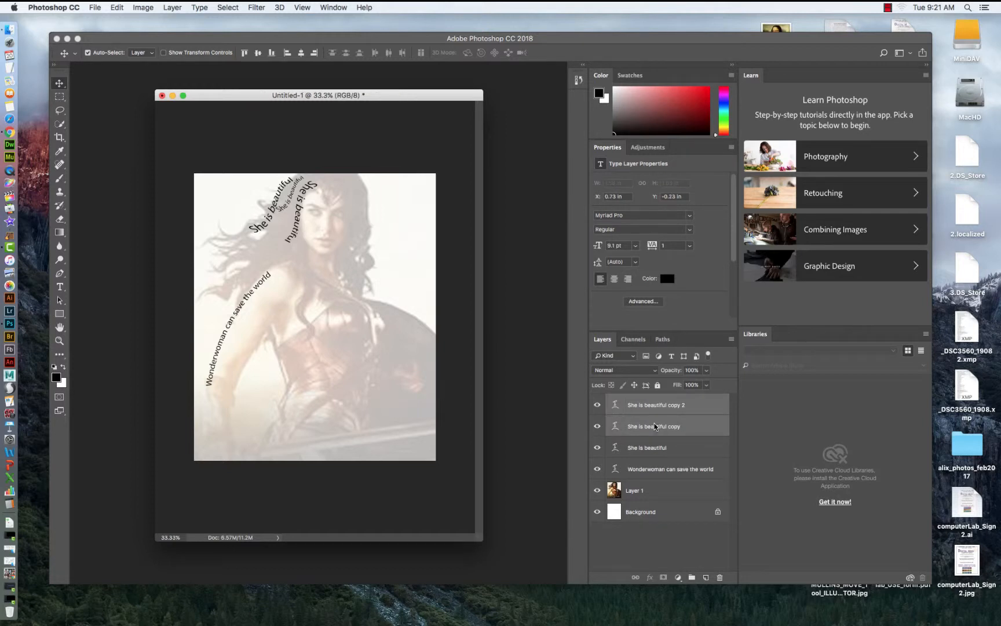
pyautogui.keyDown('shift'); pyautogui.click(653, 448); pyautogui.keyUp('shift')
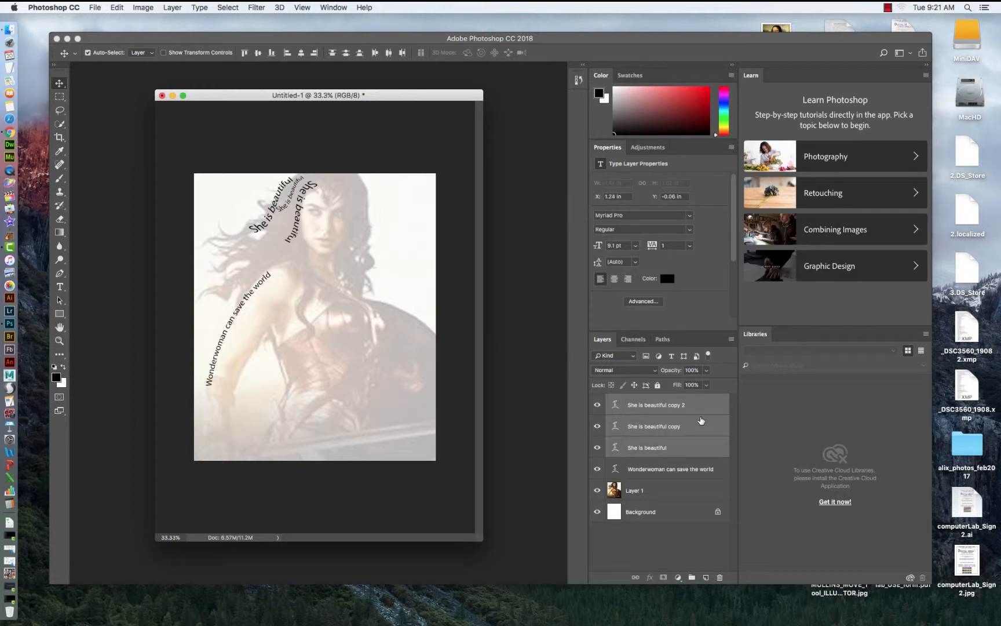
pyautogui.click(730, 341)
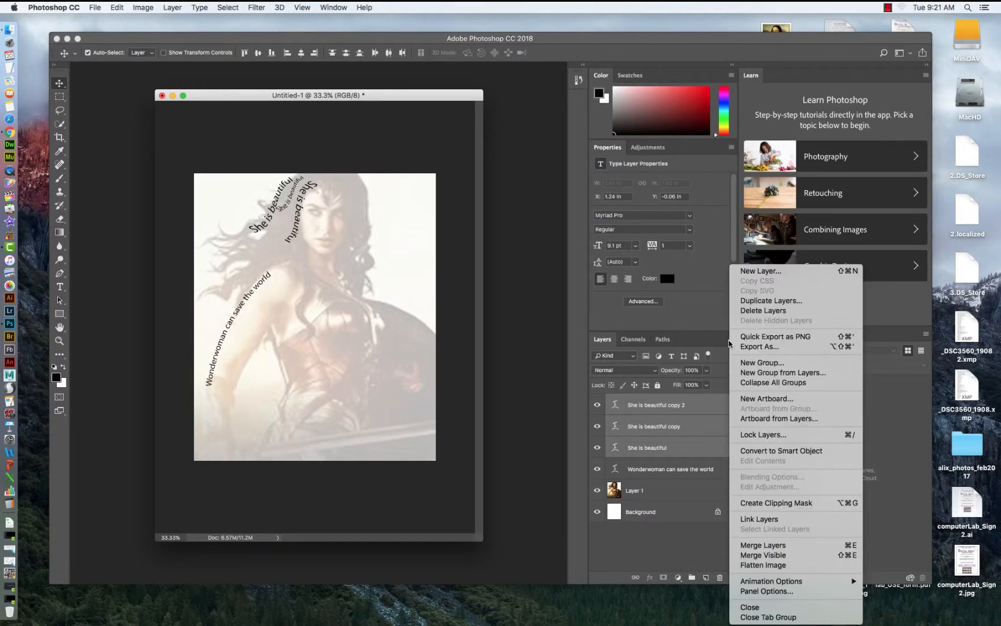
pyautogui.click(753, 546)
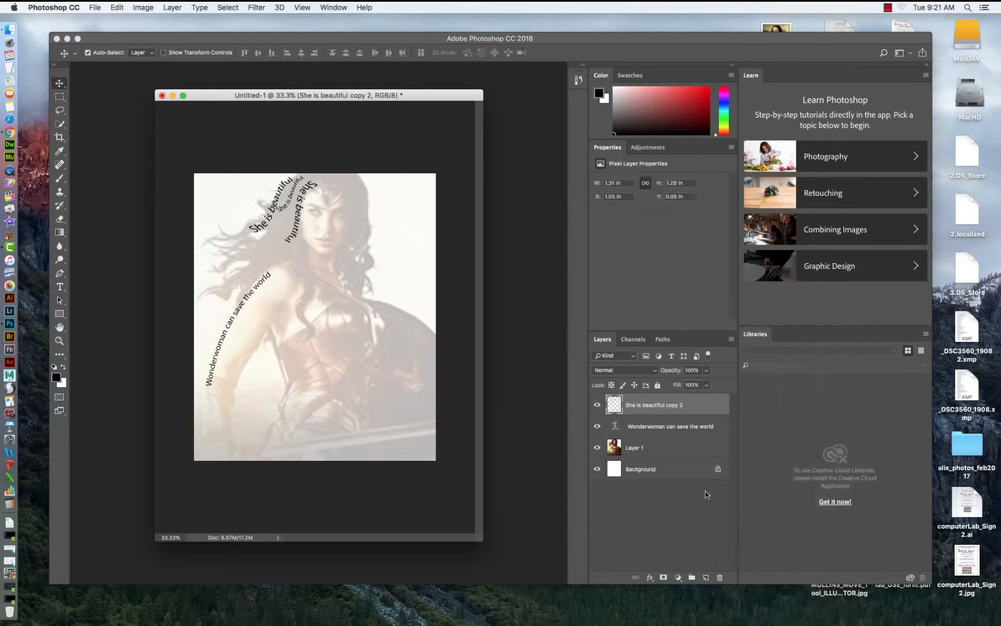
# Duplicate the merged text layer and rotate the copy slightly and shift it to the left.
pyautogui.moveTo(668, 405); pyautogui.dragTo(707, 577)
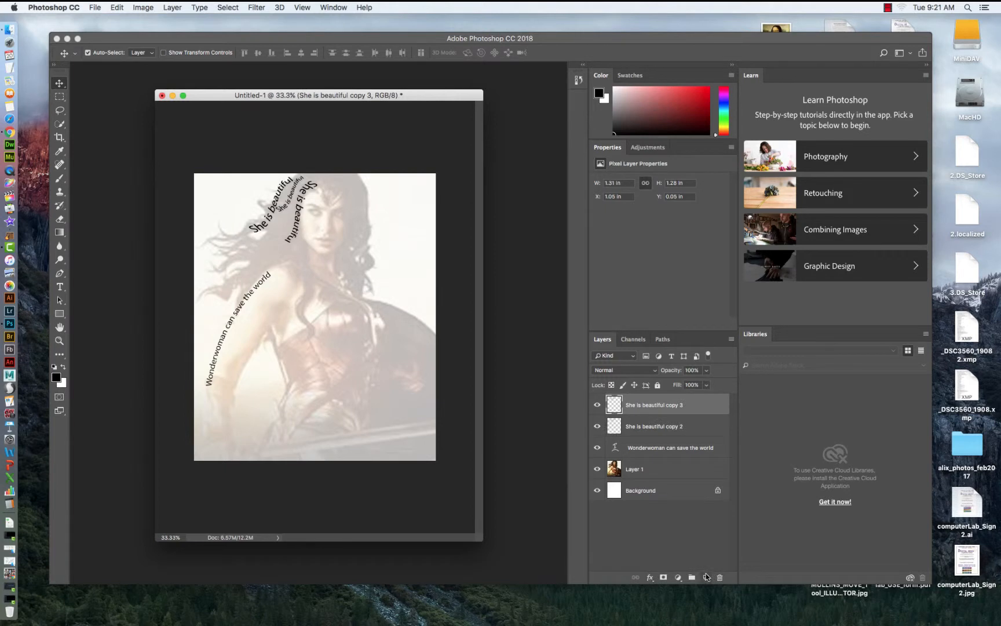
pyautogui.press('super+t')
pyautogui.moveTo(306, 201)
pyautogui.mouseDown()
pyautogui.moveTo(273, 231)
pyautogui.moveTo(293, 213)
pyautogui.mouseUp()
pyautogui.moveTo(273, 221); pyautogui.dragTo(273, 217)
pyautogui.press('Return')
# Duplicate the text layer again and move and rotate the new copy further down the left side.
pyautogui.moveTo(700, 408); pyautogui.dragTo(708, 576)
pyautogui.hotkey('ctrl', 't')
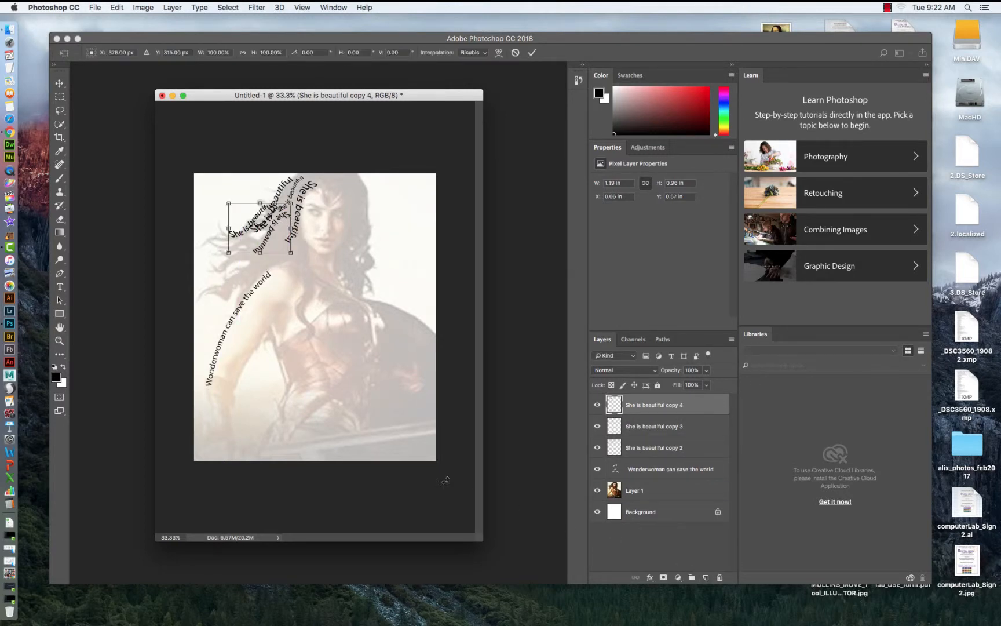
pyautogui.moveTo(270, 209)
pyautogui.mouseDown()
pyautogui.moveTo(261, 234)
pyautogui.moveTo(287, 219)
pyautogui.mouseUp()
pyautogui.moveTo(261, 236); pyautogui.dragTo(252, 235)
pyautogui.press('Return')
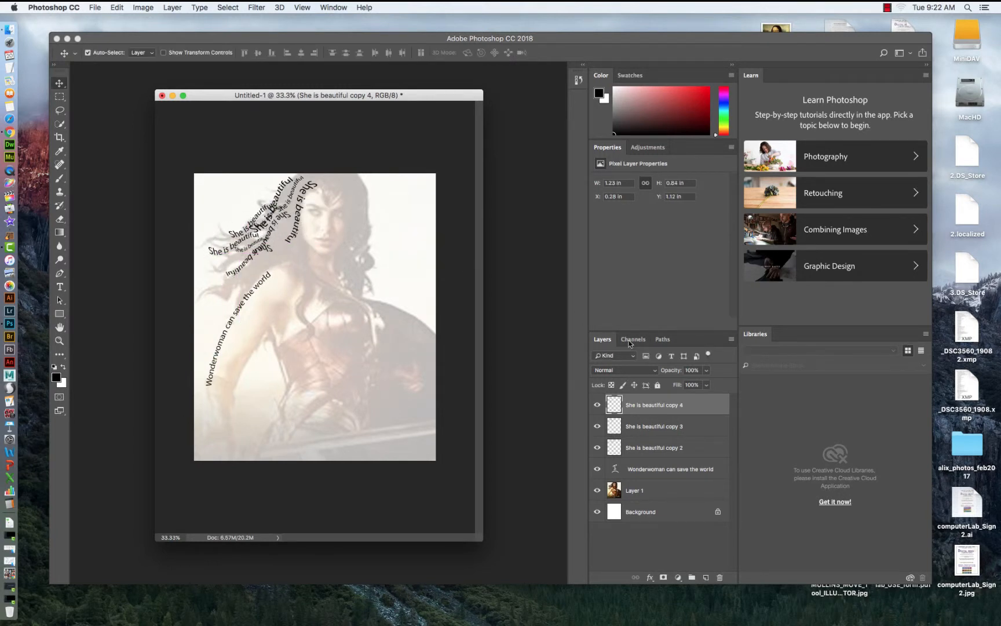
# Duplicate the latest text layer and nudge the copy down toward the lower left of the hair.
pyautogui.moveTo(683, 406); pyautogui.dragTo(705, 576)
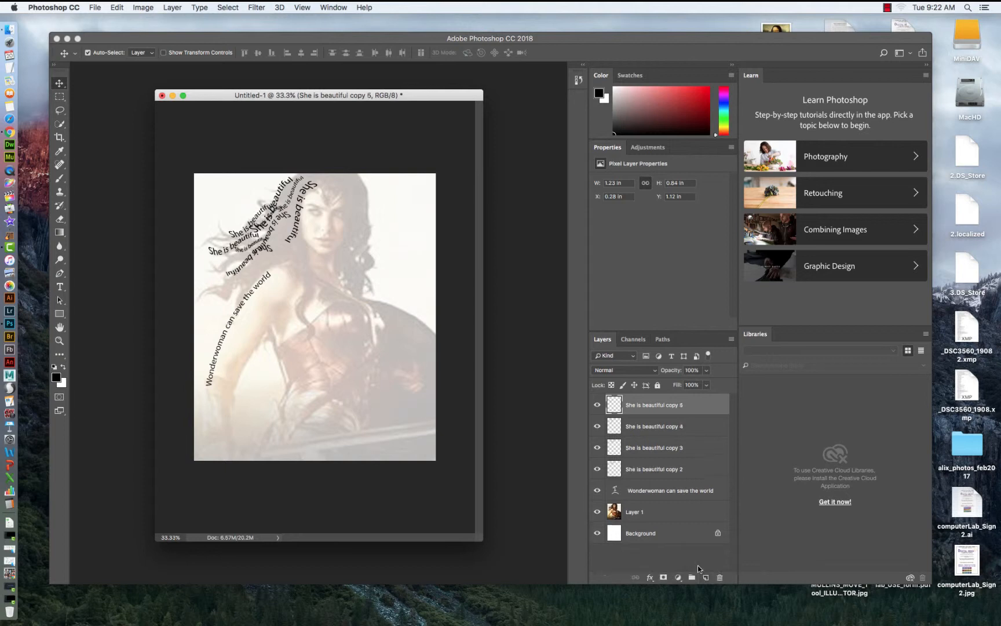
pyautogui.hotkey('ctrl', 't')
pyautogui.moveTo(254, 254)
pyautogui.mouseDown()
pyautogui.moveTo(241, 277)
pyautogui.moveTo(262, 246)
pyautogui.mouseUp()
pyautogui.press('Return')
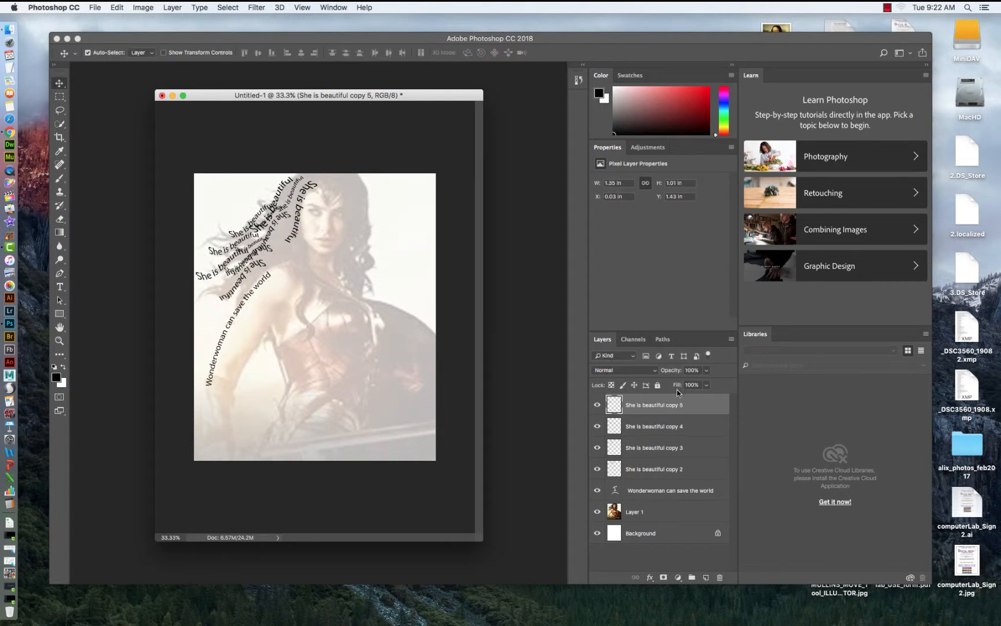
# Duplicate the text layer once more and move the copy up beside the head, shrinking it slightly.
pyautogui.press('super+j')
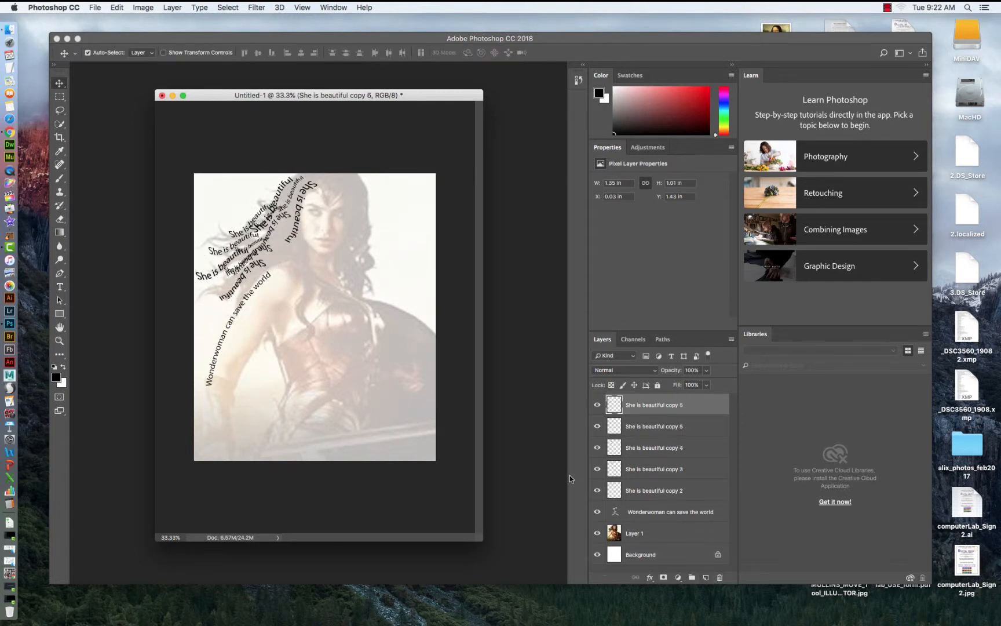
pyautogui.press('super+t')
pyautogui.moveTo(248, 269); pyautogui.dragTo(294, 230)
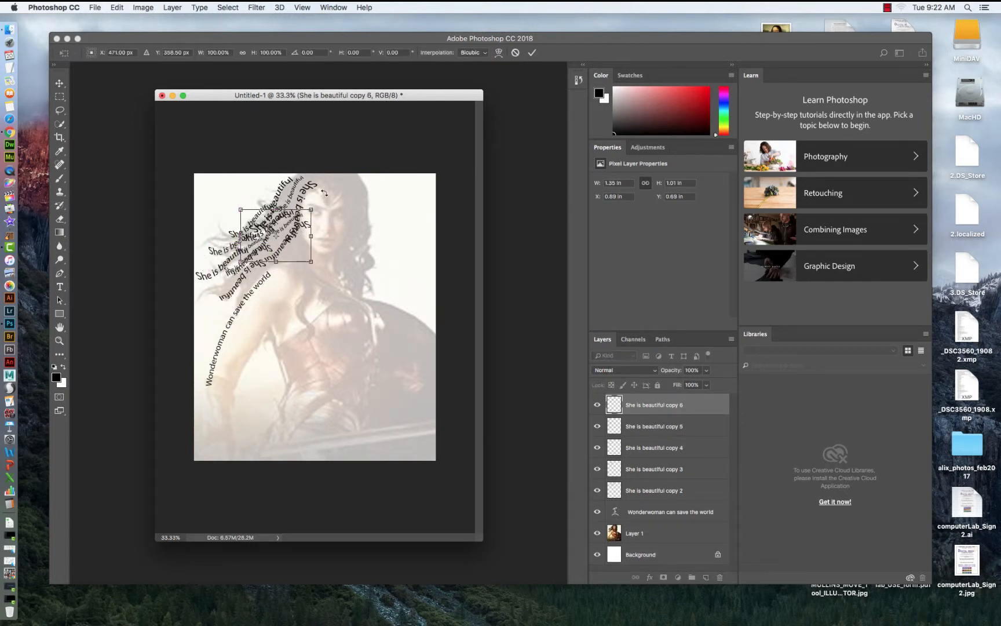
pyautogui.moveTo(311, 187)
pyautogui.mouseDown()
pyautogui.moveTo(283, 179)
pyautogui.moveTo(281, 199)
pyautogui.moveTo(295, 178)
pyautogui.moveTo(324, 201)
pyautogui.moveTo(306, 183)
pyautogui.mouseUp()
pyautogui.press('Return')
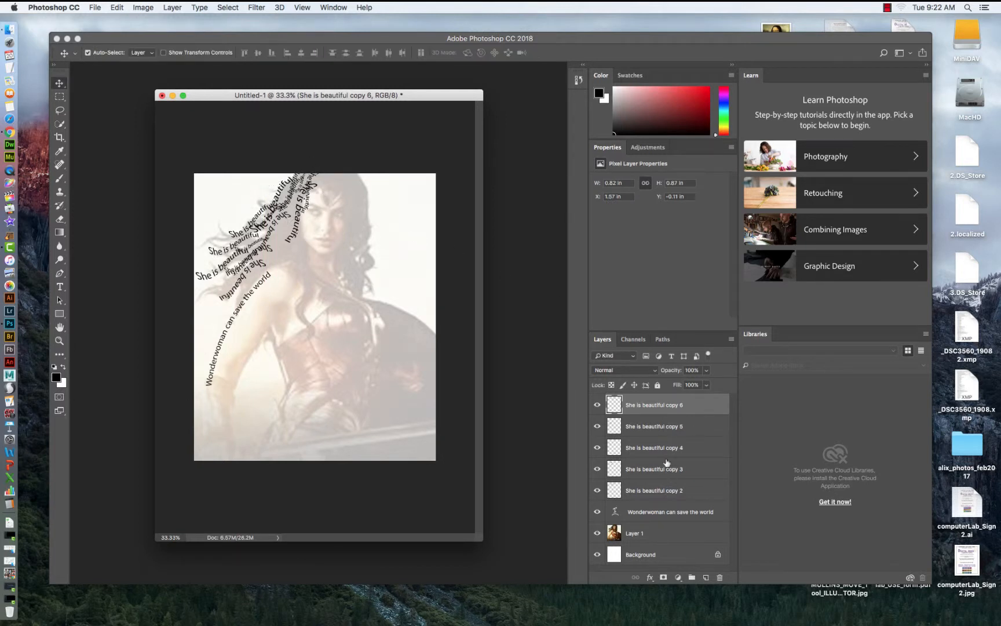
# Select all five text copy layers, merge them, and duplicate the merged layer.
pyautogui.keyDown('shift'); pyautogui.click(675, 490); pyautogui.keyUp('shift')
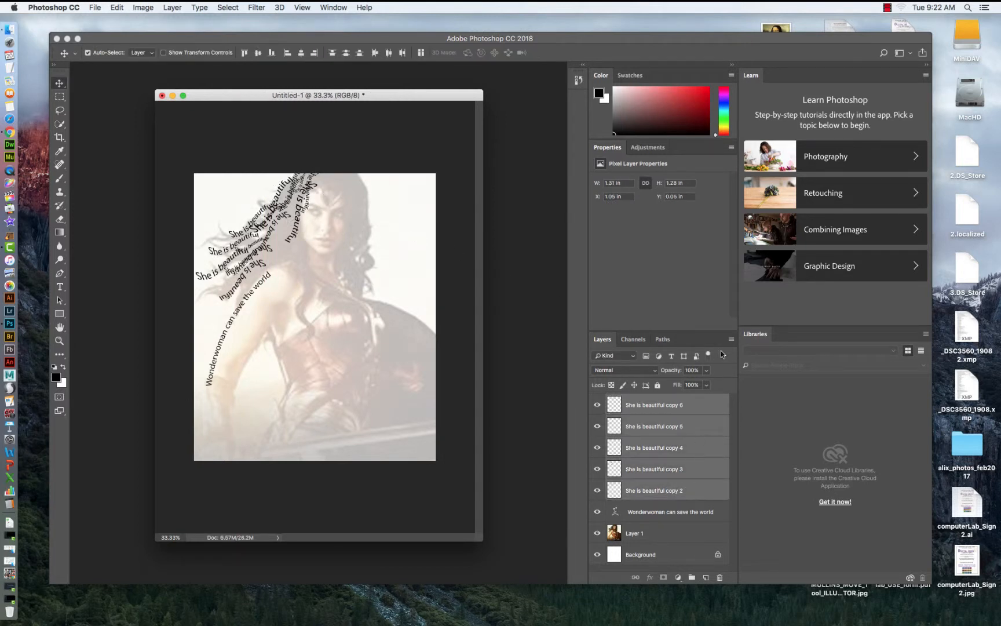
pyautogui.click(731, 339)
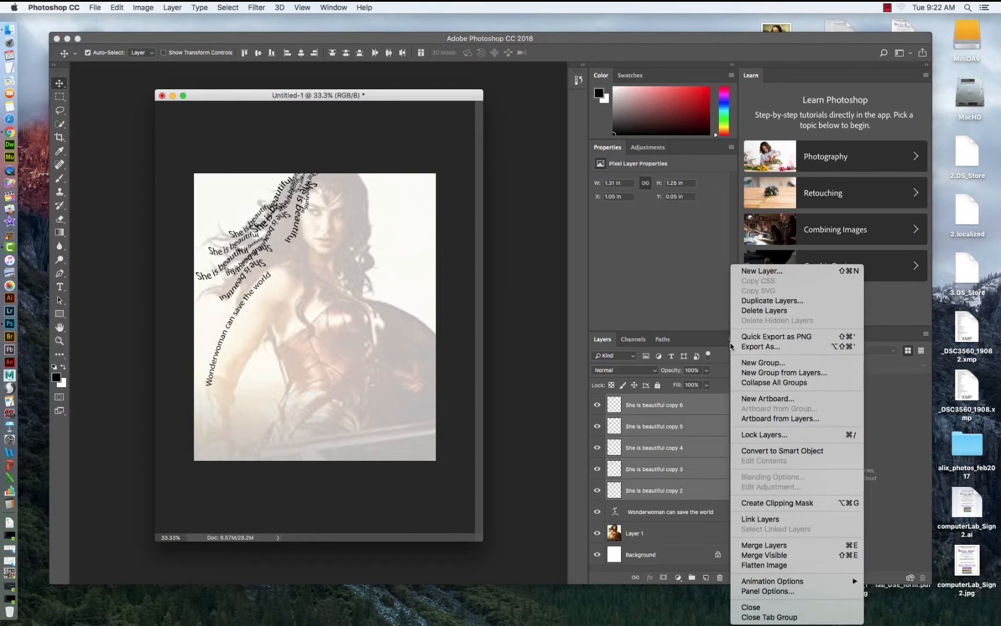
pyautogui.click(756, 544)
pyautogui.moveTo(688, 405); pyautogui.dragTo(707, 576)
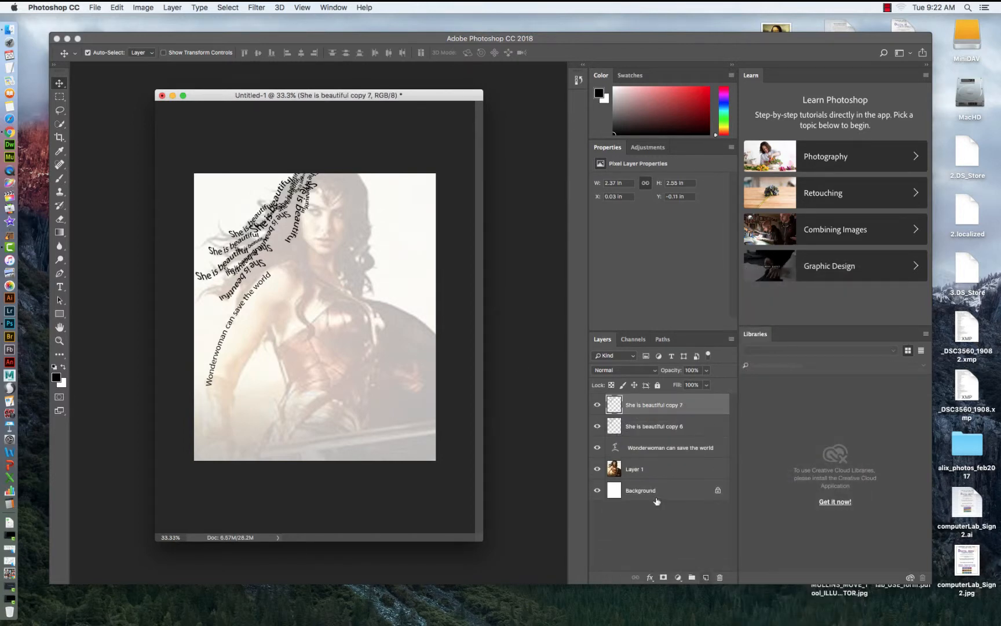
# Flip the selected merged text copy layer horizontally.
pyautogui.click(117, 7)
pyautogui.moveTo(202, 237)
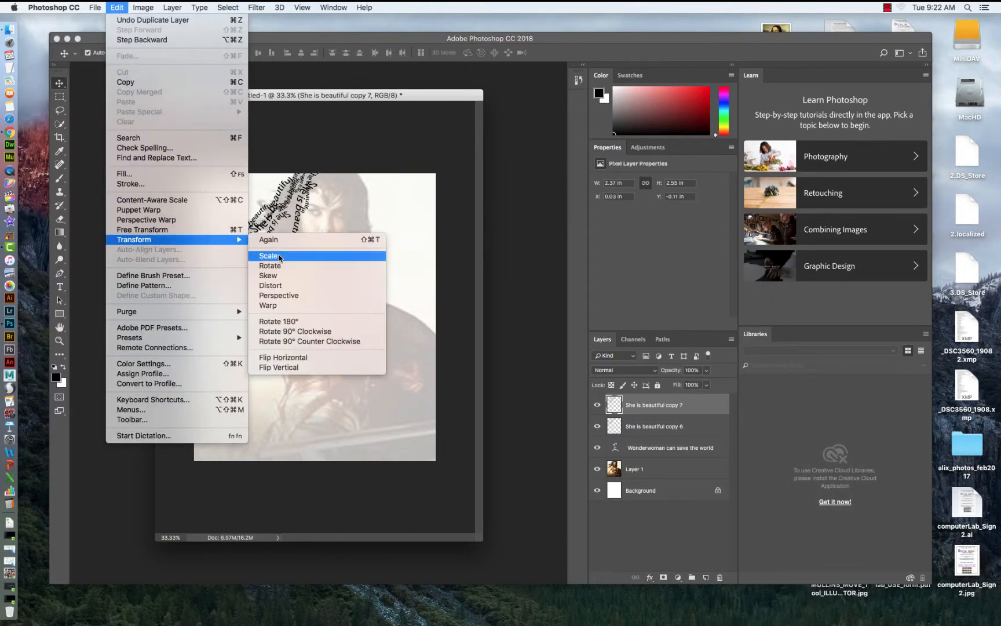
pyautogui.click(288, 358)
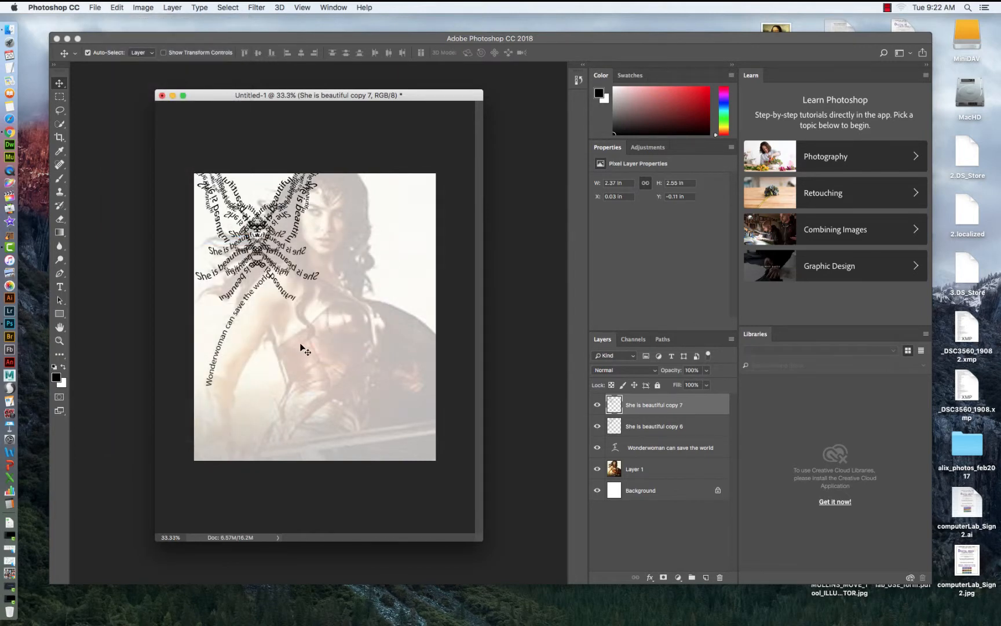
# Free-transform the flipped copy: move it to the hair on the right of the head, rotate it and shrink it to about 57%.
pyautogui.click(117, 8)
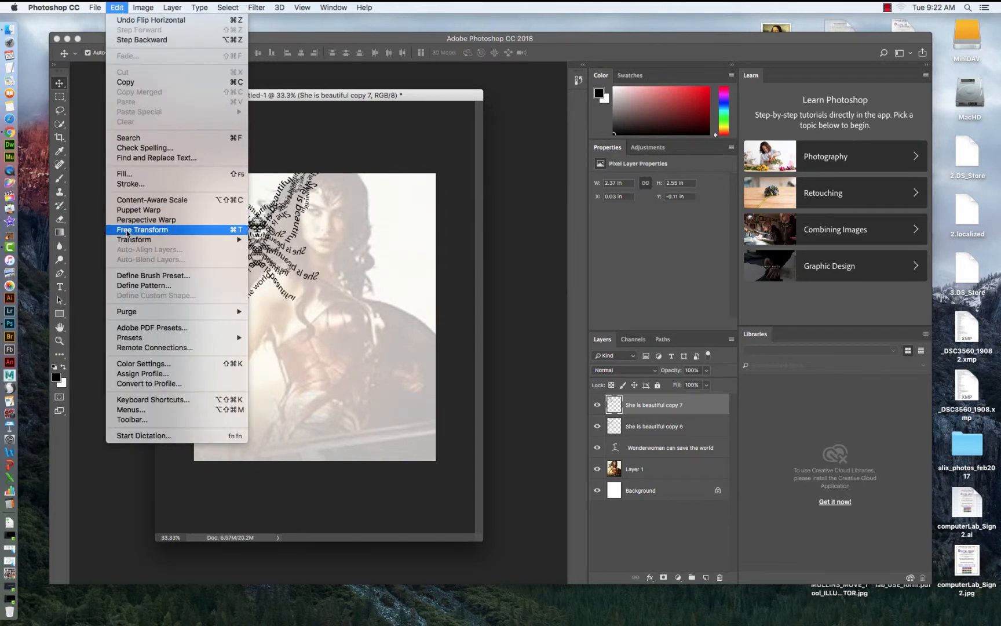
pyautogui.click(179, 224)
pyautogui.moveTo(215, 192); pyautogui.dragTo(302, 213)
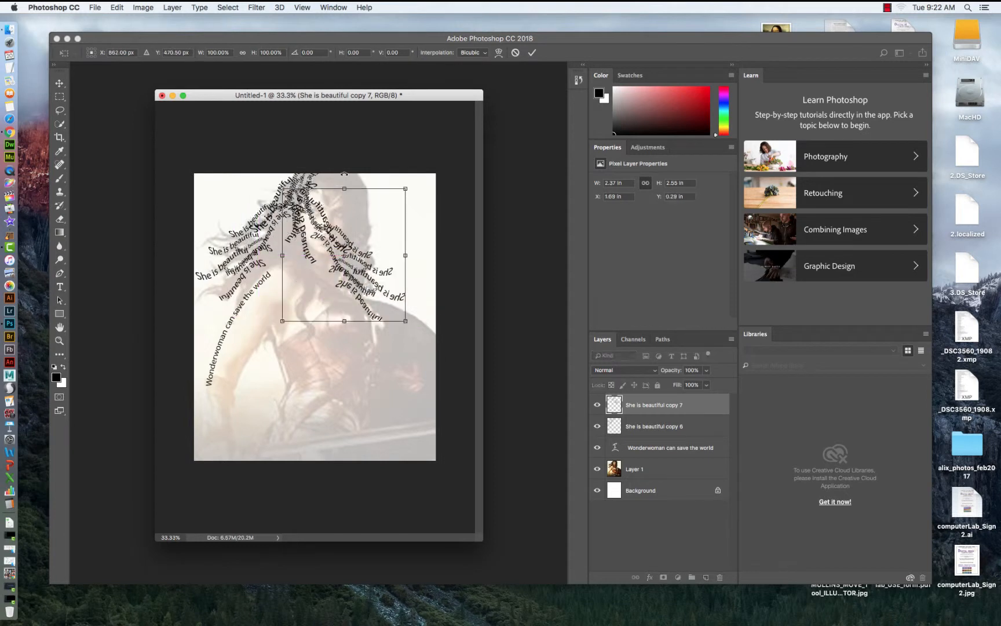
pyautogui.moveTo(354, 169); pyautogui.dragTo(343, 243)
pyautogui.moveTo(329, 269); pyautogui.dragTo(341, 193)
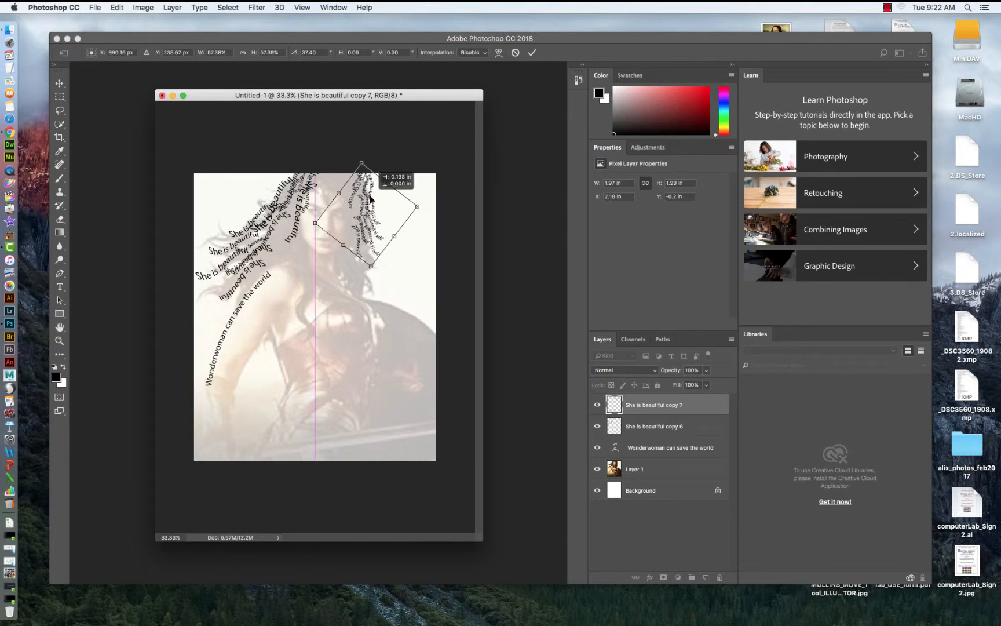
pyautogui.press('Return')
# Duplicate the flipped text layer and move the copy down along the hair on the right.
pyautogui.moveTo(688, 407); pyautogui.dragTo(706, 577)
pyautogui.press('super+t')
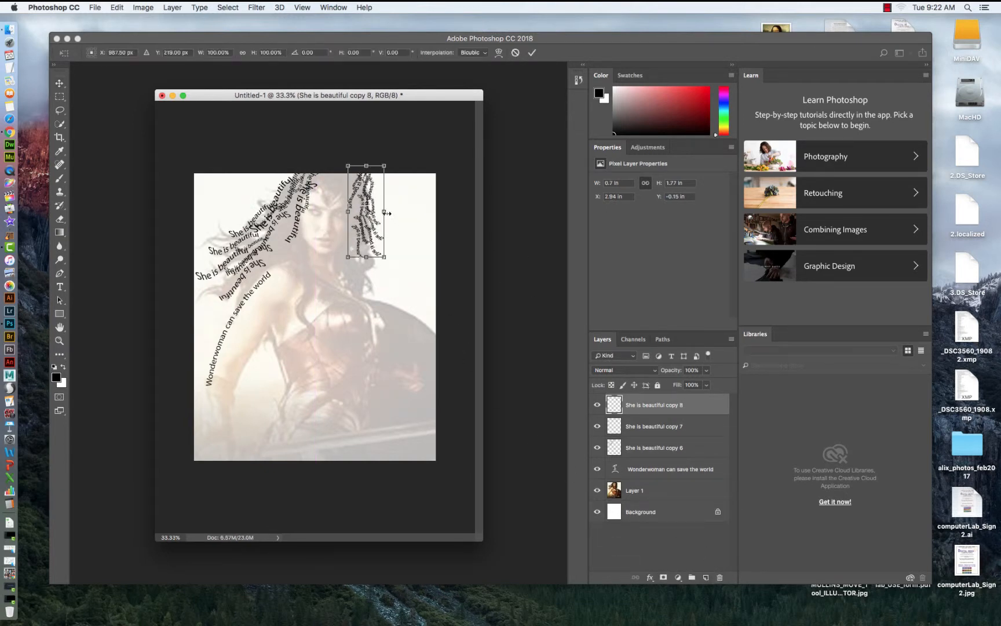
pyautogui.moveTo(368, 204); pyautogui.dragTo(366, 235)
pyautogui.press('Return')
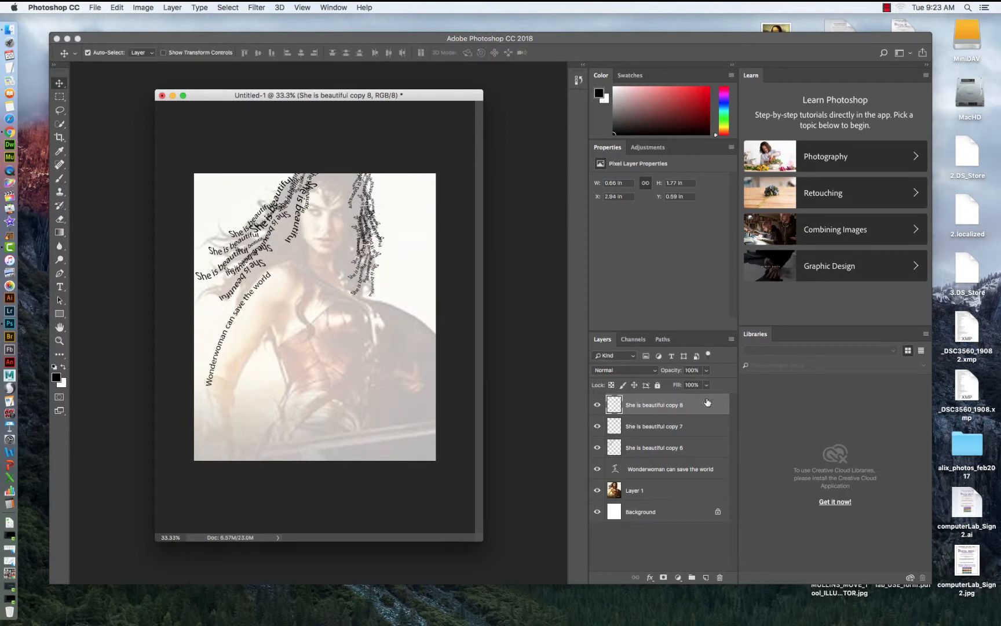
# Duplicate that layer again and move the new copy up toward the top of the head.
pyautogui.moveTo(707, 402); pyautogui.dragTo(706, 577)
pyautogui.press('super+t')
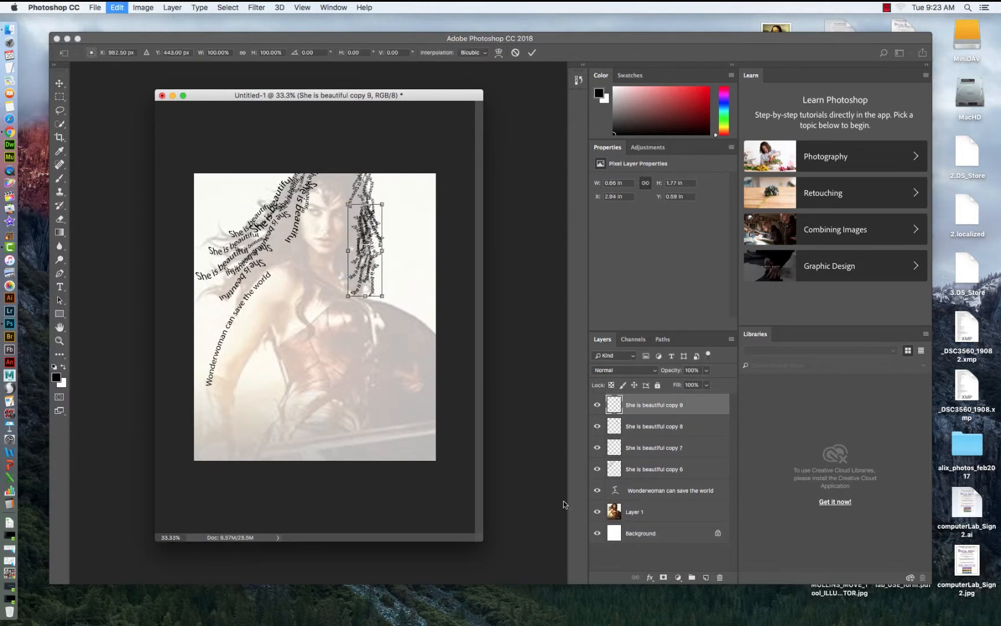
pyautogui.moveTo(371, 237); pyautogui.dragTo(339, 180)
pyautogui.press('Return')
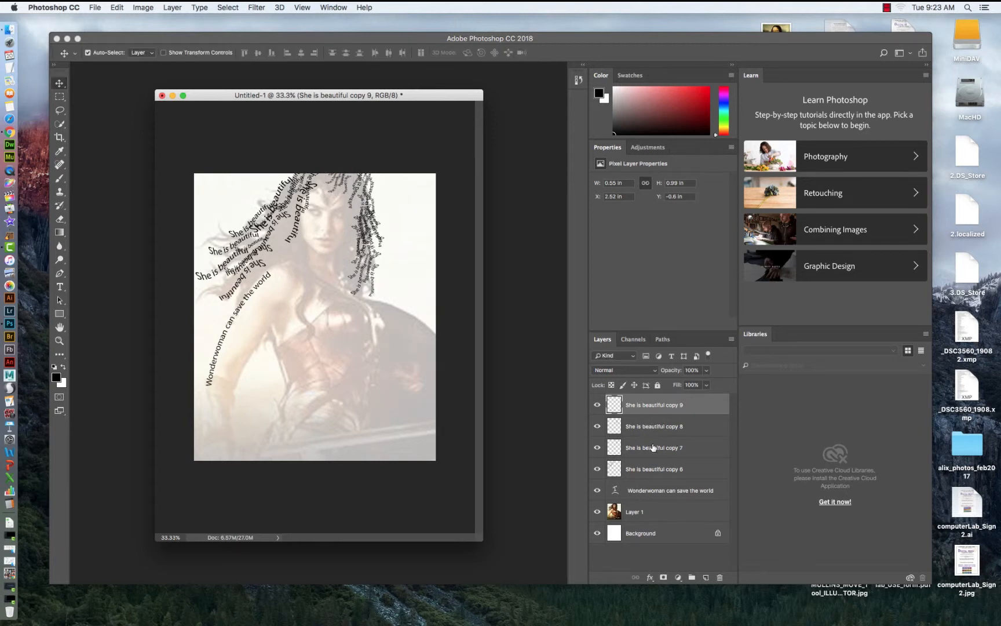
# Duplicate the original merged text layer, then shrink and rotate the copy onto the hair left of the face.
pyautogui.click(671, 475)
pyautogui.press('super+j')
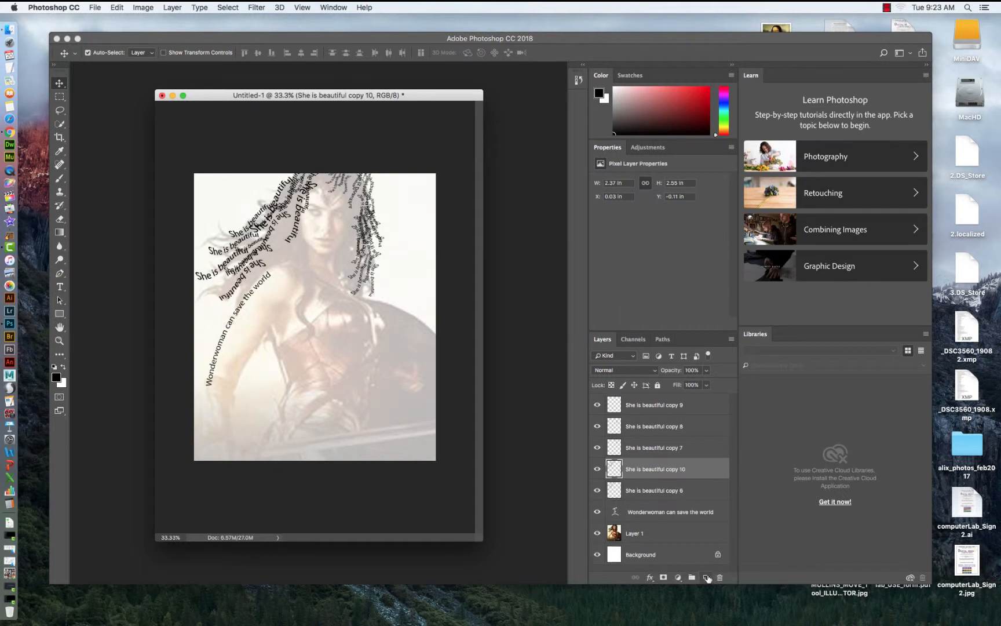
pyautogui.press('super+t')
pyautogui.moveTo(265, 206); pyautogui.dragTo(265, 230)
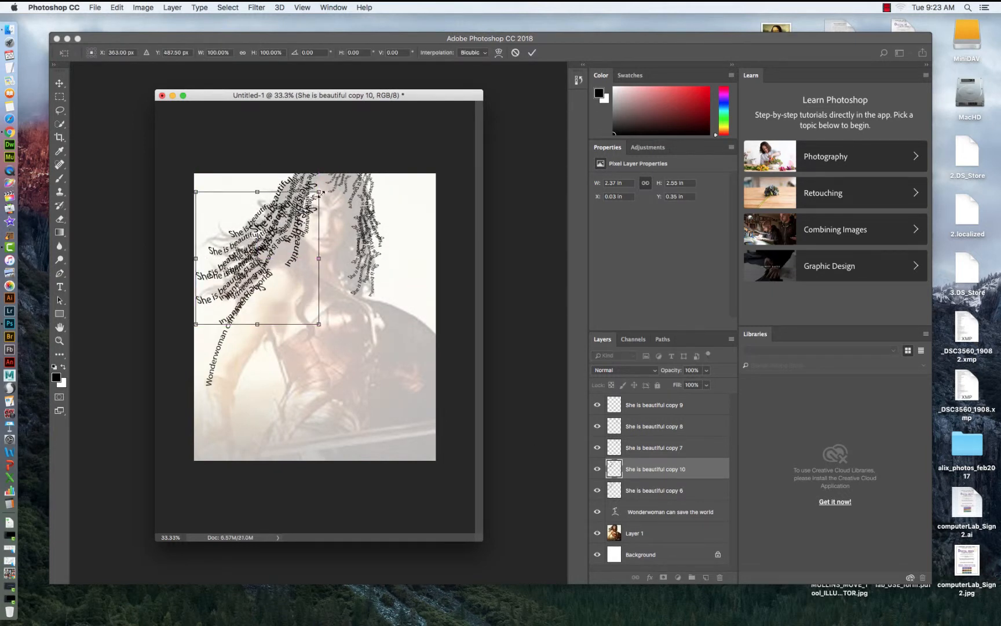
pyautogui.moveTo(318, 184); pyautogui.dragTo(288, 211)
pyautogui.moveTo(274, 227); pyautogui.dragTo(295, 195)
pyautogui.press('Return')
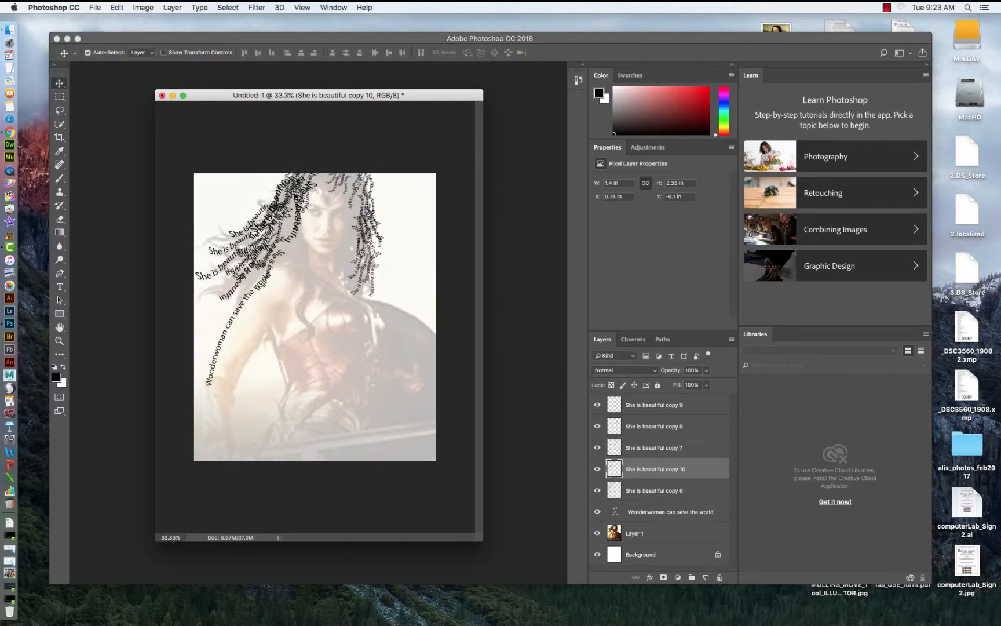
# Save the document as wonderwoman.psd in Documents.
pyautogui.click(93, 8)
pyautogui.click(110, 119)
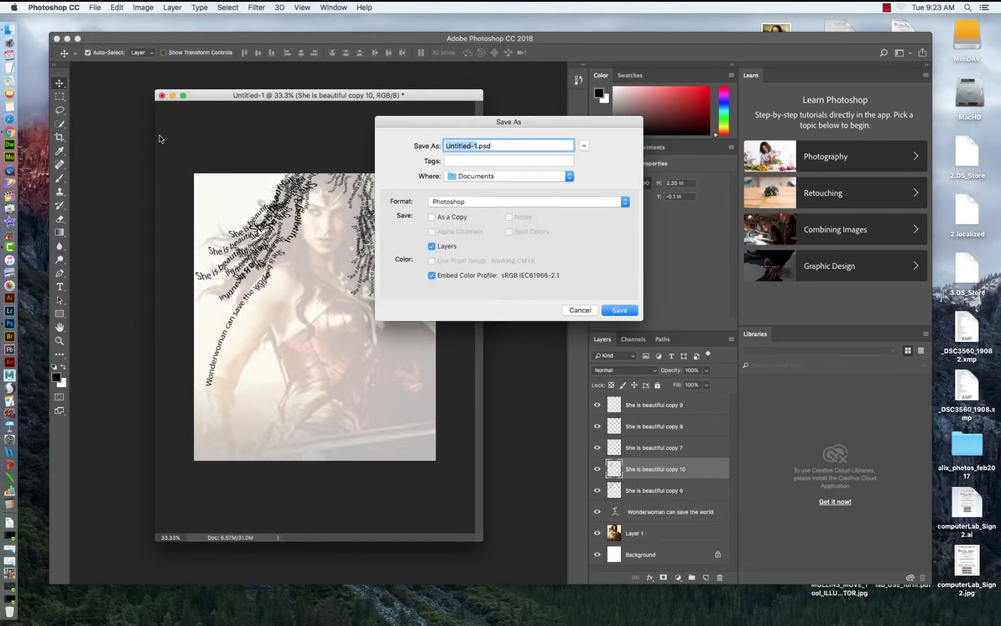
pyautogui.write('wonderwoman')
pyautogui.click(610, 310)
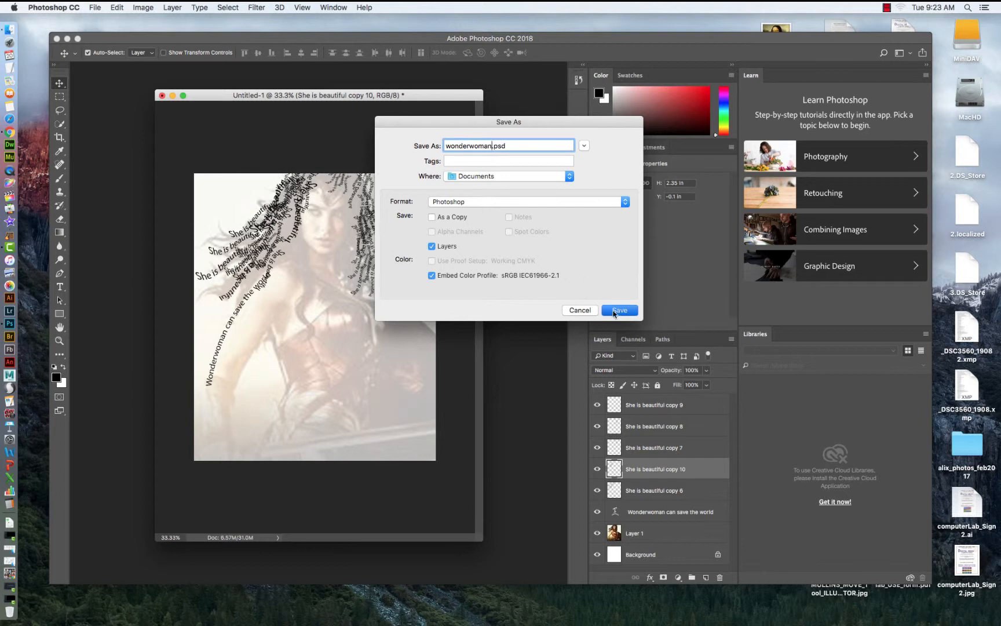
pyautogui.click(619, 276)
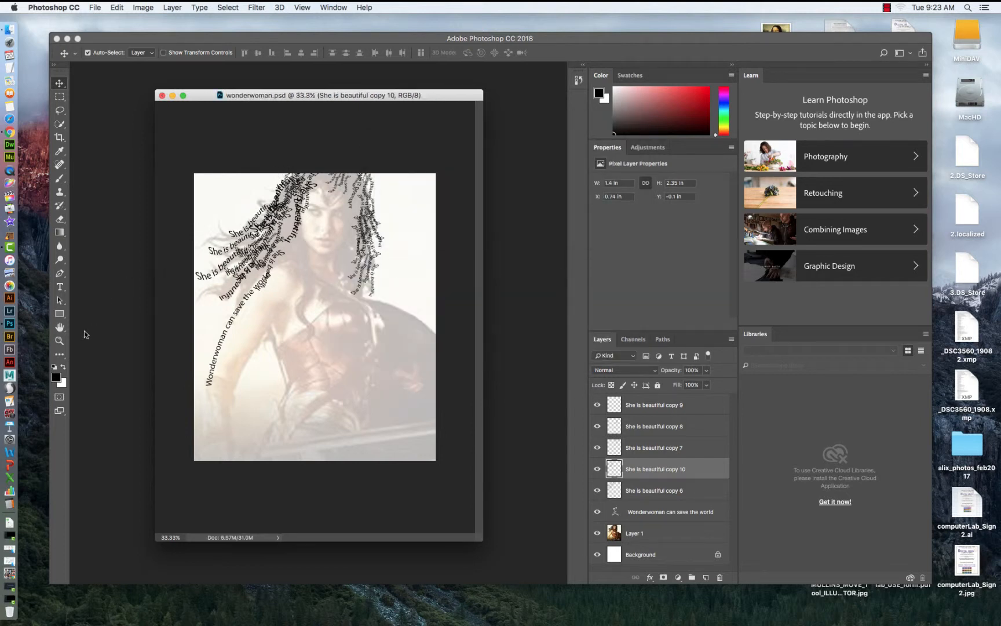
# Zoom in on the face and create a text box across it containing the words "eyes tell a story".
pyautogui.click(61, 340)
pyautogui.click(311, 211)
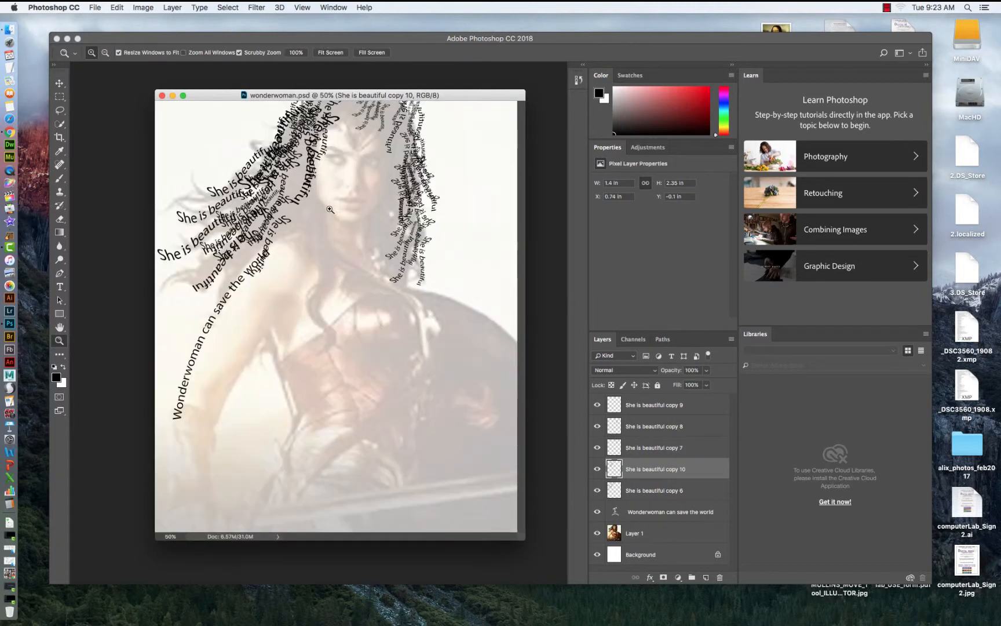
pyautogui.click(342, 143)
pyautogui.click(309, 141)
pyautogui.click(322, 141)
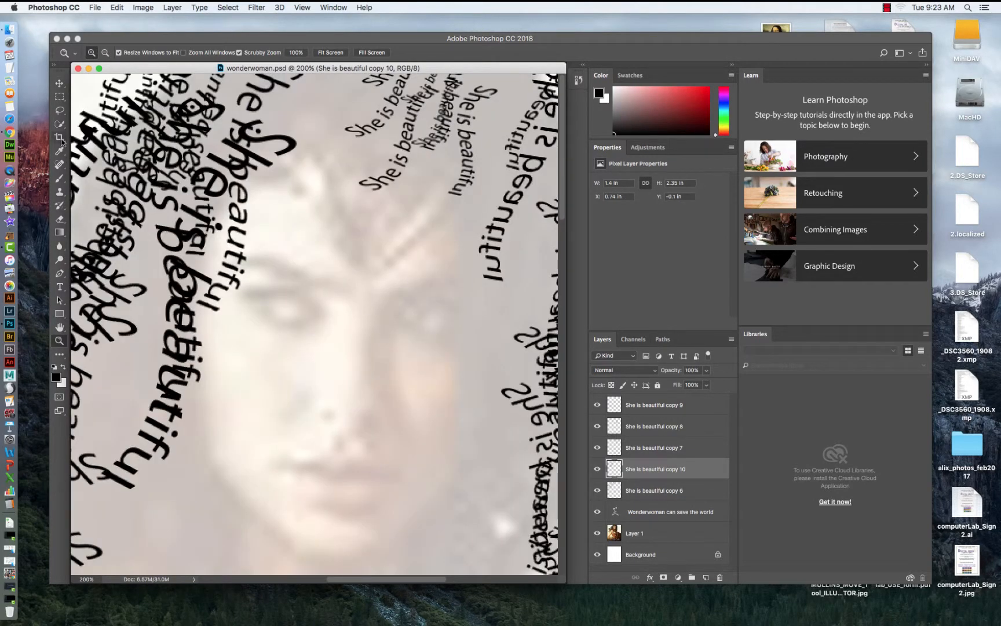
pyautogui.moveTo(61, 287); pyautogui.dragTo(110, 284)
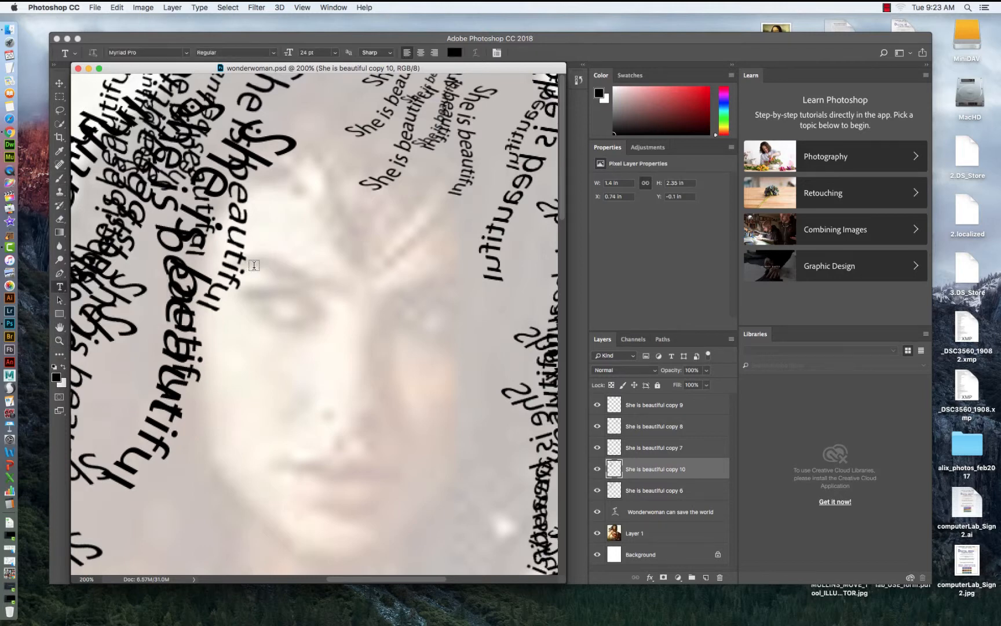
pyautogui.moveTo(254, 267); pyautogui.dragTo(443, 301)
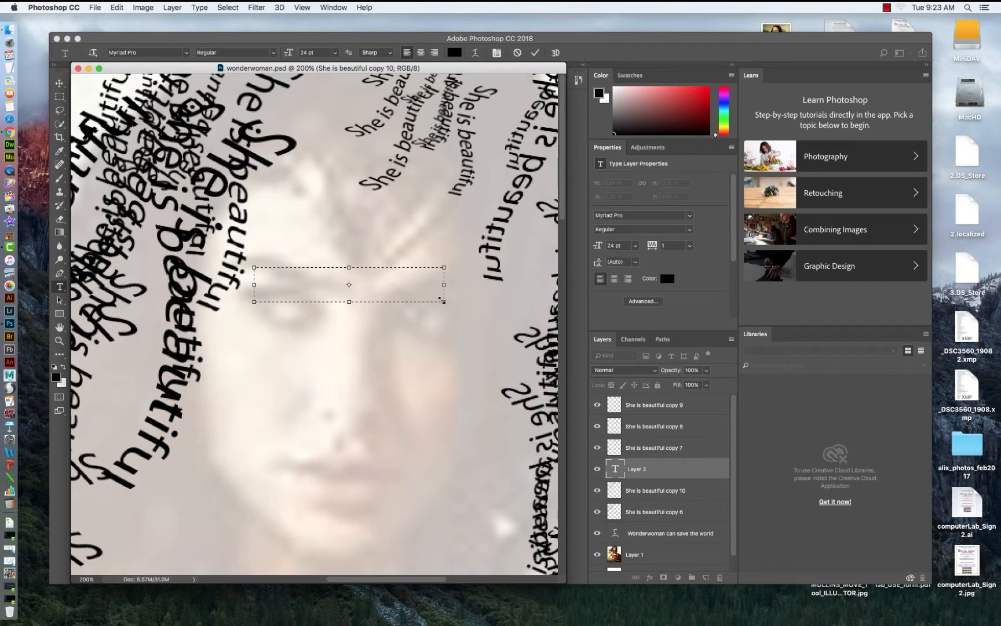
pyautogui.moveTo(445, 301); pyautogui.dragTo(549, 458)
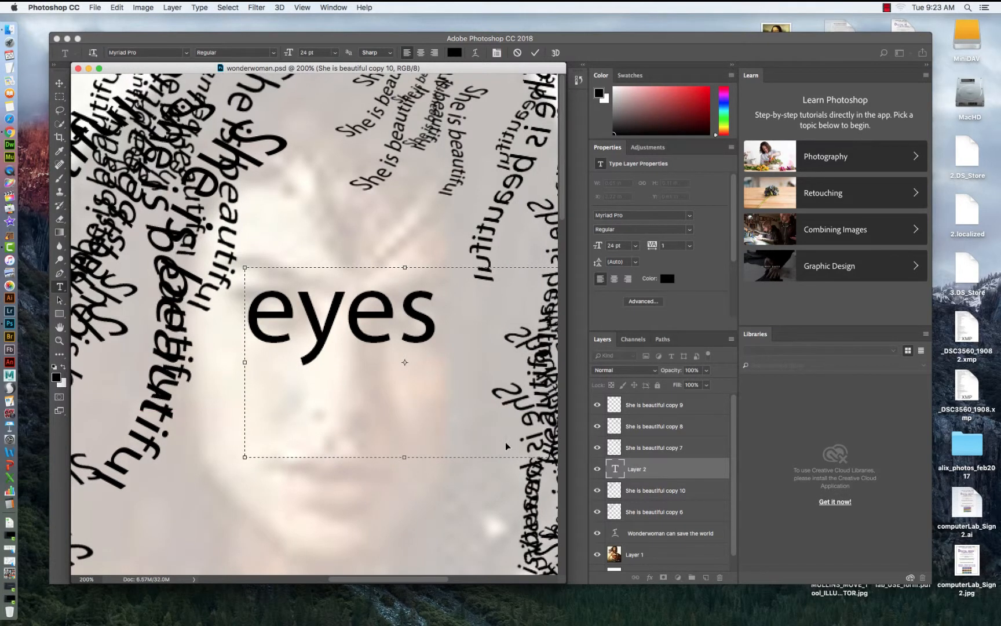
# Set the "eyes tell a story" text to 10 pt and commit it.
pyautogui.press('super+minus')
pyautogui.press('super+minus')
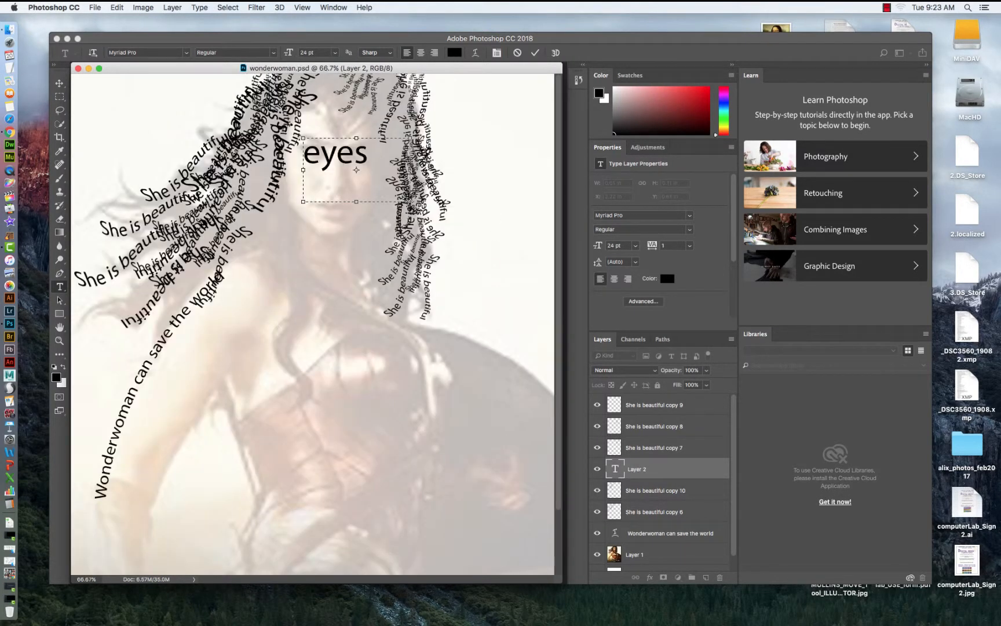
pyautogui.moveTo(410, 201); pyautogui.dragTo(296, 155)
pyautogui.click(335, 52)
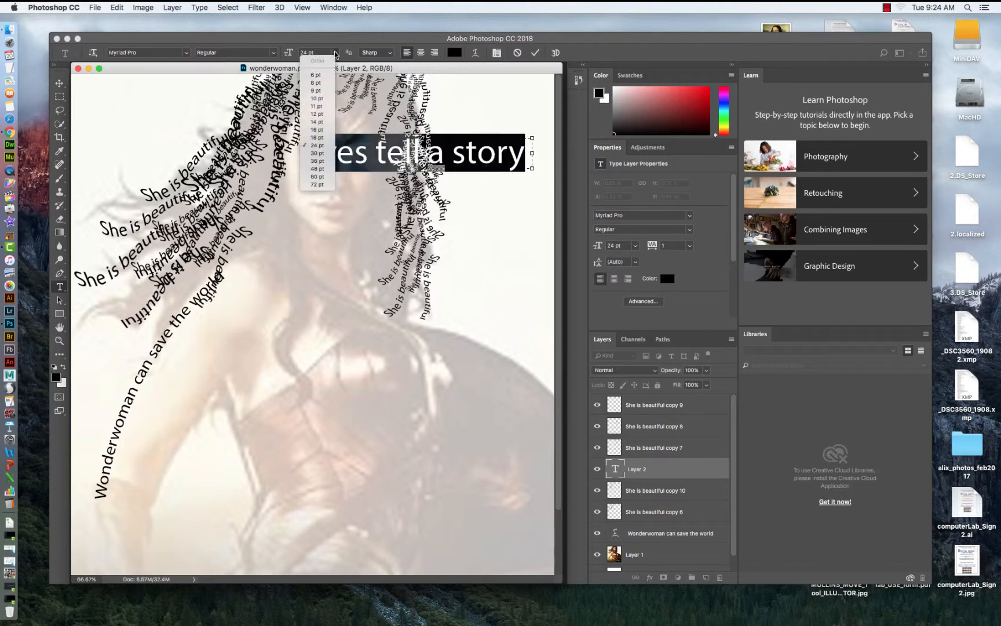
pyautogui.click(314, 98)
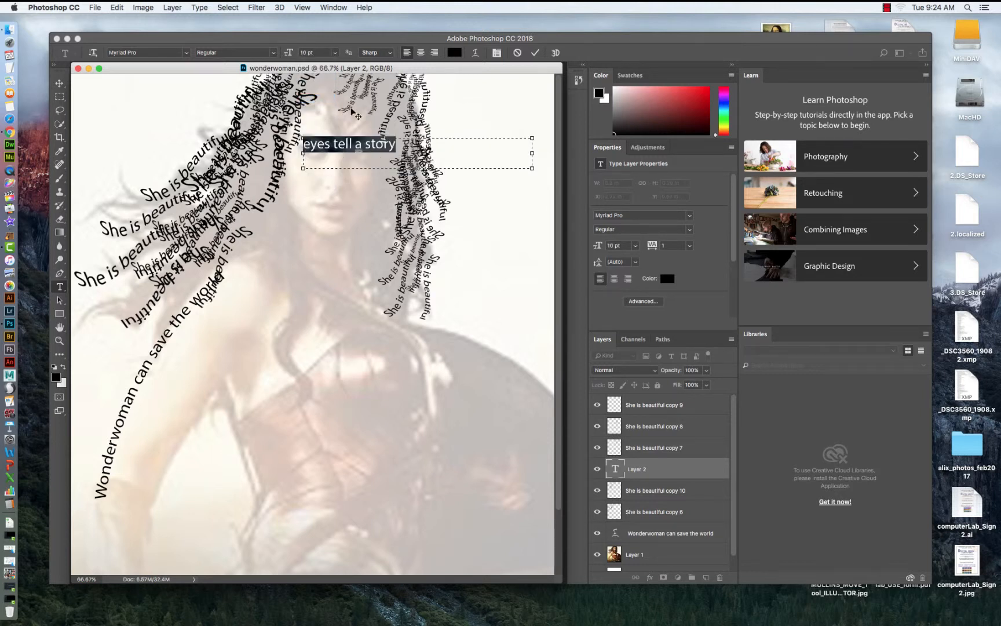
pyautogui.moveTo(533, 170); pyautogui.dragTo(342, 177)
pyautogui.click(60, 83)
# Zoom in on the face and move the "eyes tell a story" text up toward the eyes.
pyautogui.click(59, 341)
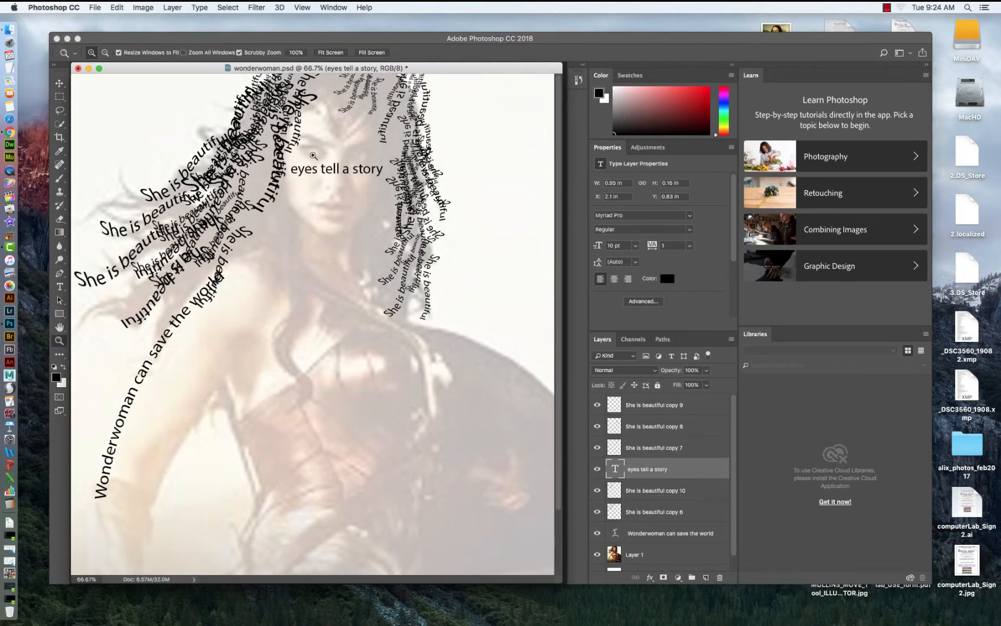
pyautogui.click(326, 153)
pyautogui.click(331, 151)
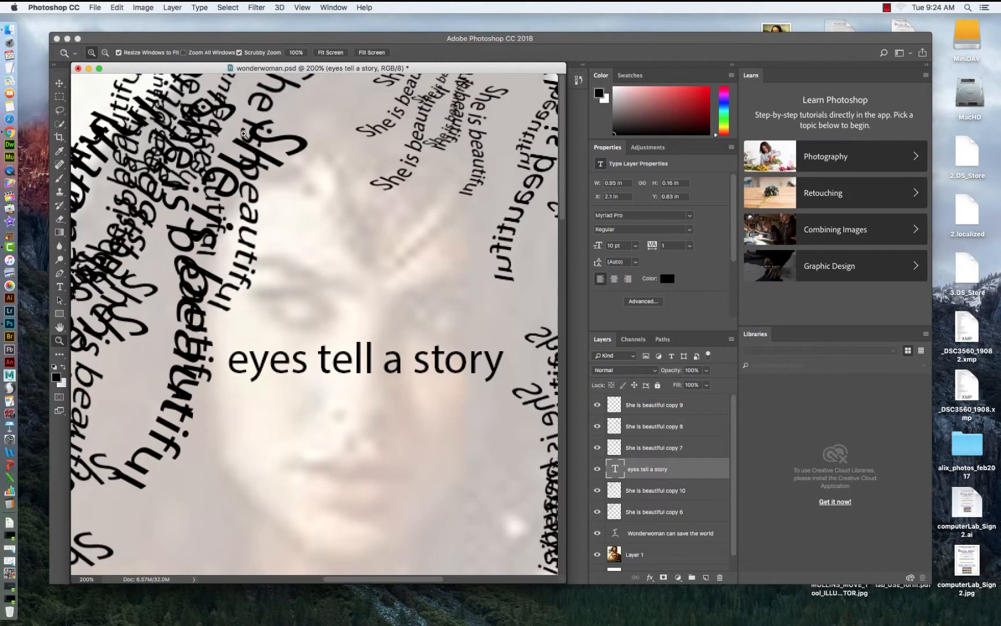
pyautogui.click(59, 83)
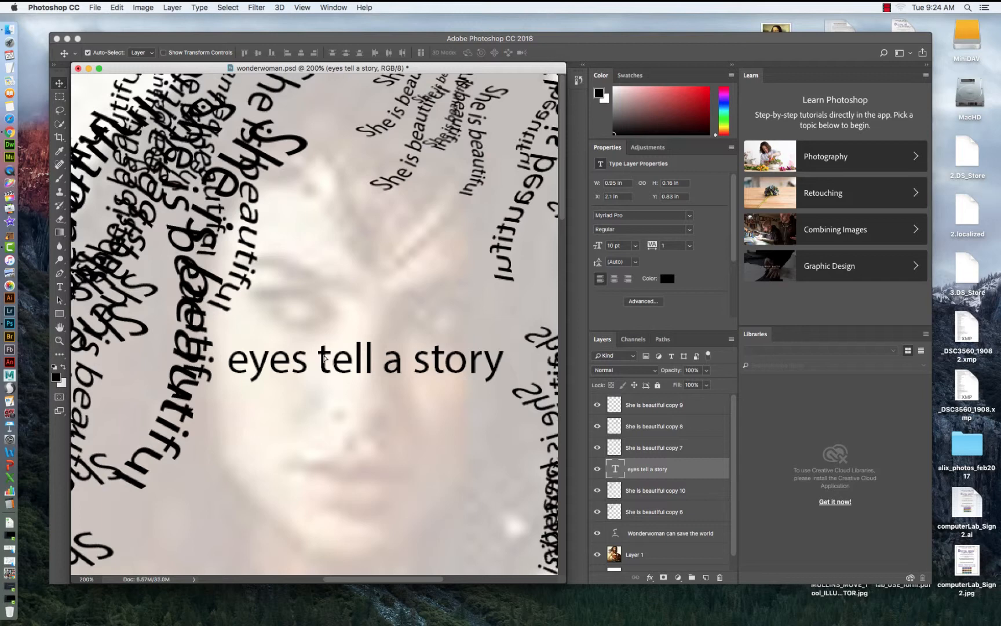
pyautogui.moveTo(324, 358); pyautogui.dragTo(347, 285)
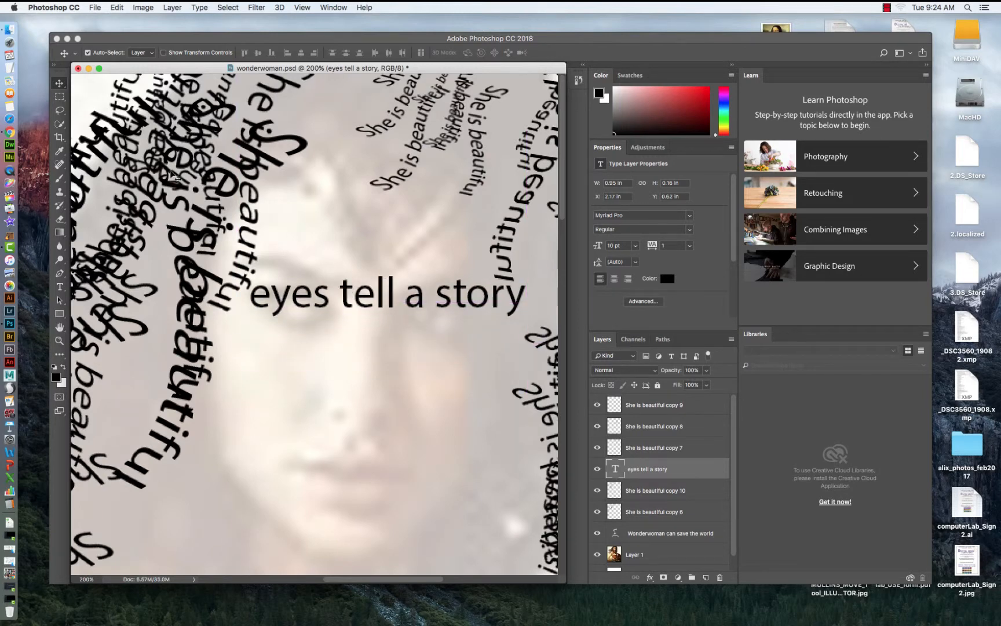
# Warp the "eyes tell a story" text with the Arc style.
pyautogui.click(60, 289)
pyautogui.moveTo(249, 293); pyautogui.dragTo(528, 295)
pyautogui.click(475, 54)
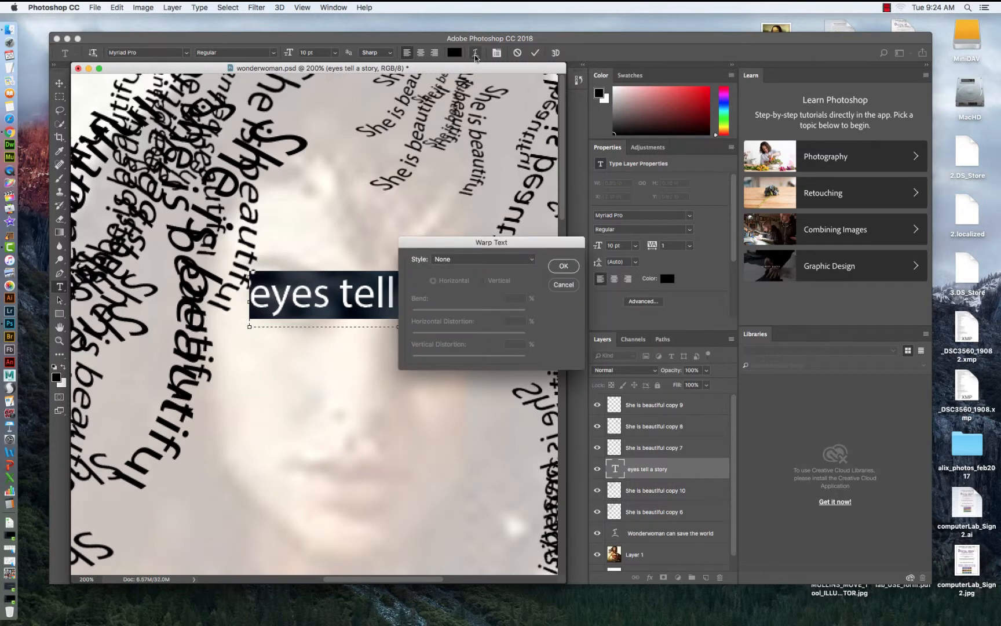
pyautogui.click(528, 259)
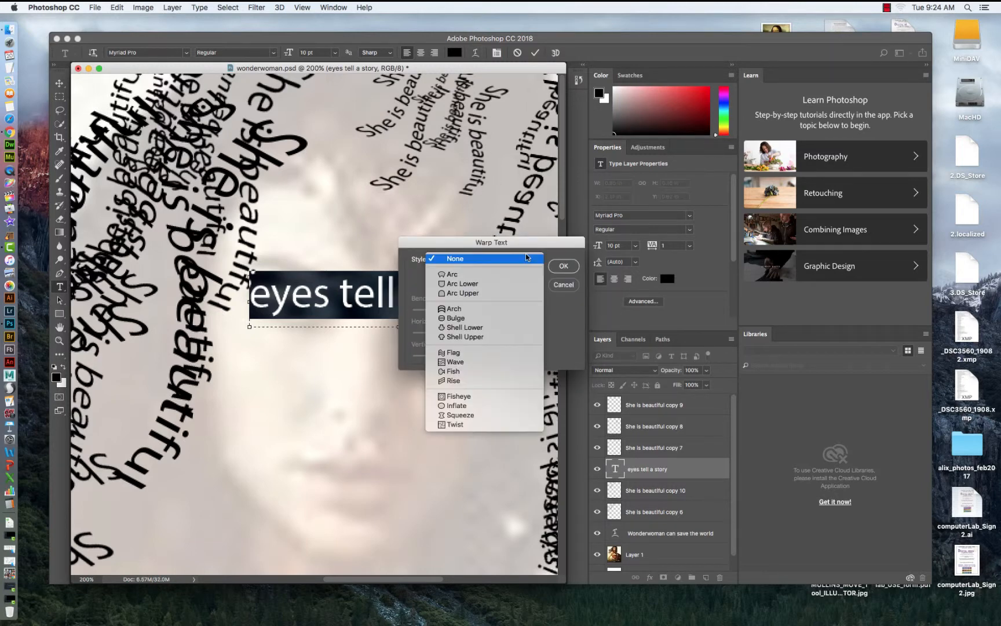
pyautogui.click(496, 275)
pyautogui.click(565, 266)
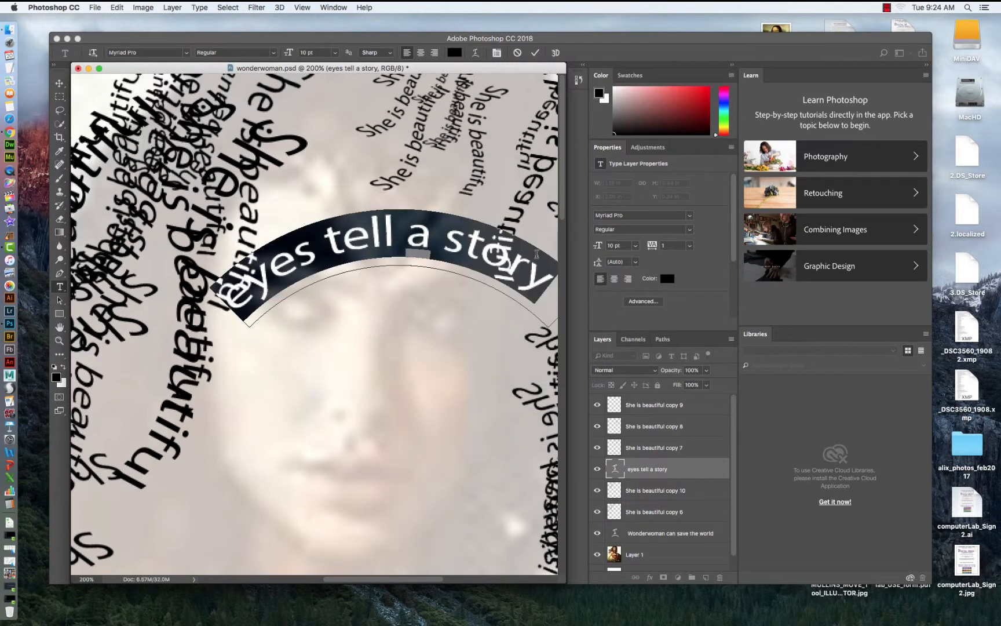
# Free-transform the arched text, shrinking it and placing it just above the left eye.
pyautogui.press('super+t')
pyautogui.click(59, 82)
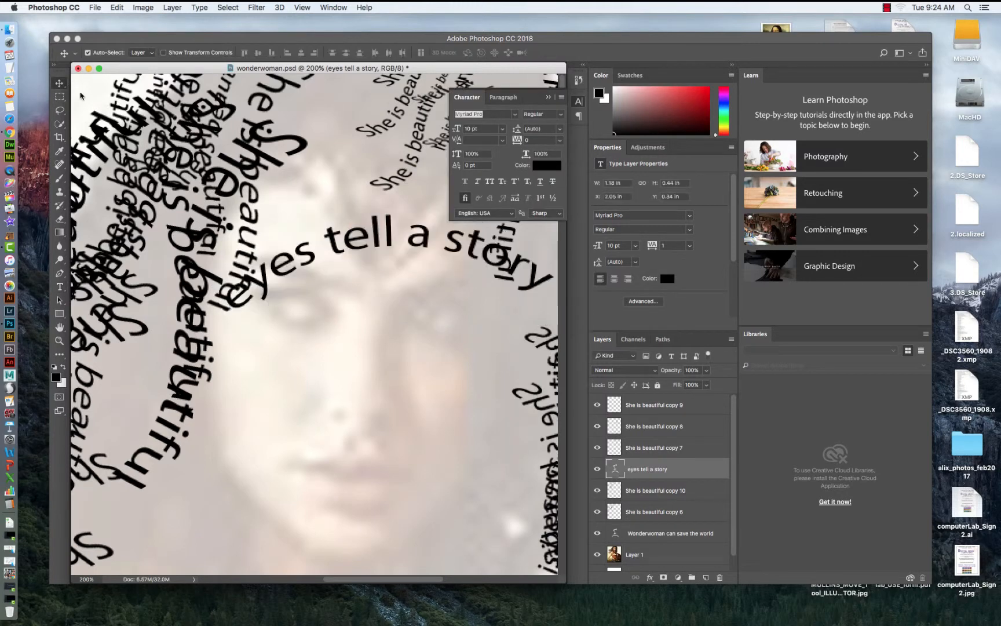
pyautogui.click(117, 7)
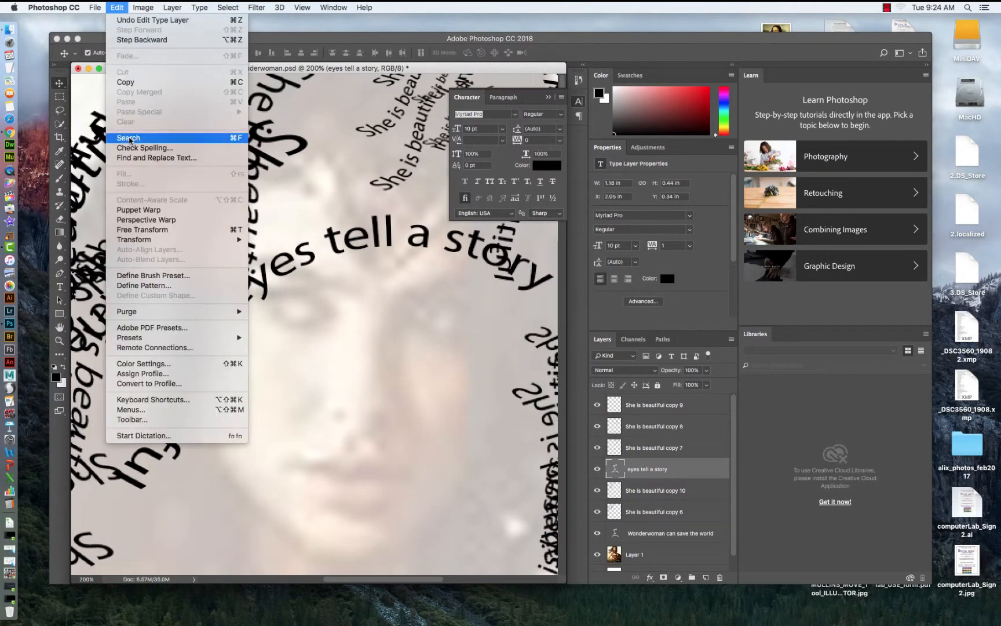
pyautogui.click(145, 230)
pyautogui.moveTo(209, 184); pyautogui.dragTo(376, 247)
pyautogui.moveTo(467, 278); pyautogui.dragTo(306, 255)
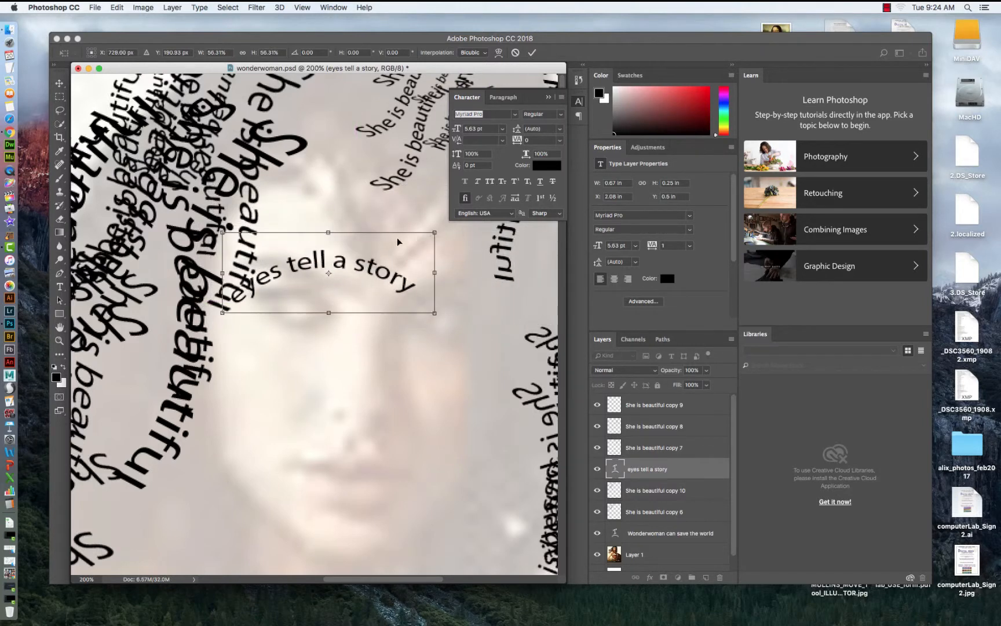
pyautogui.moveTo(432, 234); pyautogui.dragTo(355, 266)
pyautogui.moveTo(308, 277); pyautogui.dragTo(339, 292)
pyautogui.moveTo(318, 293); pyautogui.dragTo(326, 294)
pyautogui.press('Return')
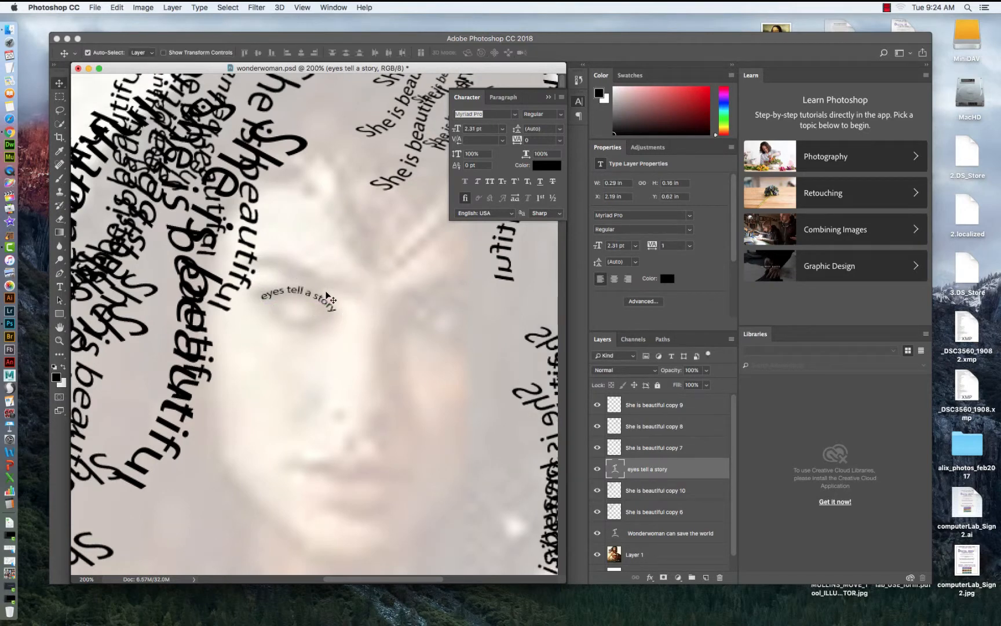
# Create a new text box below the arched text and enter "windows to the soul".
pyautogui.click(61, 287)
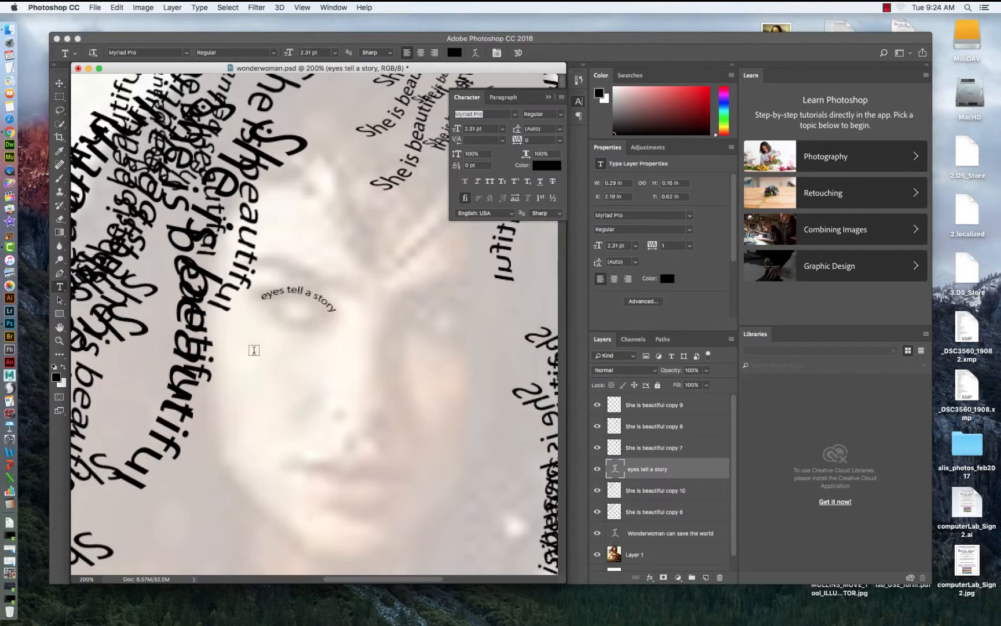
pyautogui.moveTo(247, 338); pyautogui.dragTo(533, 439)
pyautogui.write('windows to')
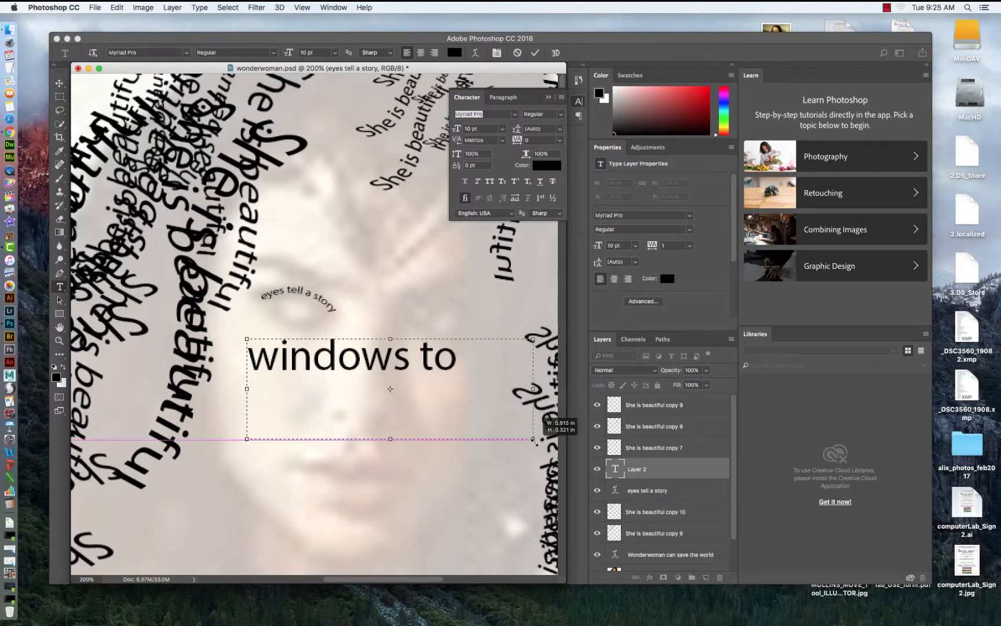
pyautogui.write(' the soul')
# Set the "windows to the soul" text to 6 pt and commit it.
pyautogui.moveTo(325, 409); pyautogui.dragTo(231, 348)
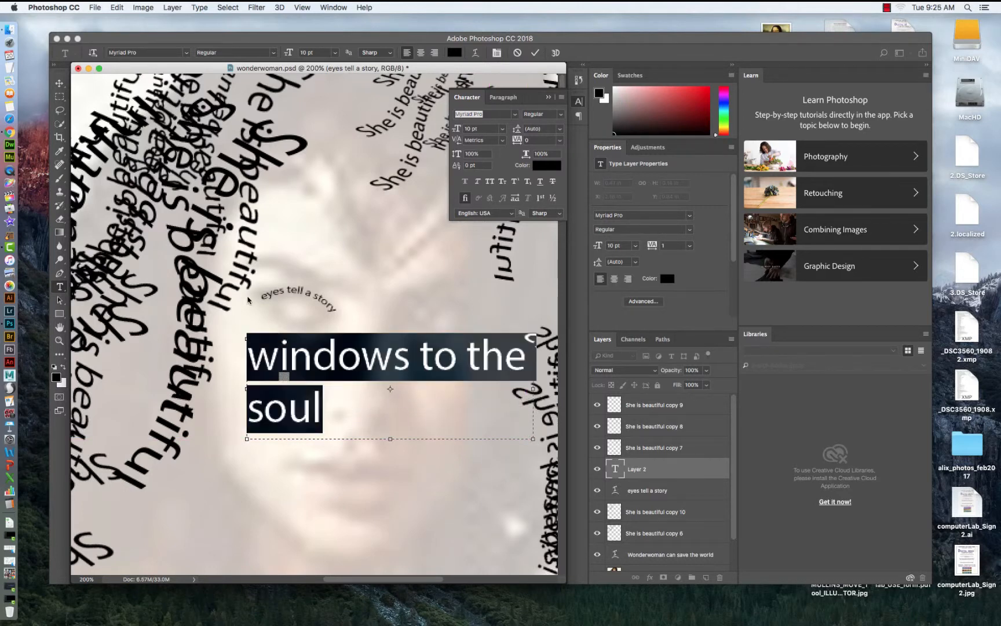
pyautogui.click(335, 53)
pyautogui.click(315, 83)
pyautogui.click(59, 83)
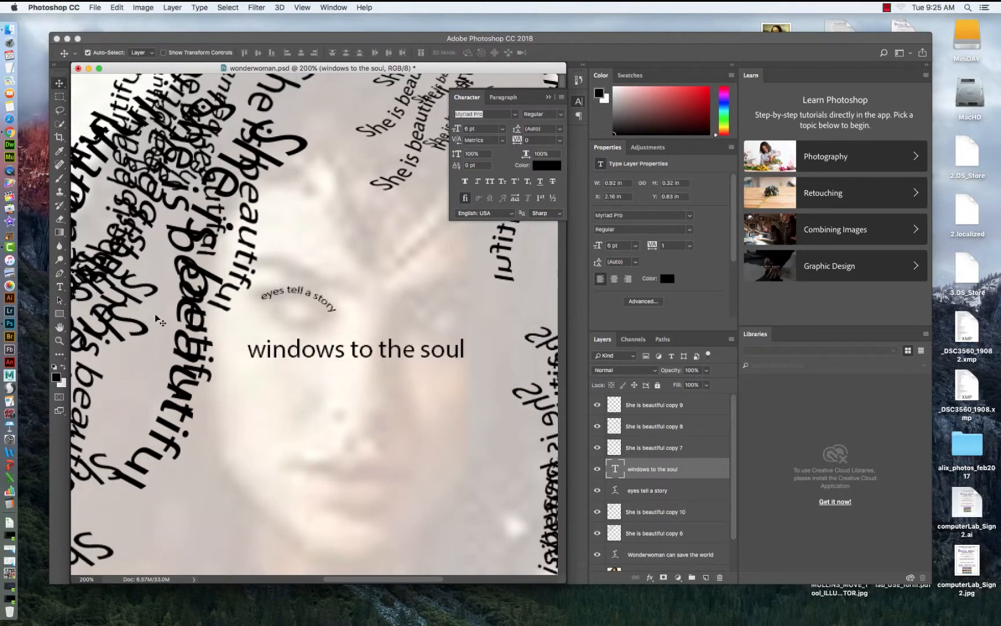
# Shrink the "windows to the soul" text box to fit the single line.
pyautogui.click(59, 286)
pyautogui.click(461, 348)
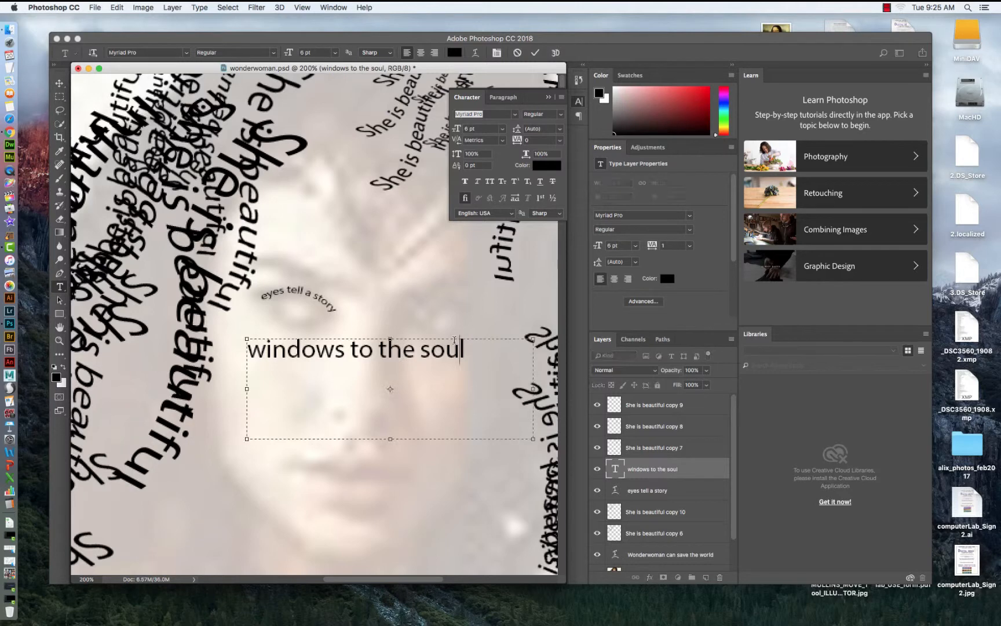
pyautogui.moveTo(534, 440); pyautogui.dragTo(472, 365)
pyautogui.click(63, 84)
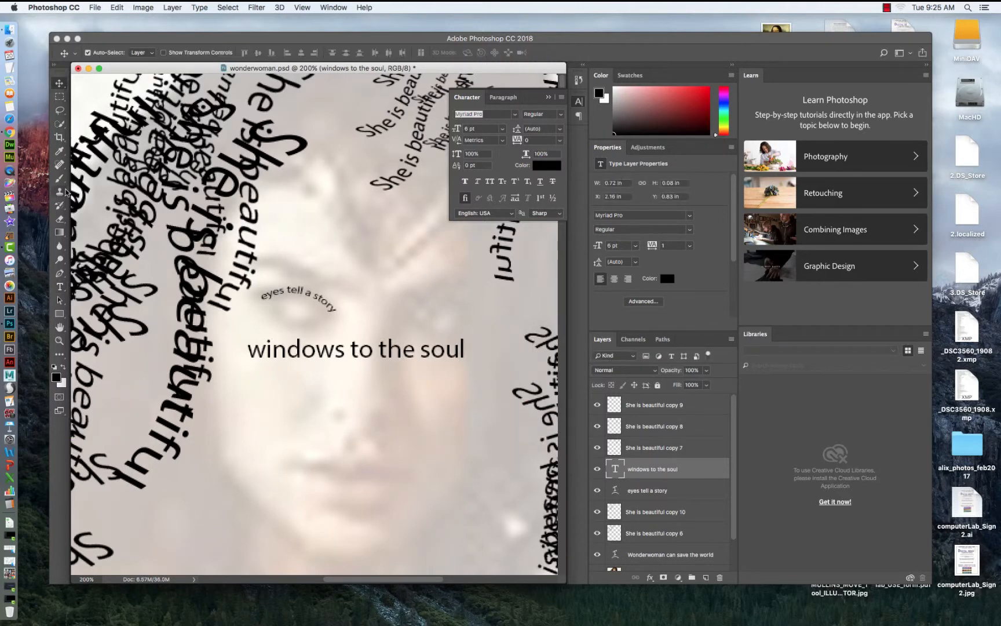
# Warp the "windows to the soul" text with the Arc style and a bend of -61%.
pyautogui.click(60, 287)
pyautogui.moveTo(248, 348); pyautogui.dragTo(469, 355)
pyautogui.click(477, 53)
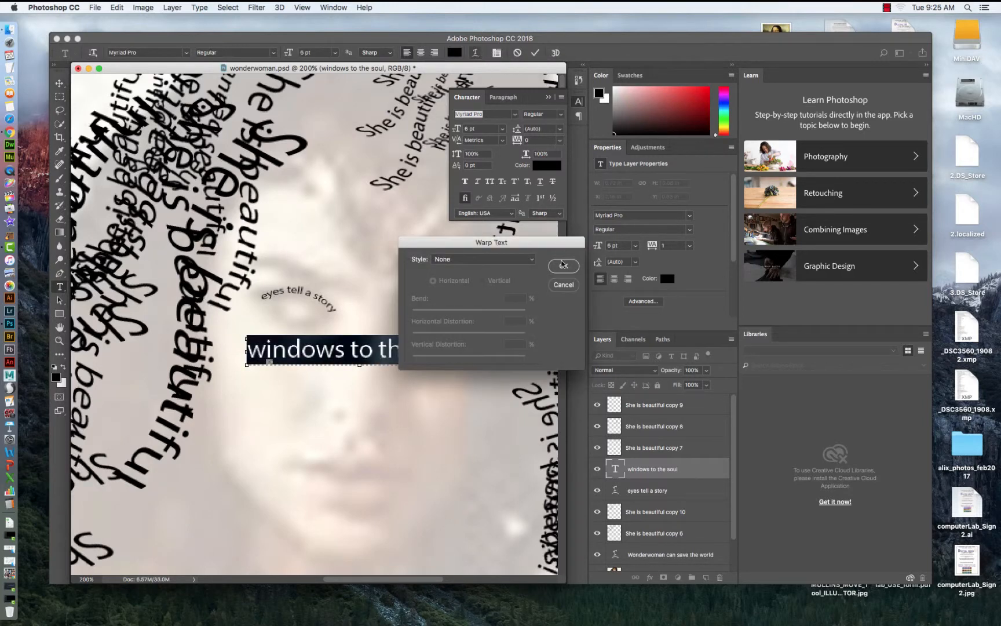
pyautogui.click(532, 259)
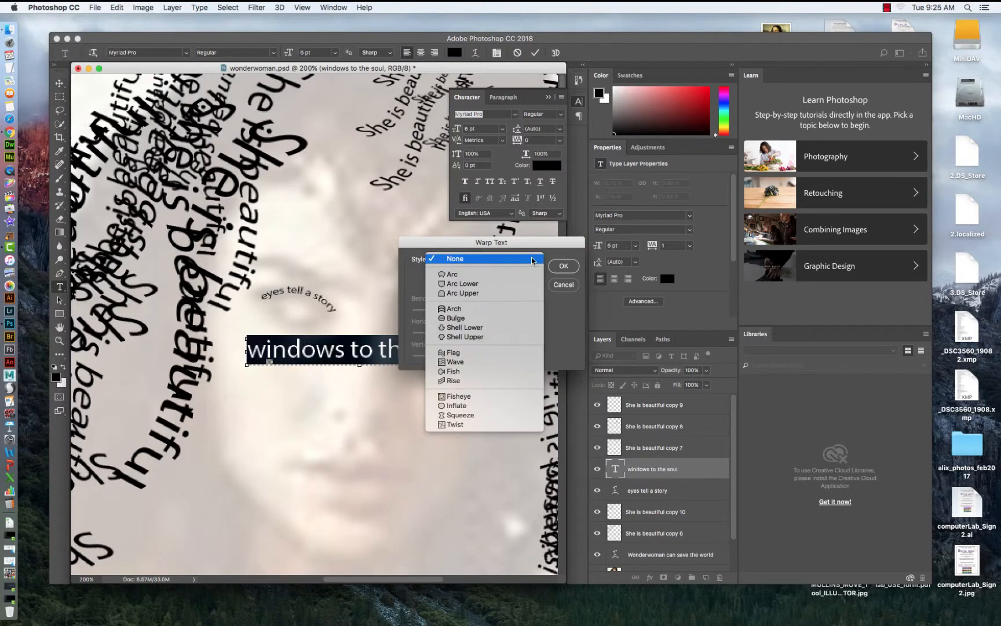
pyautogui.click(457, 274)
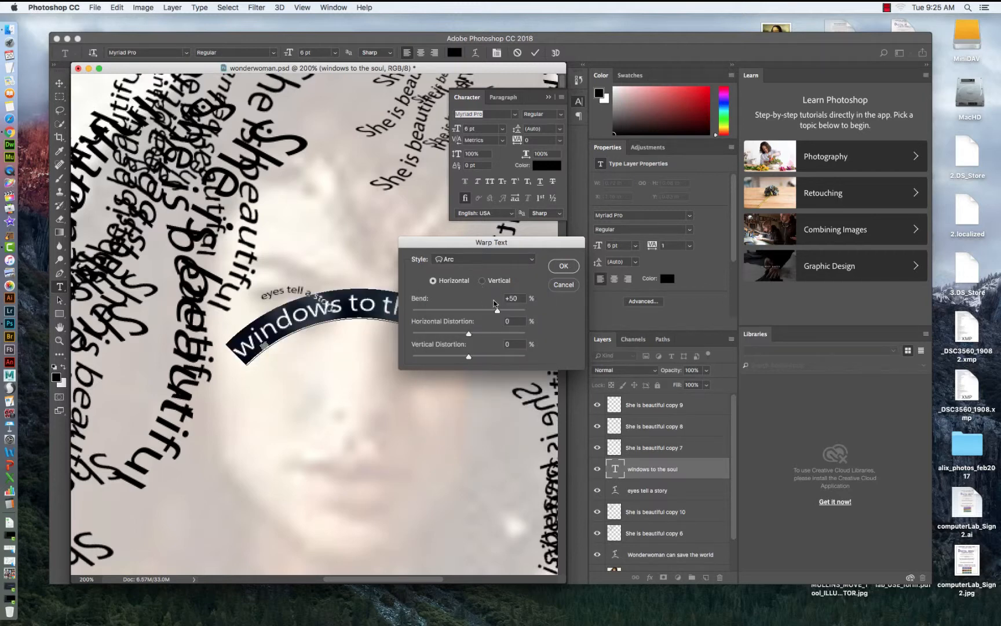
pyautogui.moveTo(496, 310); pyautogui.dragTo(434, 311)
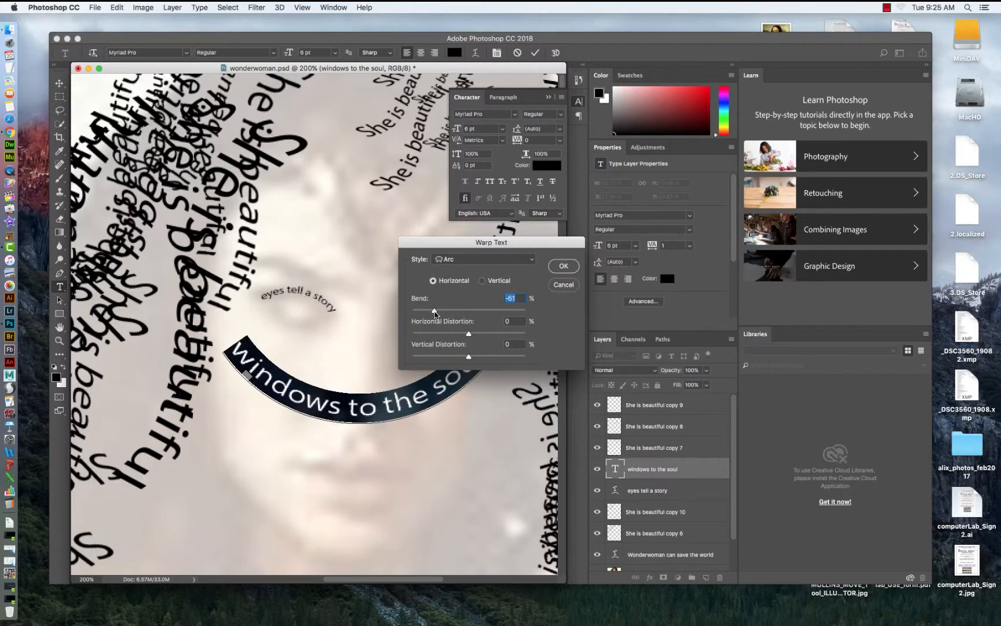
pyautogui.click(557, 270)
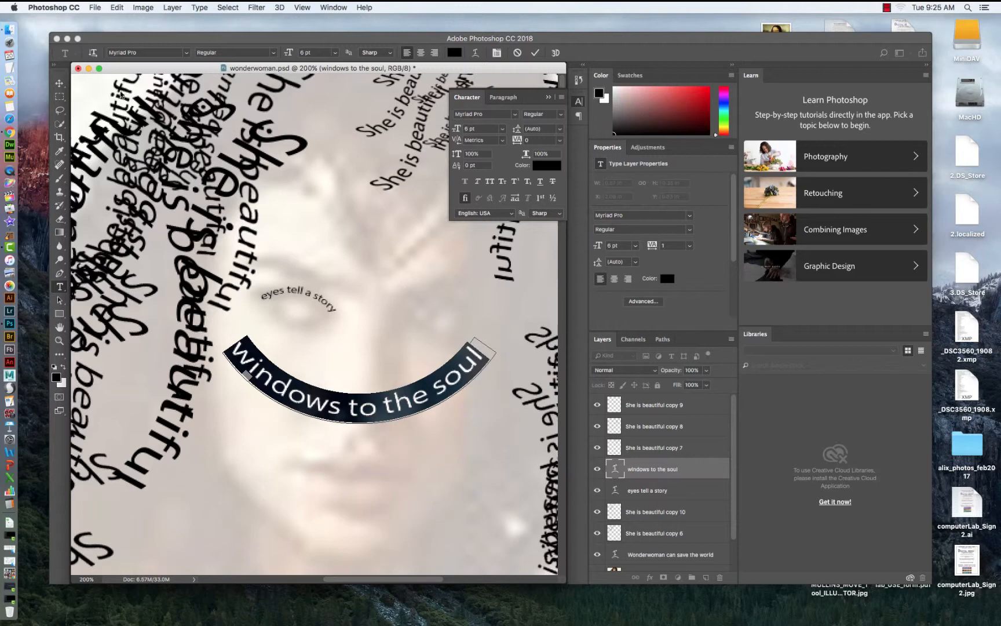
# Free-transform the curved "windows to the soul" text, shrinking it and placing it under the left eye.
pyautogui.click(59, 82)
pyautogui.hotkey('ctrl', 't')
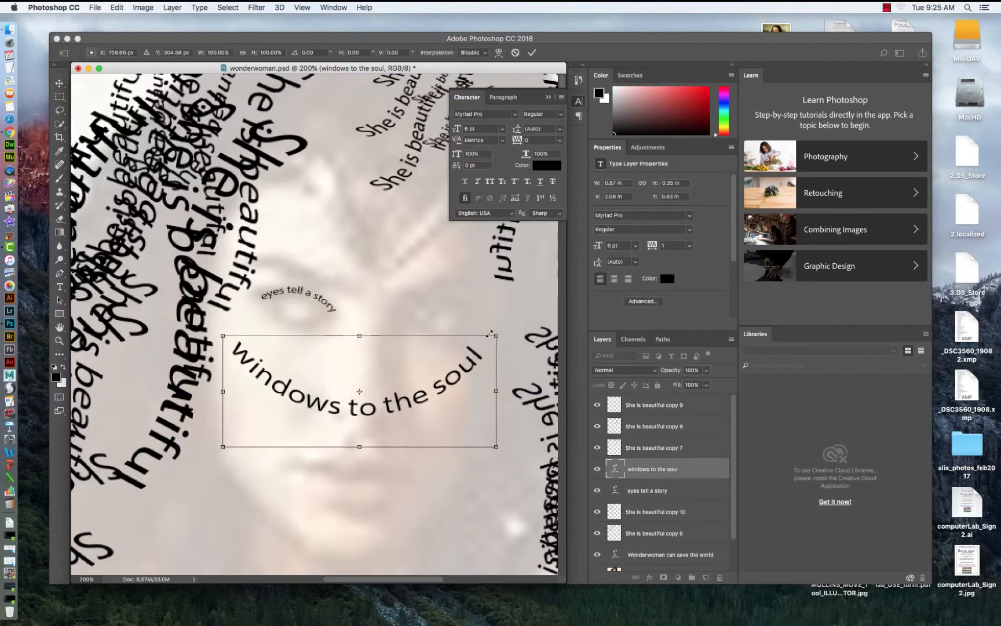
pyautogui.moveTo(490, 333); pyautogui.dragTo(313, 321)
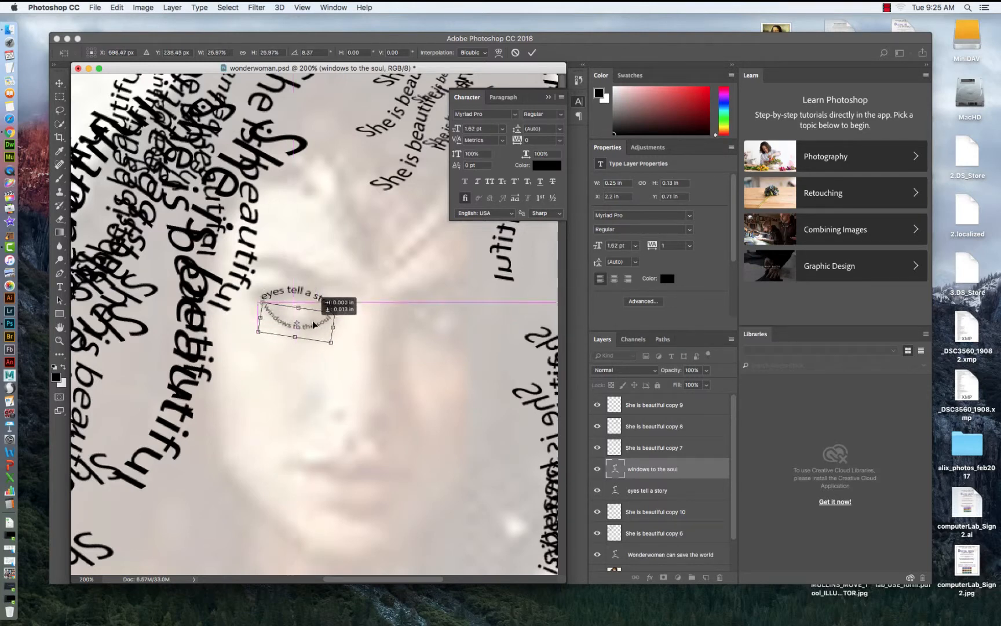
pyautogui.press('Return')
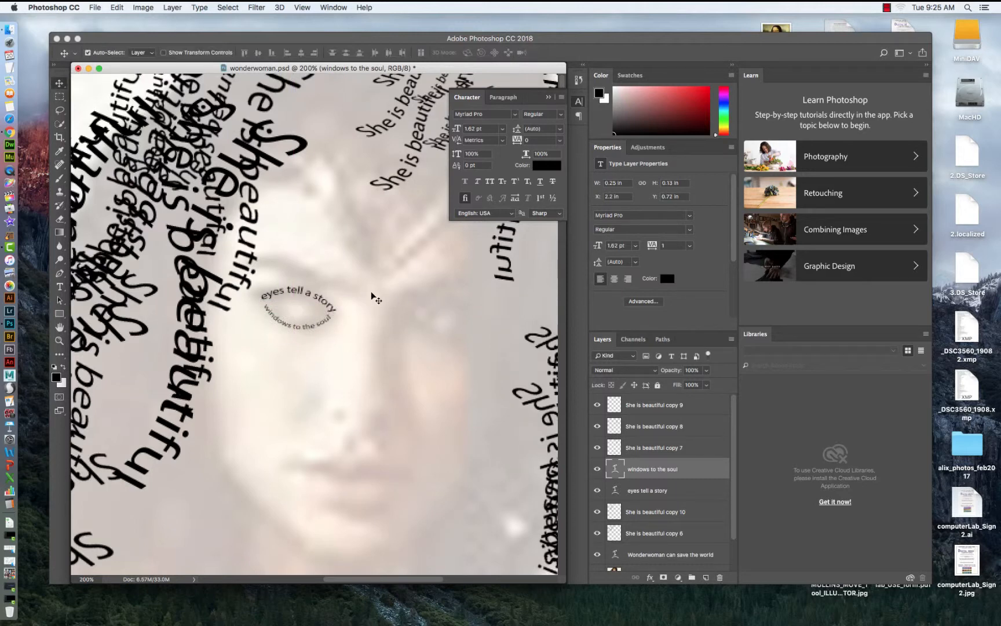
# Duplicate the "eyes tell a story" text and move the copy, slightly rotated, above the right eye.
pyautogui.click(319, 299)
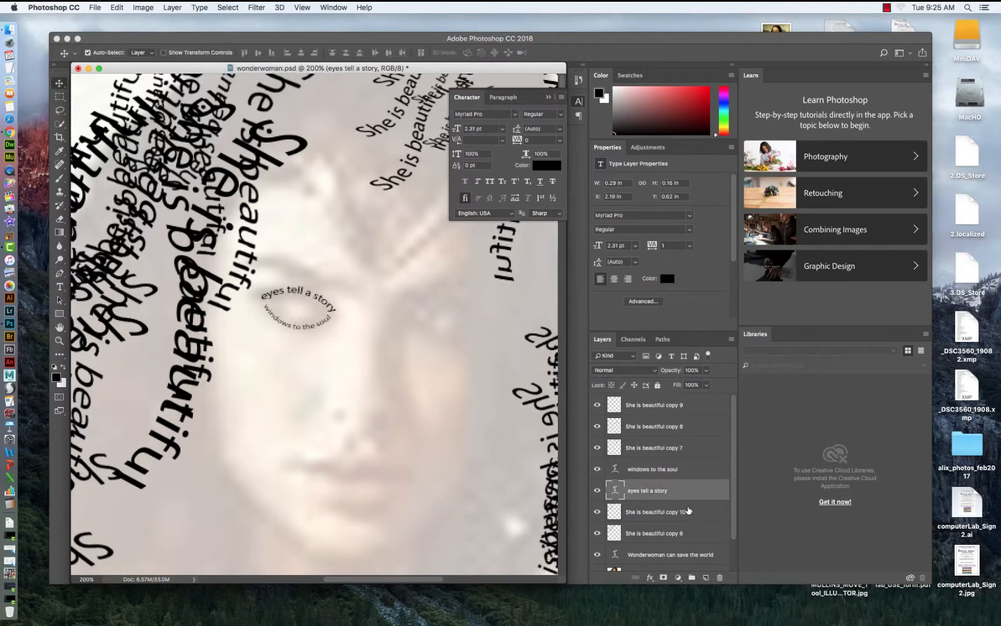
pyautogui.moveTo(688, 496); pyautogui.dragTo(707, 577)
pyautogui.hotkey('ctrl', 't')
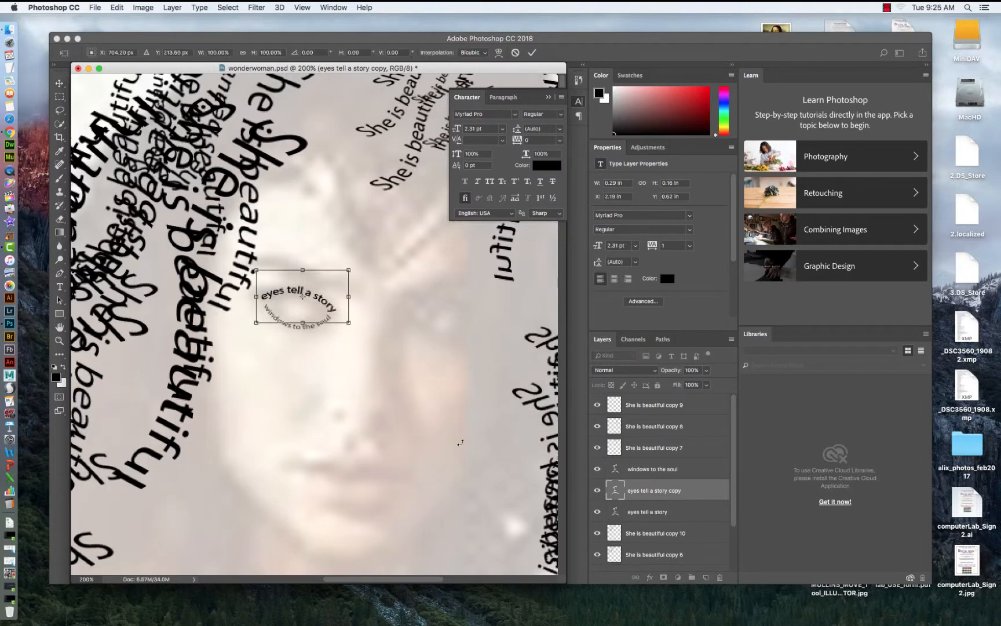
pyautogui.moveTo(317, 304); pyautogui.dragTo(465, 310)
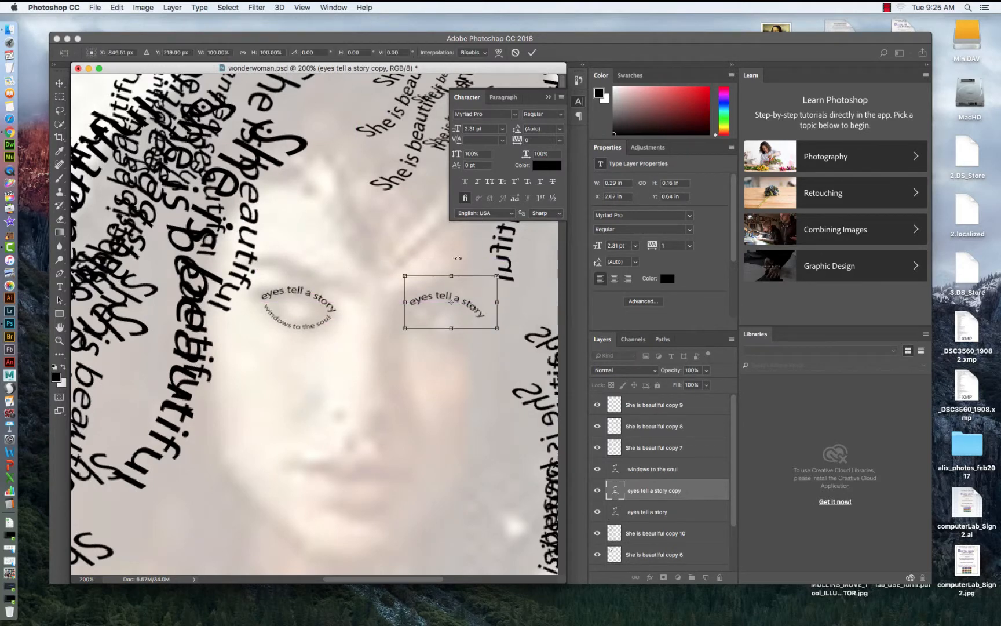
pyautogui.moveTo(459, 260); pyautogui.dragTo(447, 259)
pyautogui.moveTo(461, 301); pyautogui.dragTo(456, 300)
pyautogui.press('Return')
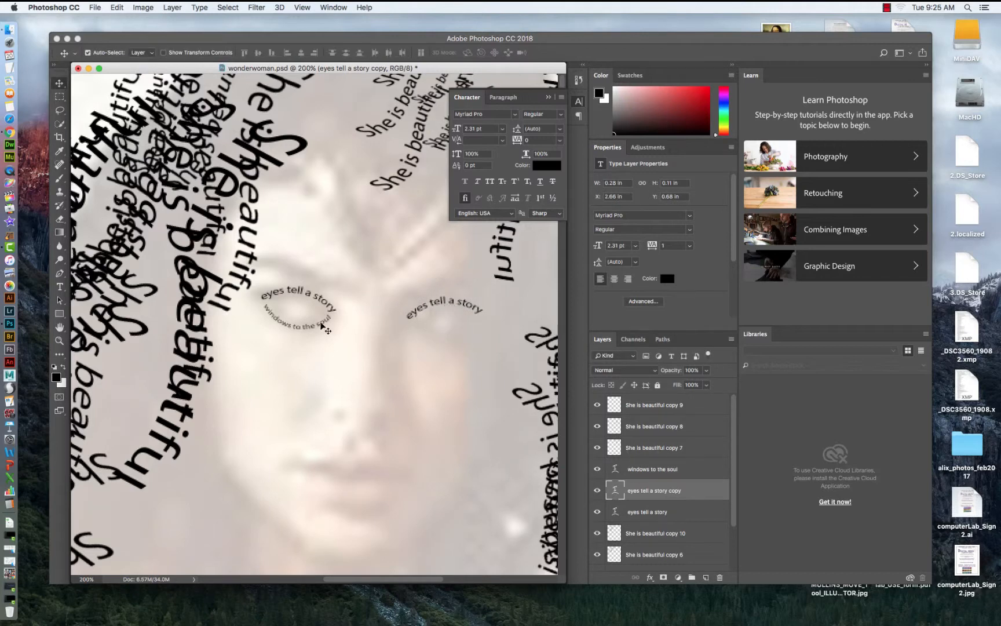
# Duplicate the "windows to the soul" text and place the rotated copy under the right eye.
pyautogui.click(664, 464)
pyautogui.press('super+j')
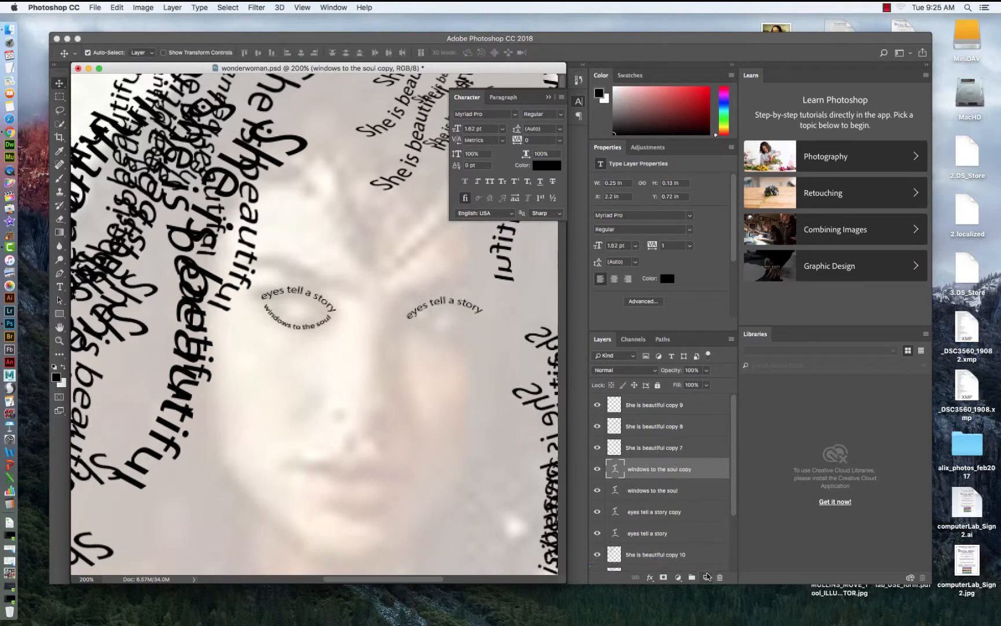
pyautogui.press('super+t')
pyautogui.moveTo(304, 327); pyautogui.dragTo(458, 338)
pyautogui.moveTo(444, 300); pyautogui.dragTo(437, 299)
pyautogui.moveTo(463, 337)
pyautogui.mouseDown()
pyautogui.moveTo(433, 391)
pyautogui.moveTo(470, 315)
pyautogui.moveTo(467, 301)
pyautogui.moveTo(485, 285)
pyautogui.moveTo(458, 378)
pyautogui.moveTo(467, 395)
pyautogui.moveTo(456, 337)
pyautogui.mouseUp()
pyautogui.press('Return')
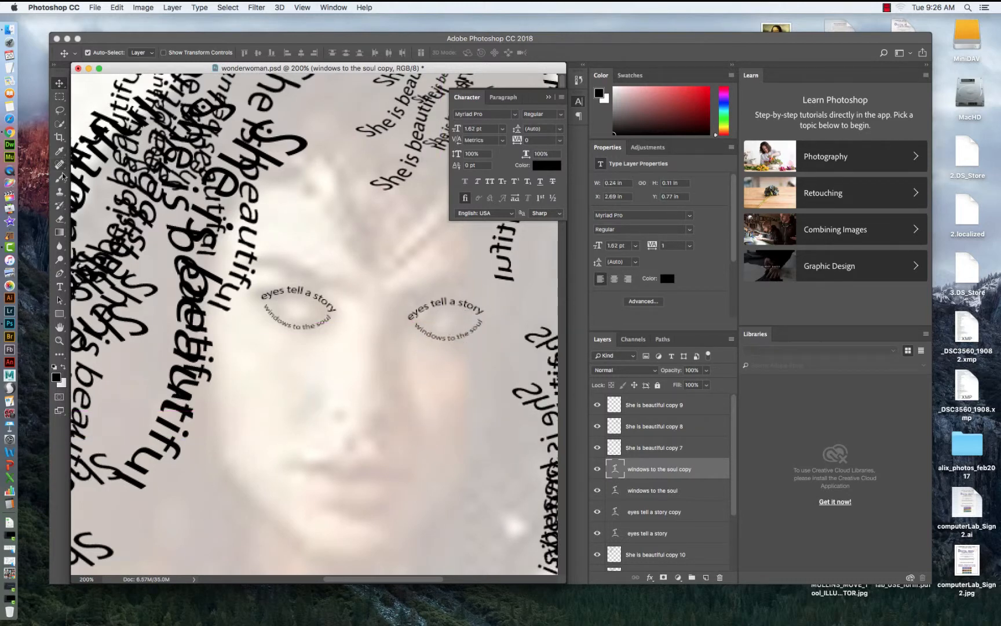
# Create a new text box below the eyes, enter "beautiful on the inside too", and widen the box to one line.
pyautogui.click(60, 286)
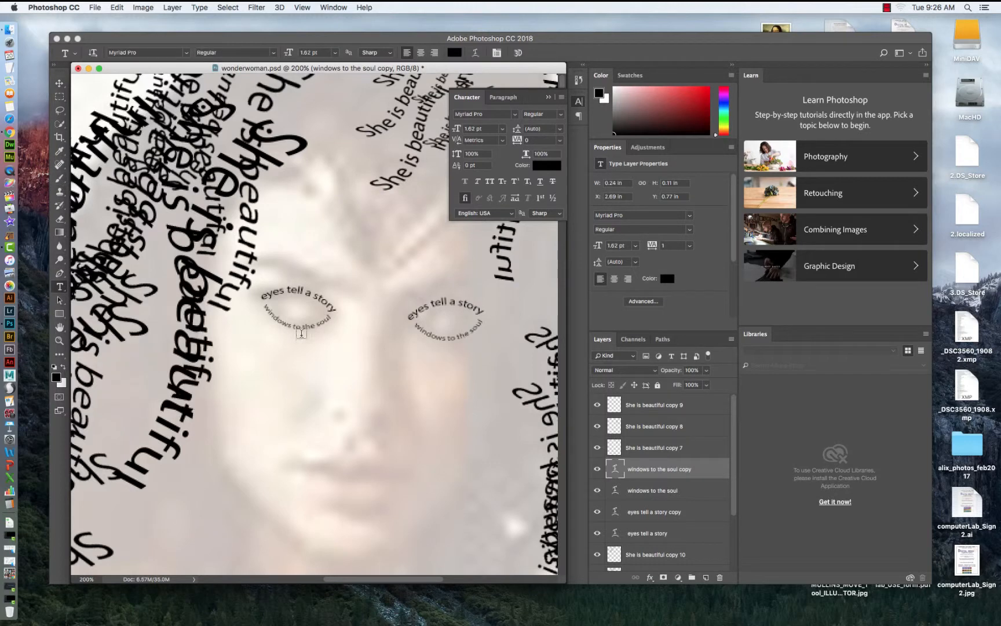
pyautogui.moveTo(263, 351); pyautogui.dragTo(491, 417)
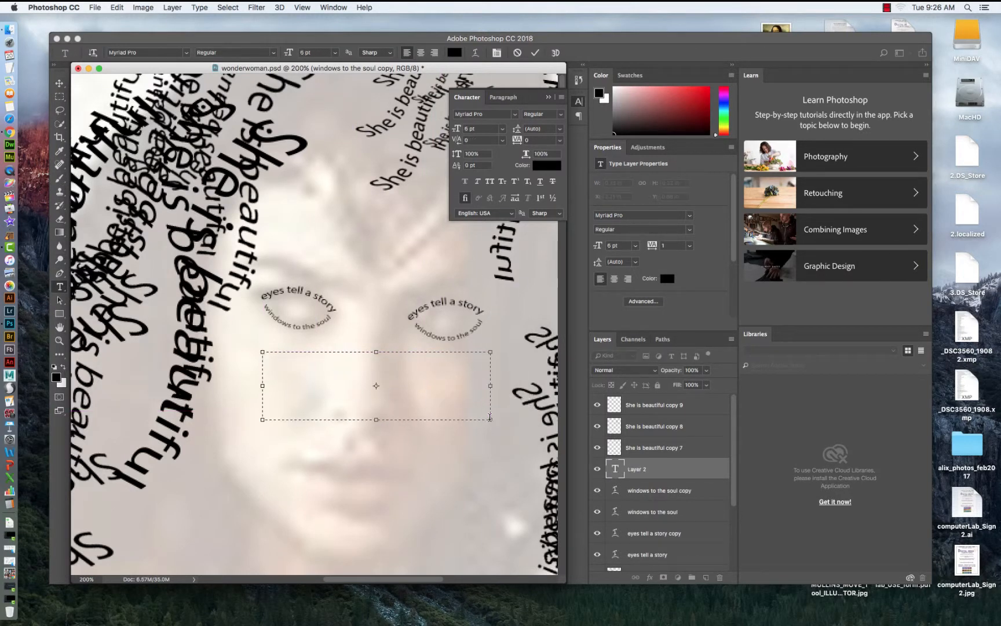
pyautogui.write('beautiful on the o')
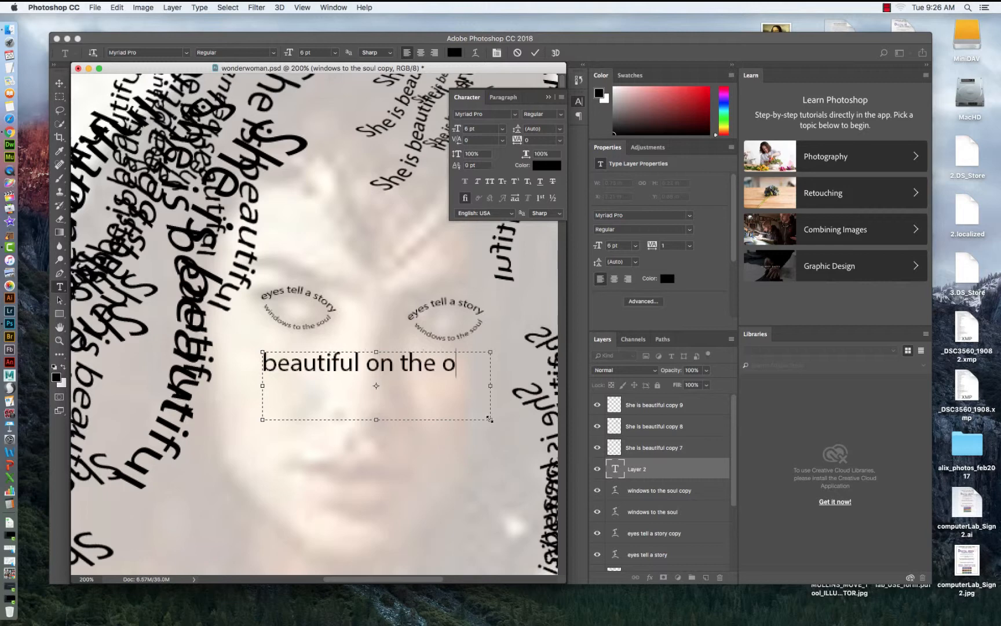
pyautogui.press('BackSpace')
pyautogui.write('inside too')
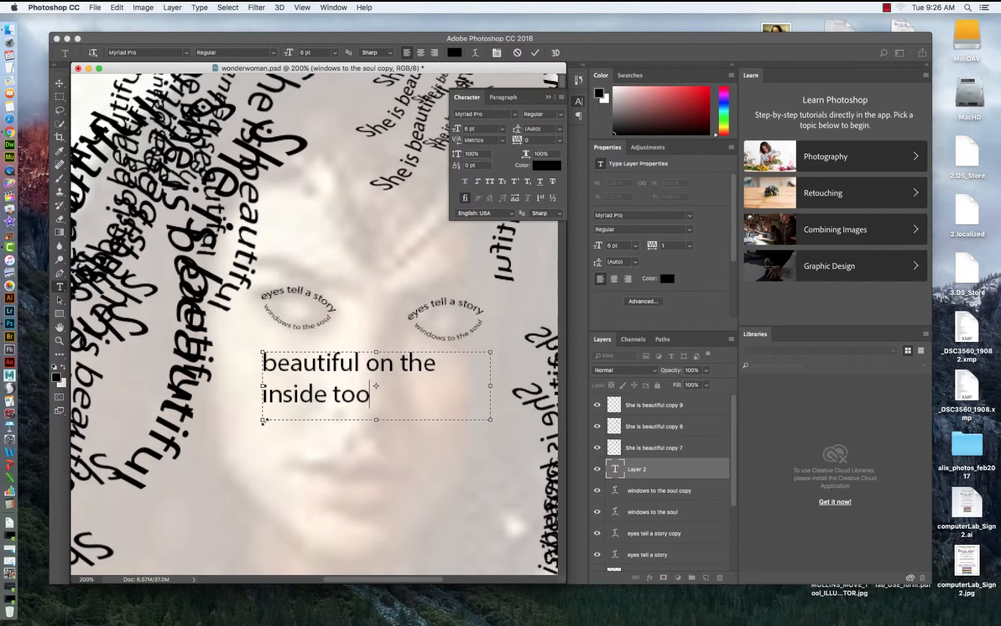
pyautogui.moveTo(262, 419); pyautogui.dragTo(191, 409)
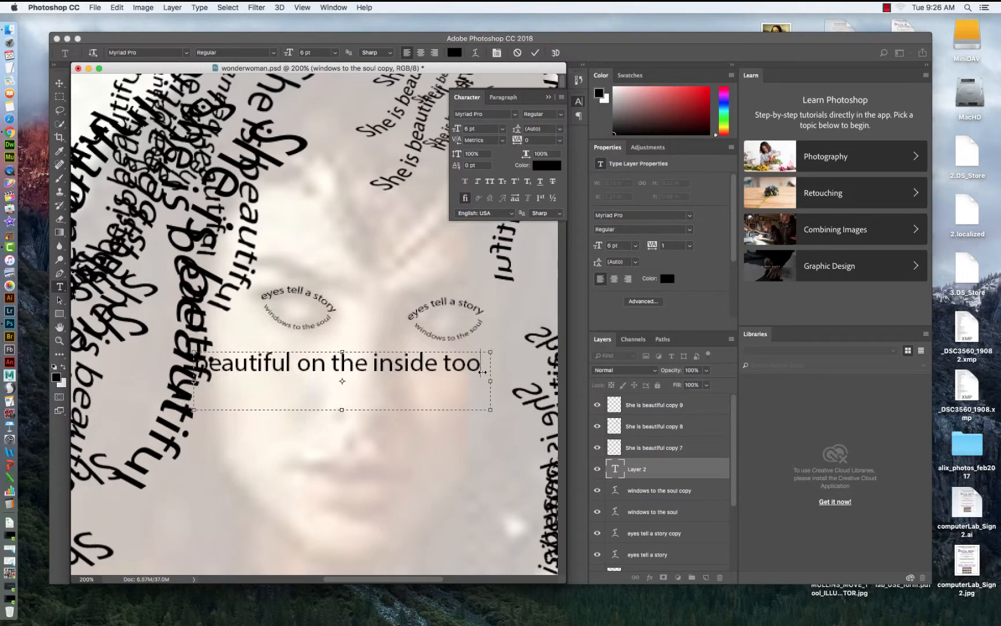
# Set the "beautiful on the inside too" text to 3 pt, shrink its box and commit it.
pyautogui.moveTo(492, 411); pyautogui.dragTo(166, 359)
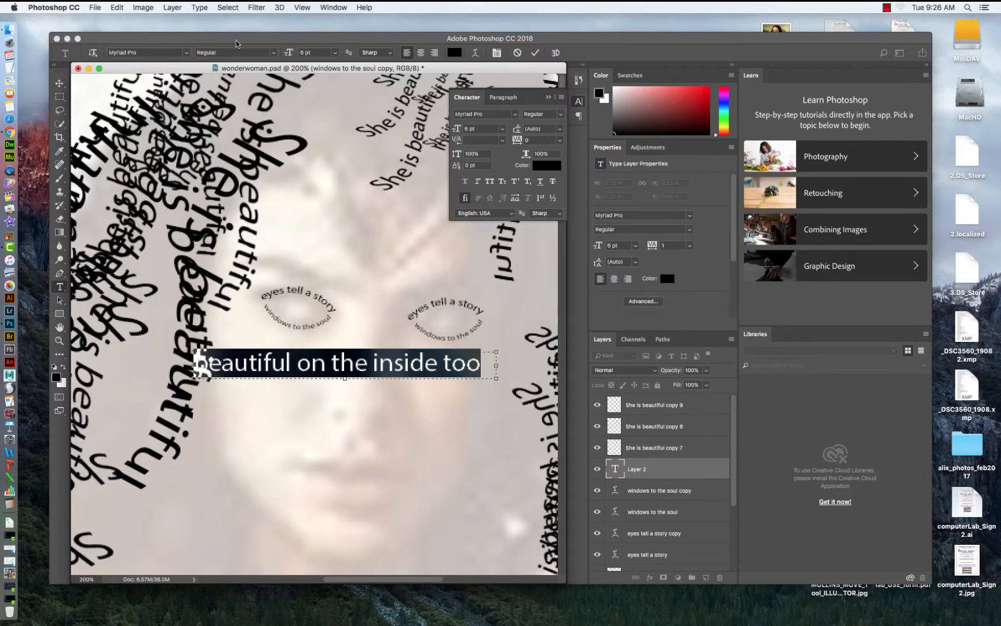
pyautogui.click(336, 53)
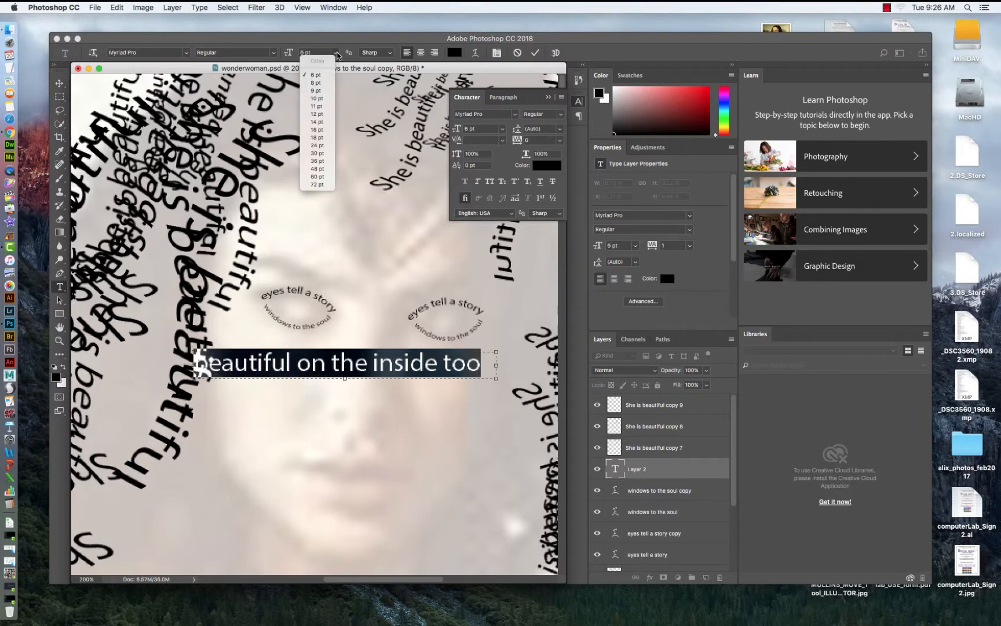
pyautogui.click(313, 73)
pyautogui.click(314, 53)
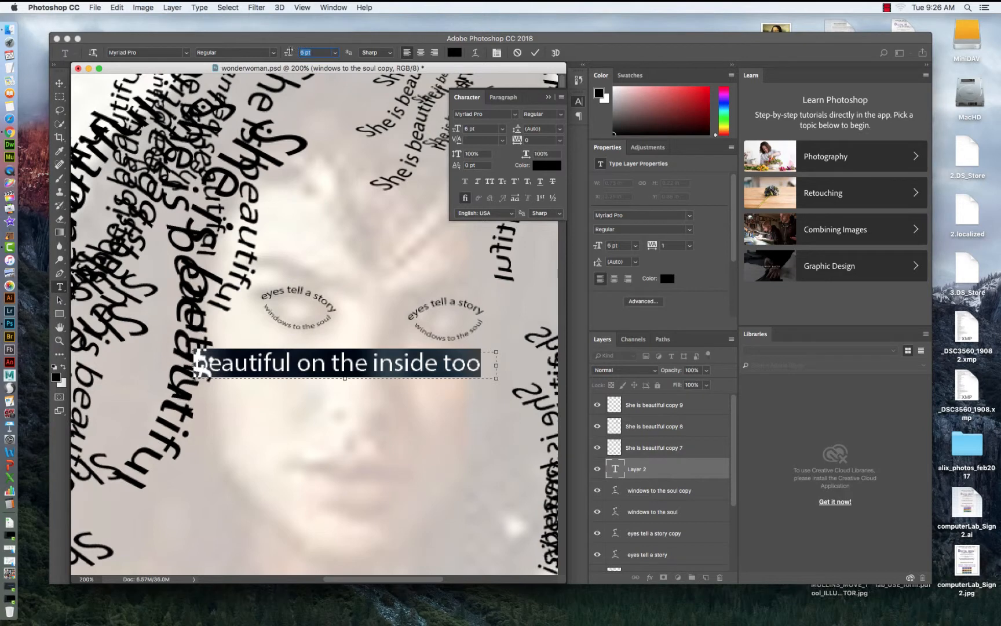
pyautogui.press('Return')
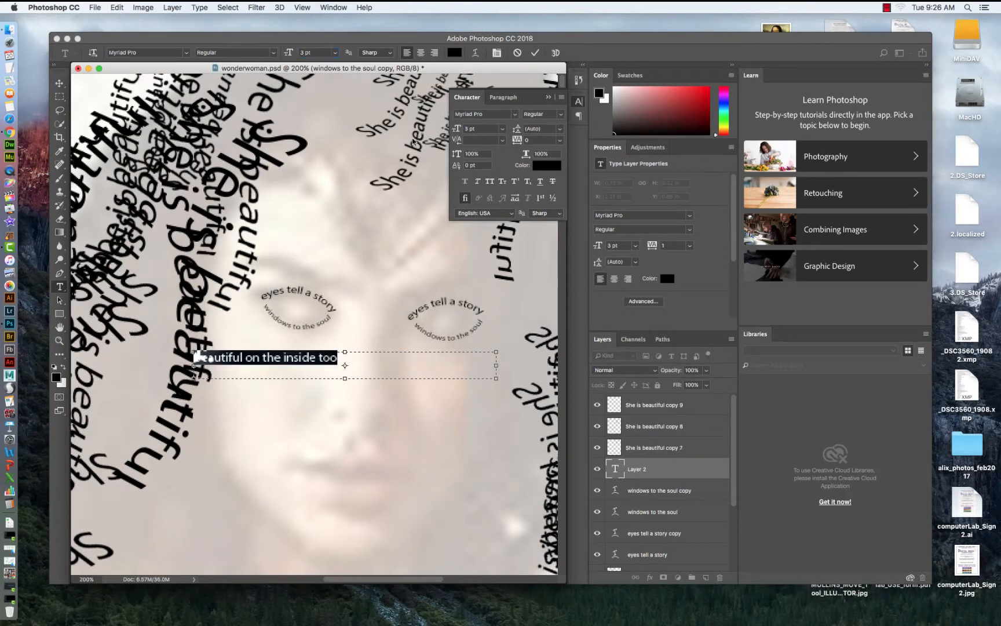
pyautogui.moveTo(497, 381); pyautogui.dragTo(341, 367)
pyautogui.click(59, 83)
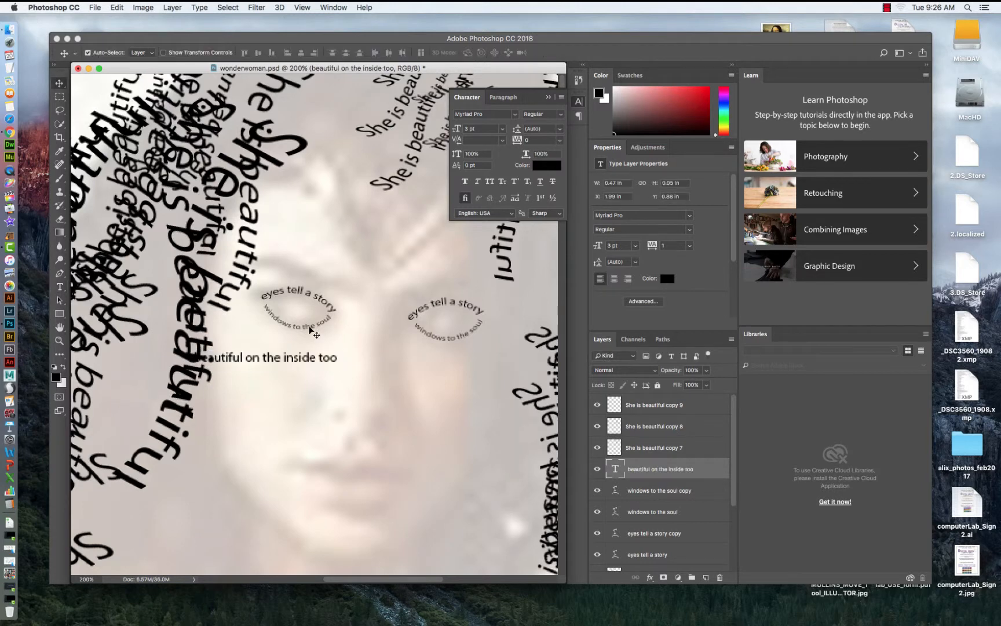
# Rotate the "beautiful on the inside too" text about 90° and place it vertically down the nose between the eyes.
pyautogui.moveTo(270, 364); pyautogui.dragTo(347, 364)
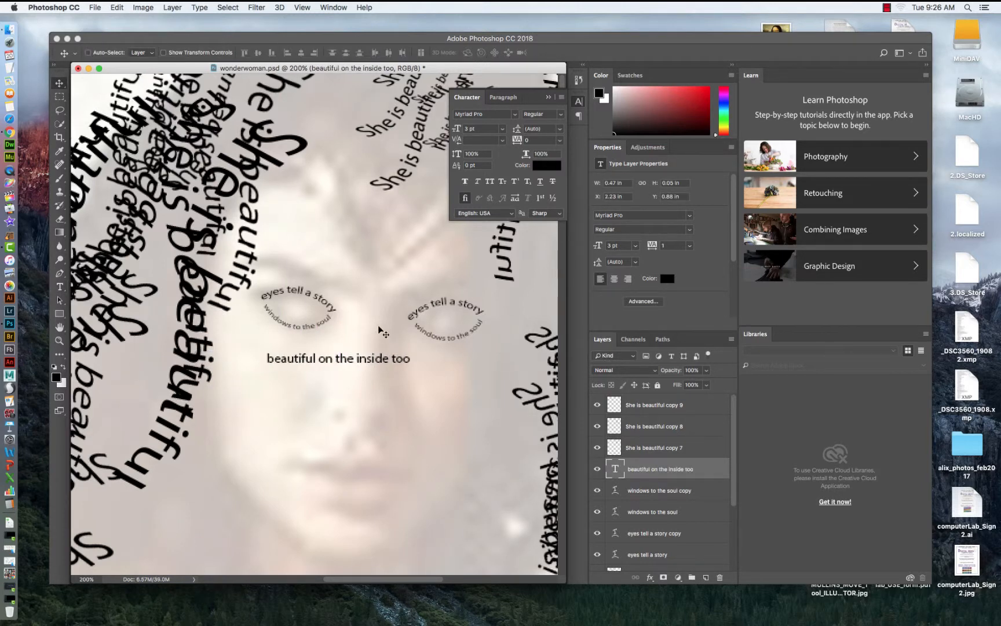
pyautogui.press('super+t')
pyautogui.moveTo(417, 325); pyautogui.dragTo(428, 400)
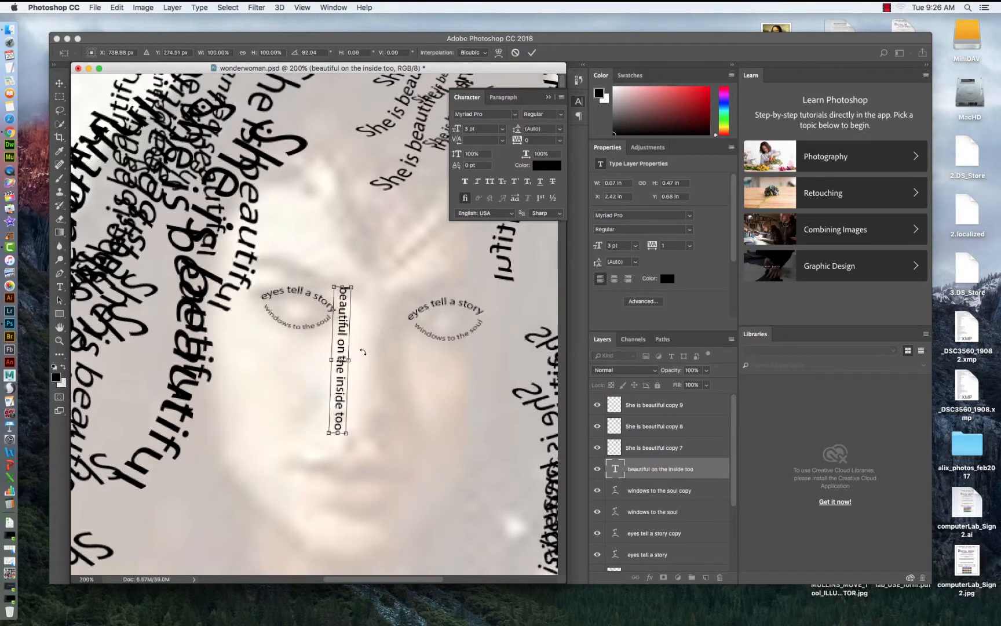
pyautogui.moveTo(343, 333); pyautogui.dragTo(372, 343)
pyautogui.moveTo(376, 443)
pyautogui.mouseDown()
pyautogui.moveTo(386, 418)
pyautogui.moveTo(375, 444)
pyautogui.mouseUp()
pyautogui.press('Return')
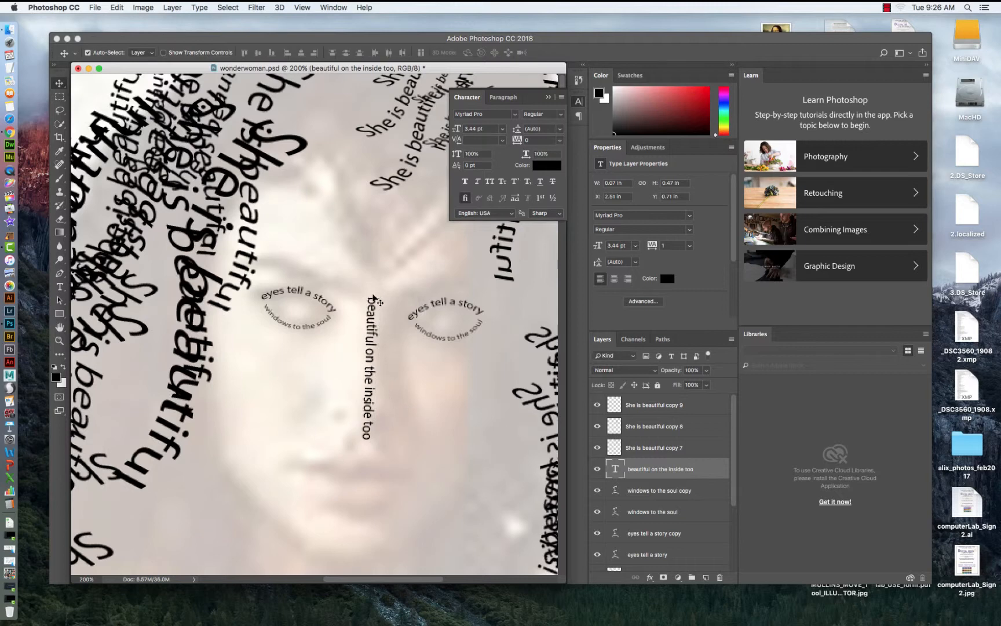
pyautogui.moveTo(373, 312); pyautogui.dragTo(383, 298)
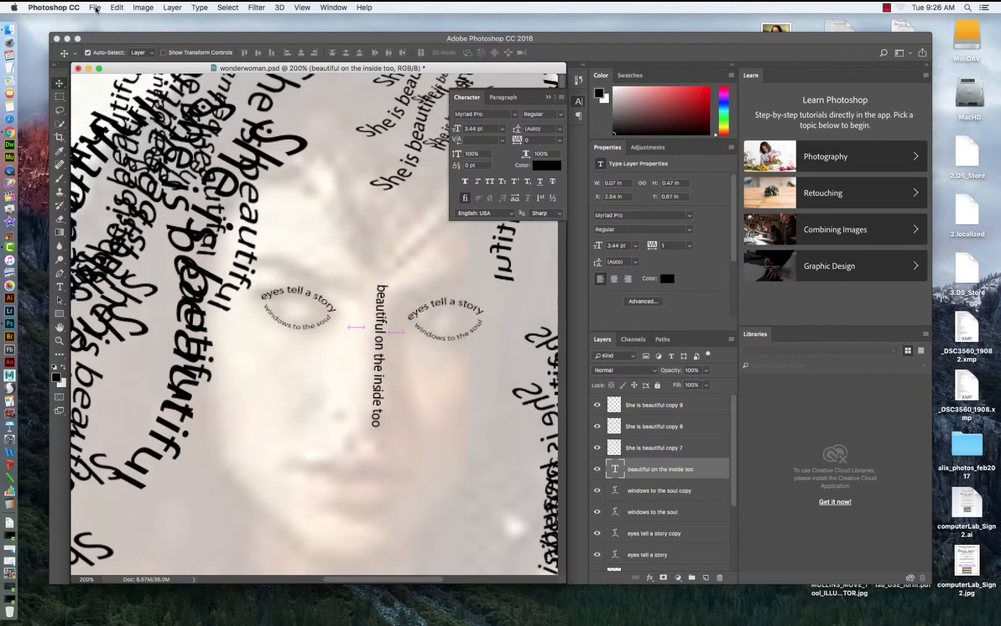
pyautogui.click(59, 286)
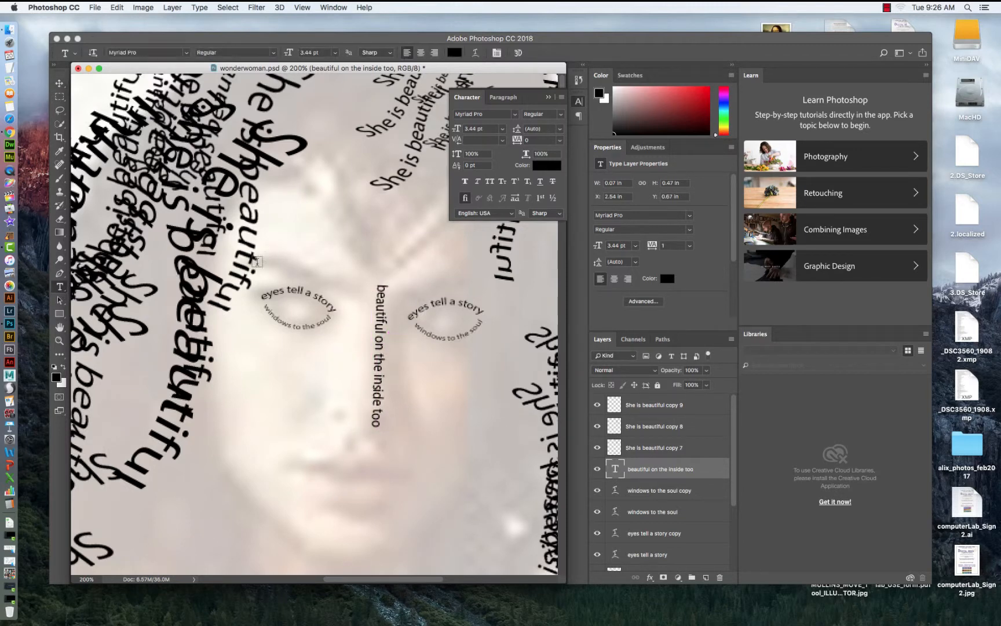
# Warp the "beautiful on the inside too" text with the Flag style, bending it into an S-curve down the nose.
pyautogui.click(379, 286)
pyautogui.moveTo(379, 286); pyautogui.dragTo(378, 428)
pyautogui.click(116, 7)
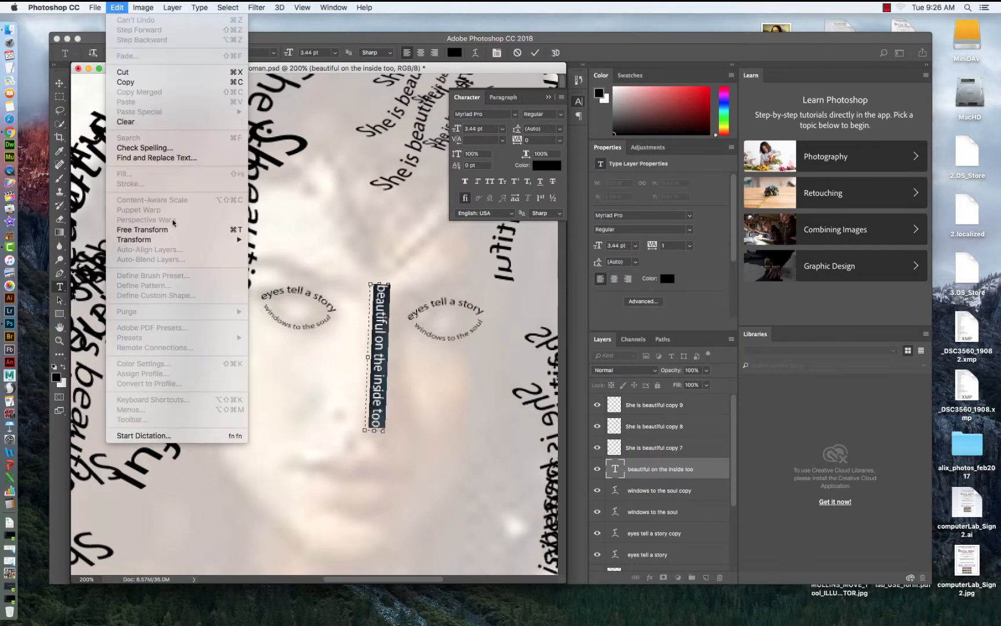
pyautogui.moveTo(174, 239)
pyautogui.click(299, 304)
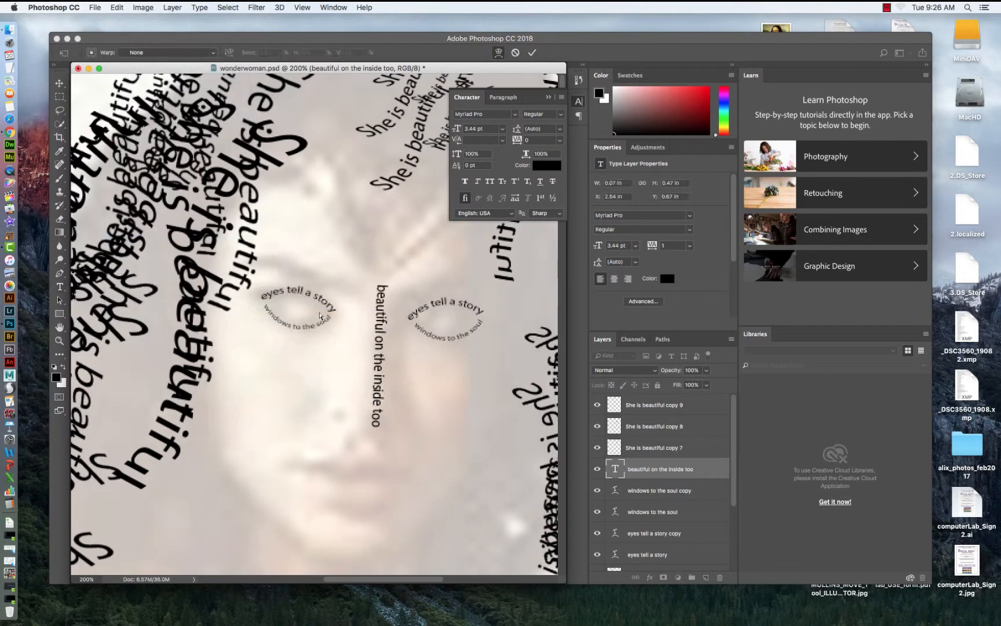
pyautogui.click(209, 54)
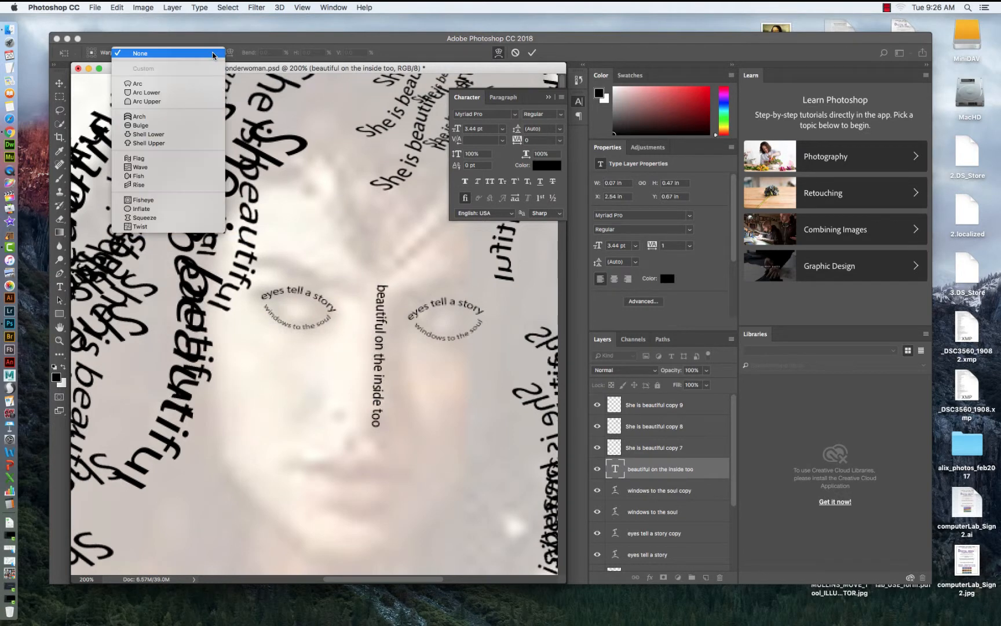
pyautogui.click(142, 175)
pyautogui.moveTo(392, 320); pyautogui.dragTo(383, 322)
pyautogui.moveTo(383, 386); pyautogui.dragTo(384, 360)
pyautogui.click(213, 53)
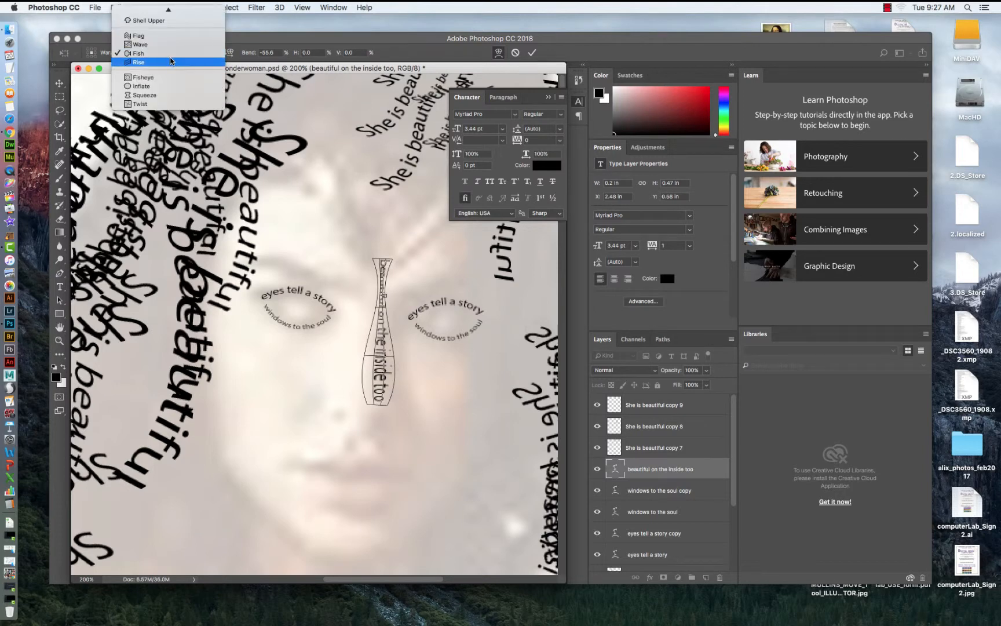
pyautogui.click(152, 36)
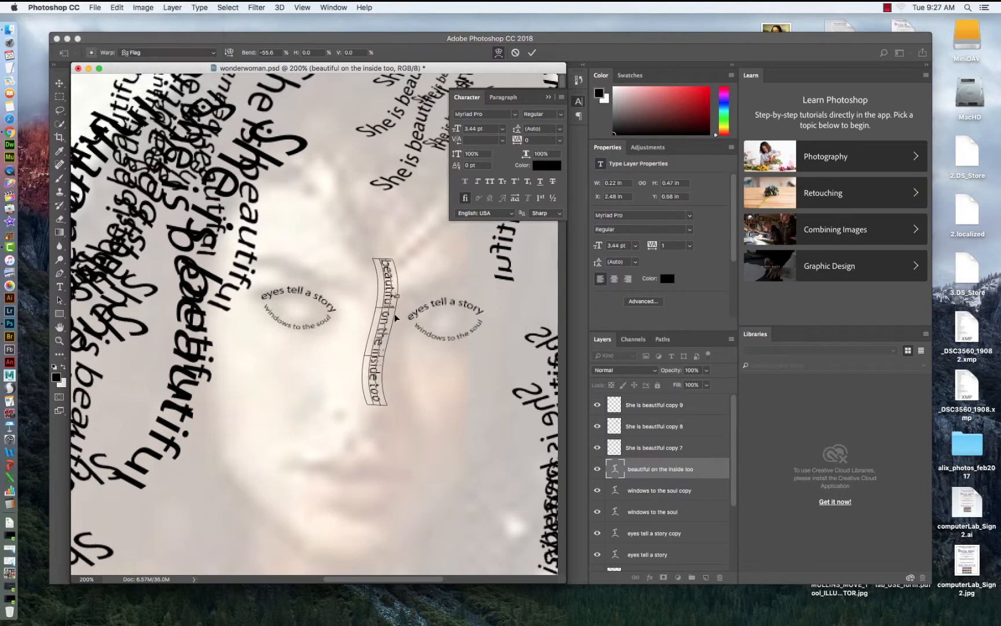
pyautogui.moveTo(395, 296); pyautogui.dragTo(377, 352)
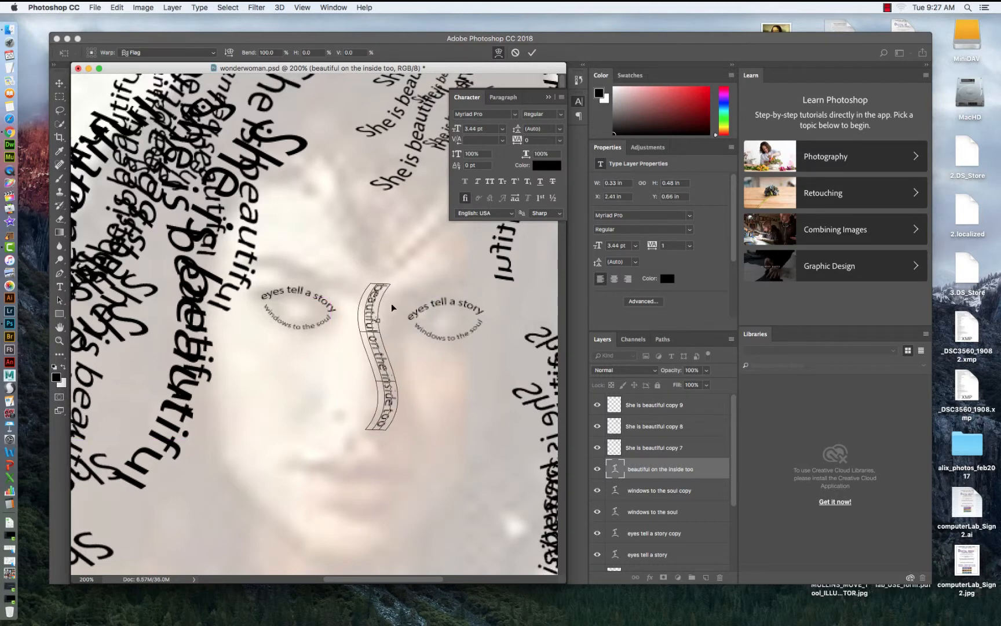
pyautogui.moveTo(387, 282); pyautogui.dragTo(387, 284)
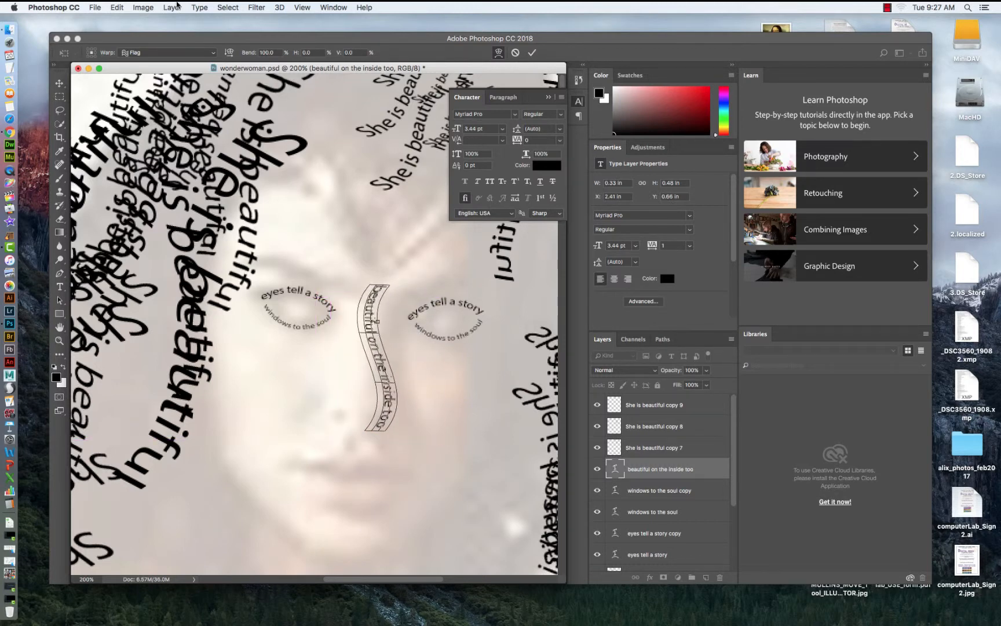
# Scale the warped nose text to about 83% height and nudge it into place between the eyes.
pyautogui.click(117, 8)
pyautogui.moveTo(220, 240)
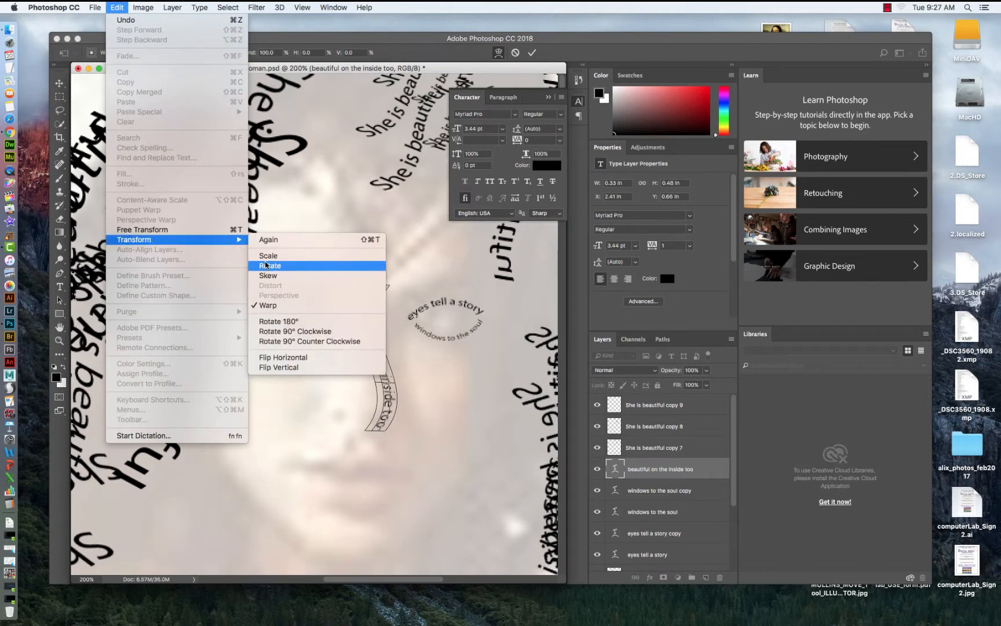
pyautogui.click(340, 256)
pyautogui.moveTo(378, 276); pyautogui.dragTo(379, 322)
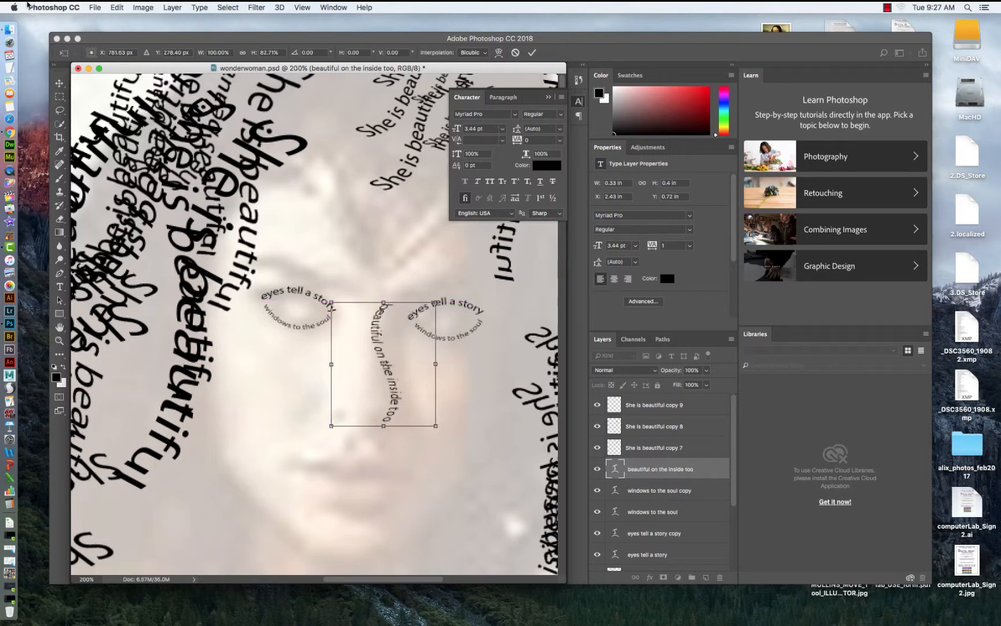
pyautogui.click(59, 81)
pyautogui.click(596, 211)
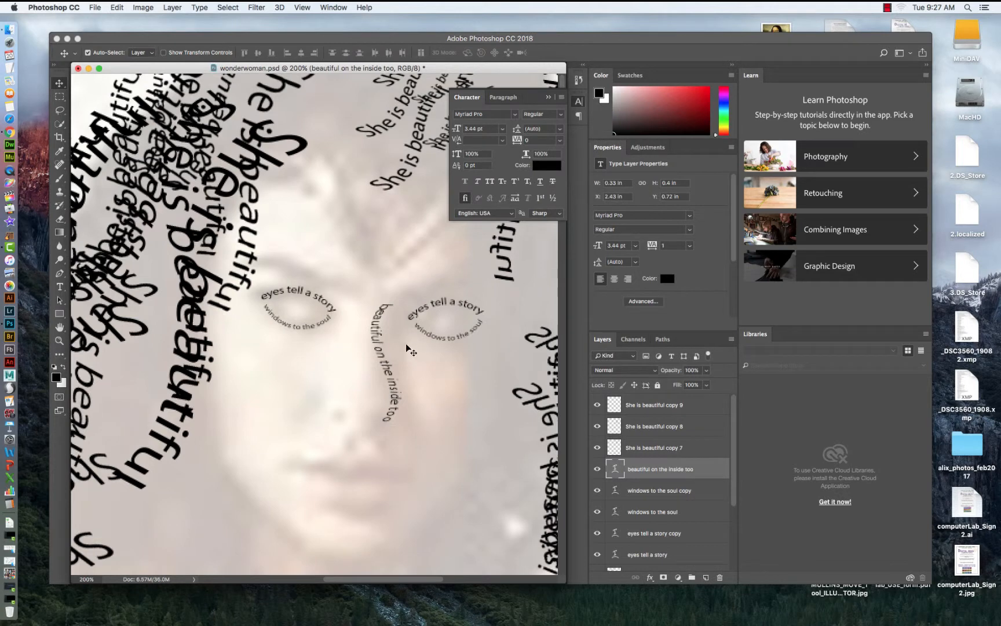
pyautogui.moveTo(377, 344); pyautogui.dragTo(380, 338)
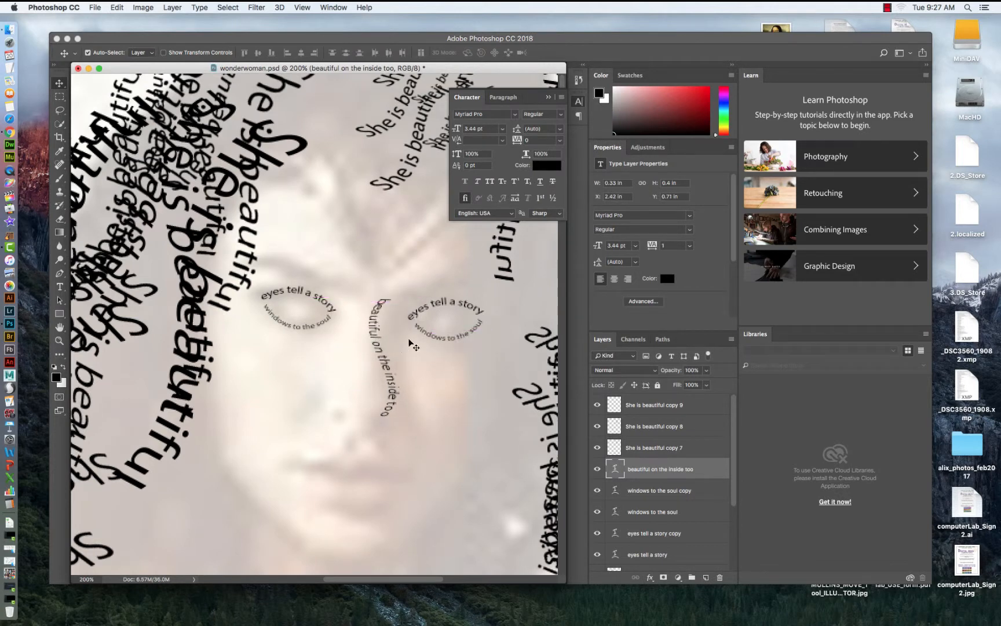
# Create a text box over the mouth, enter "lips that speak truth", resize the box and commit it.
pyautogui.click(60, 286)
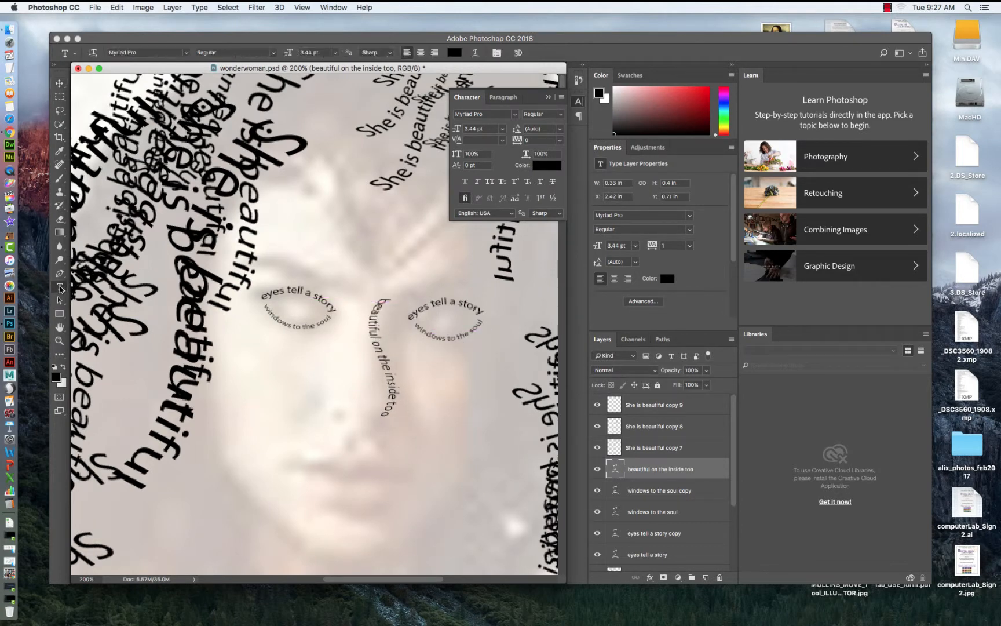
pyautogui.click(110, 286)
pyautogui.moveTo(246, 453); pyautogui.dragTo(446, 495)
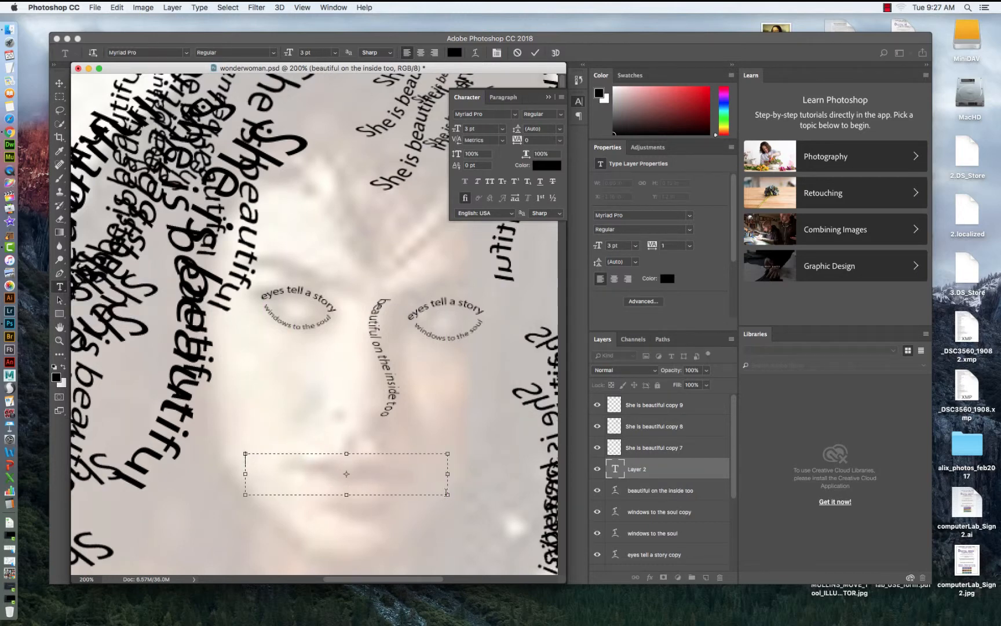
pyautogui.write('lip  that speak truth')
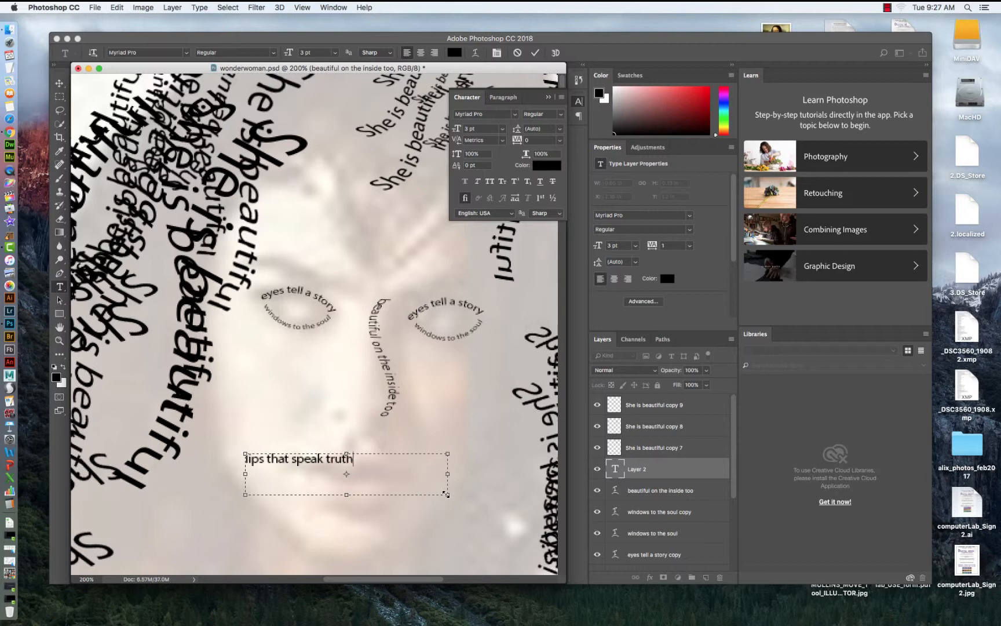
pyautogui.moveTo(446, 494); pyautogui.dragTo(370, 505)
pyautogui.click(59, 83)
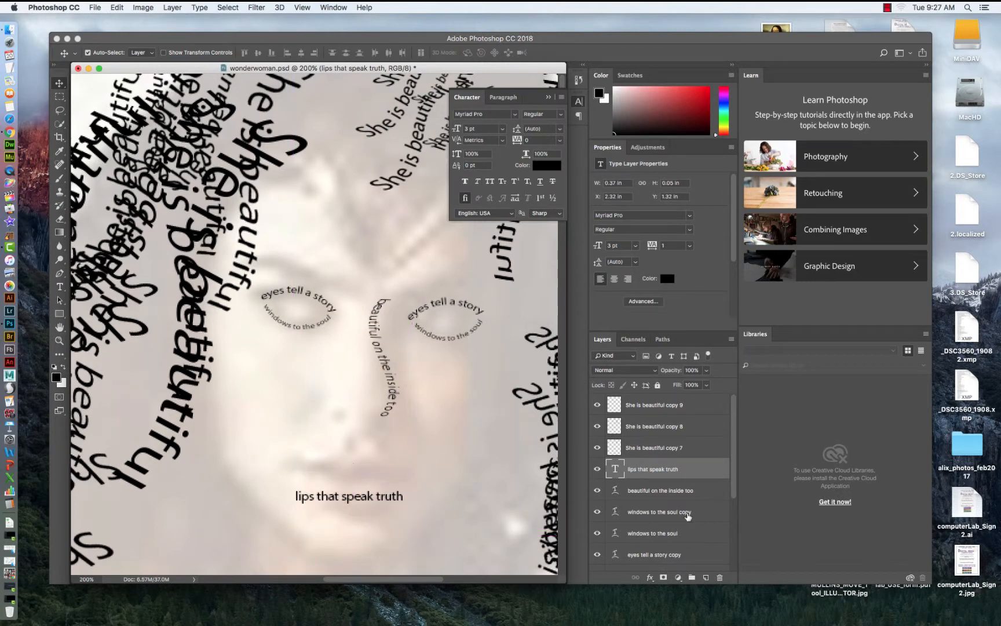
# Raise the photo layer's opacity to 80%.
pyautogui.scroll(-5, 728, 454)
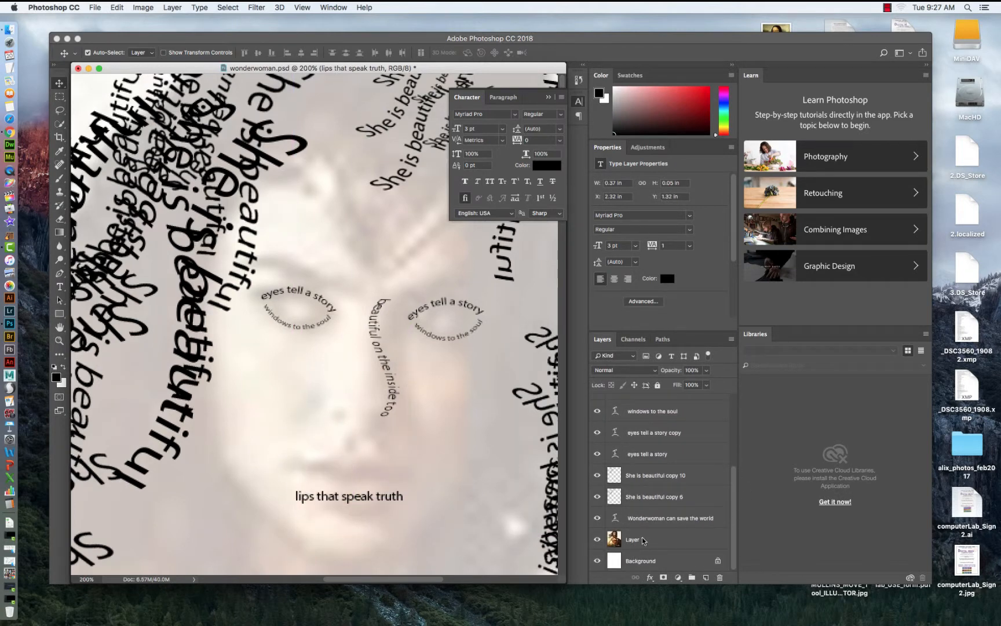
pyautogui.click(642, 536)
pyautogui.click(707, 370)
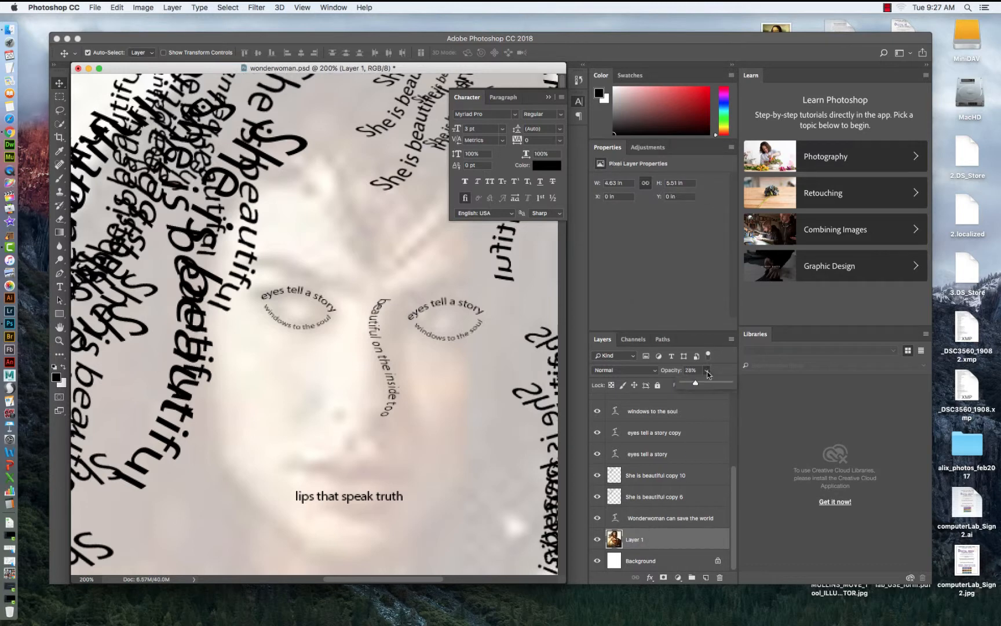
pyautogui.moveTo(708, 387); pyautogui.dragTo(711, 387)
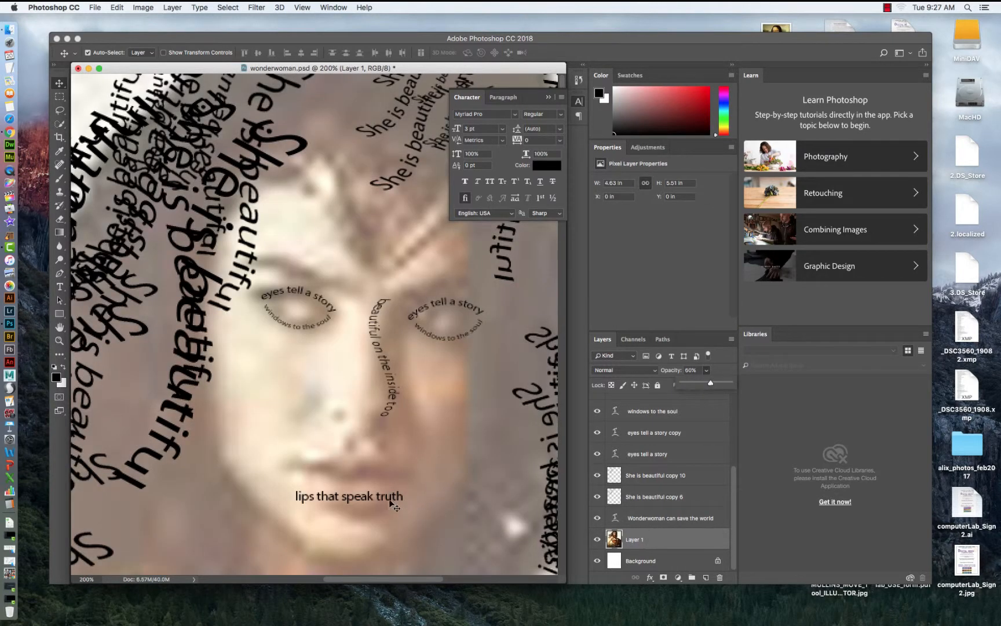
# Warp "lips that speak truth" with the Shell Lower style, bend +15%, horizontal distortion -14% and vertical distortion +11%.
pyautogui.moveTo(360, 498)
pyautogui.mouseDown()
pyautogui.moveTo(358, 433)
pyautogui.moveTo(347, 476)
pyautogui.moveTo(365, 510)
pyautogui.moveTo(363, 499)
pyautogui.mouseUp()
pyautogui.click(59, 287)
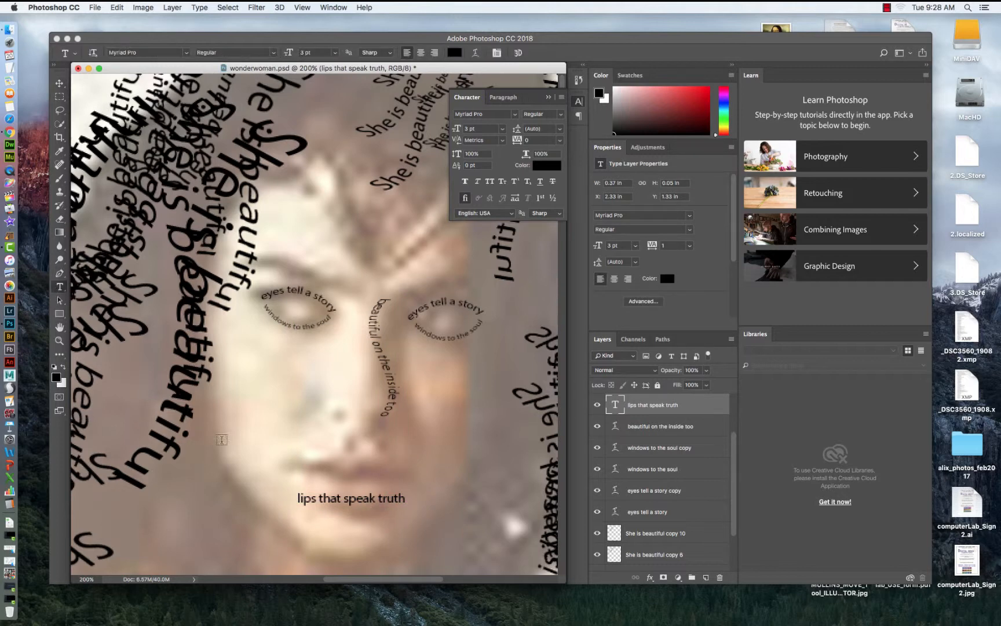
pyautogui.moveTo(297, 496); pyautogui.dragTo(411, 498)
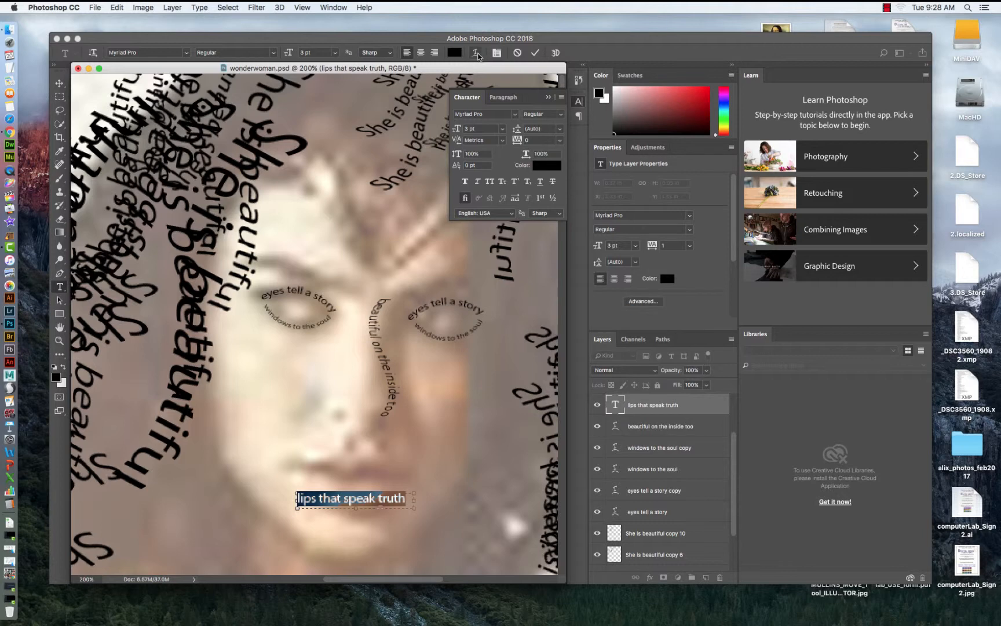
pyautogui.click(476, 53)
pyautogui.click(533, 262)
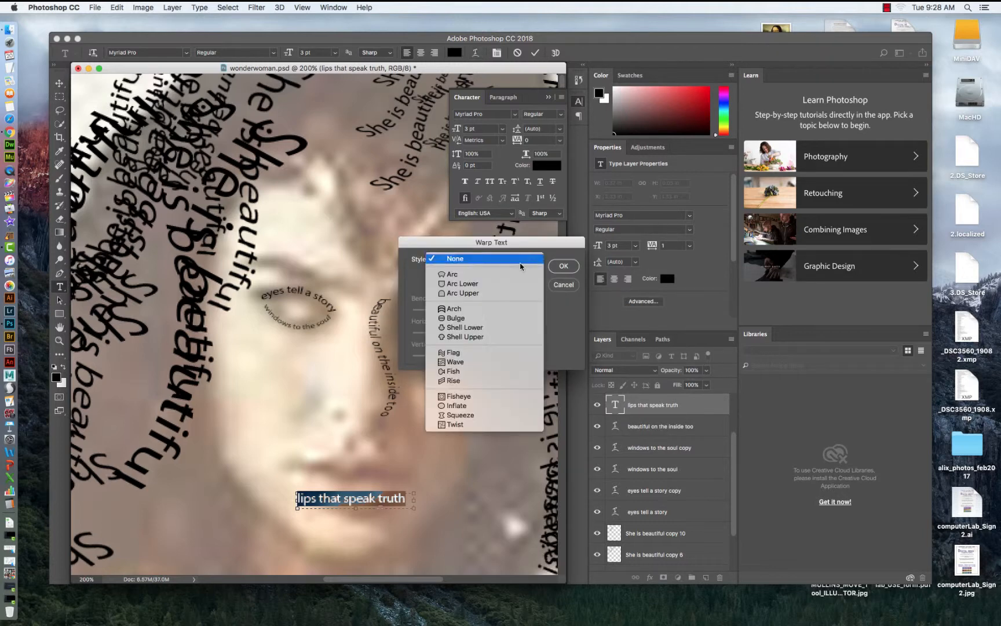
pyautogui.click(453, 352)
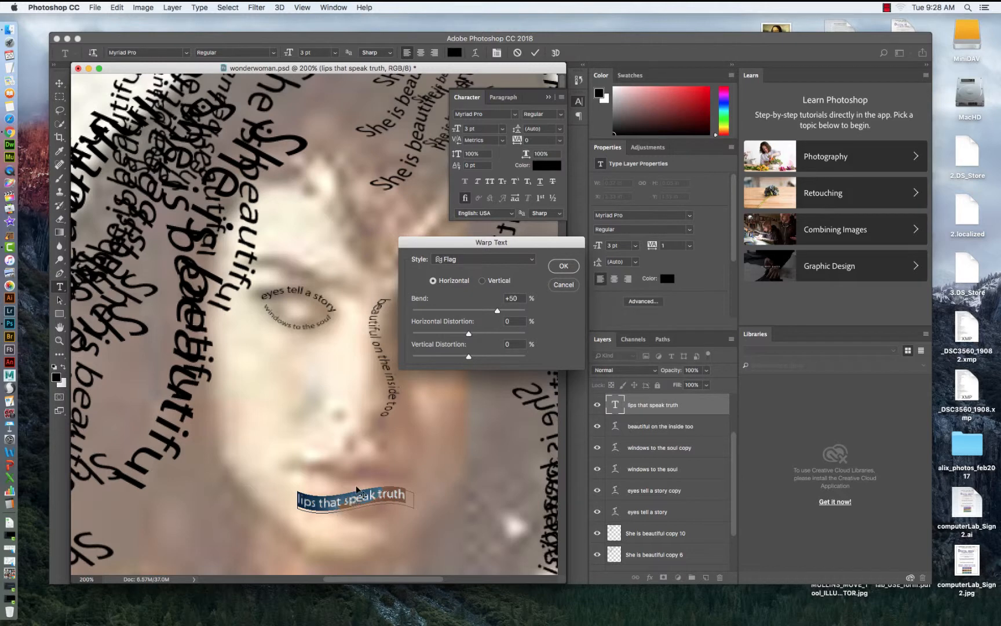
pyautogui.moveTo(489, 312); pyautogui.dragTo(475, 358)
pyautogui.click(529, 260)
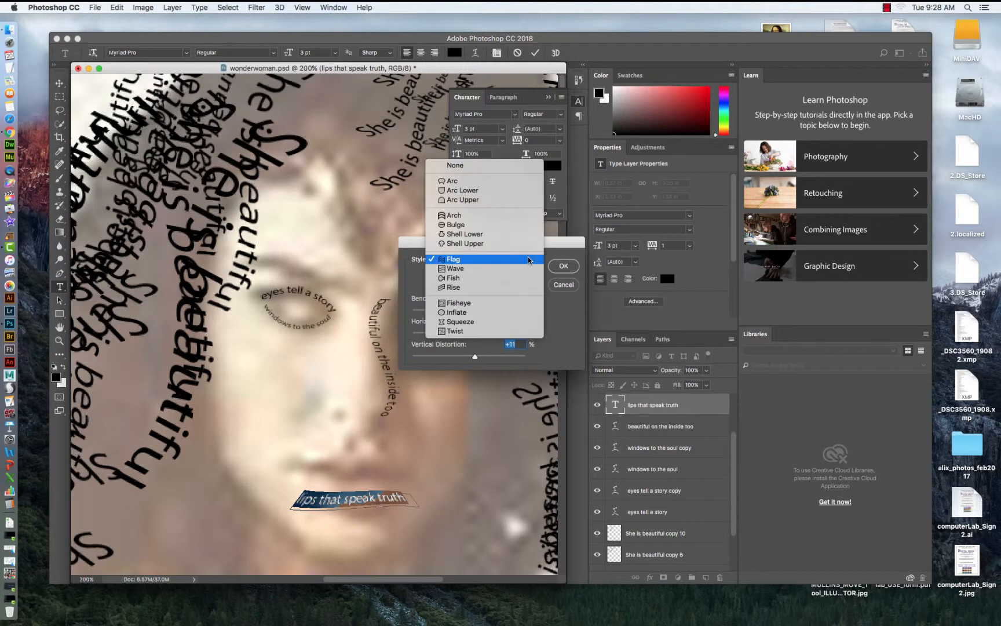
pyautogui.click(457, 234)
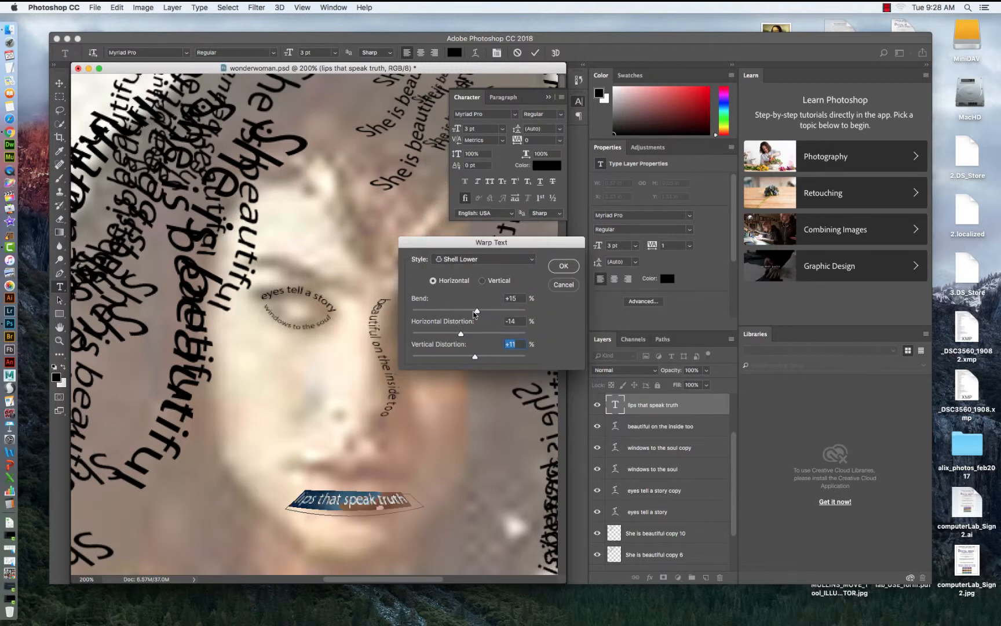
pyautogui.moveTo(476, 313); pyautogui.dragTo(461, 334)
pyautogui.click(564, 267)
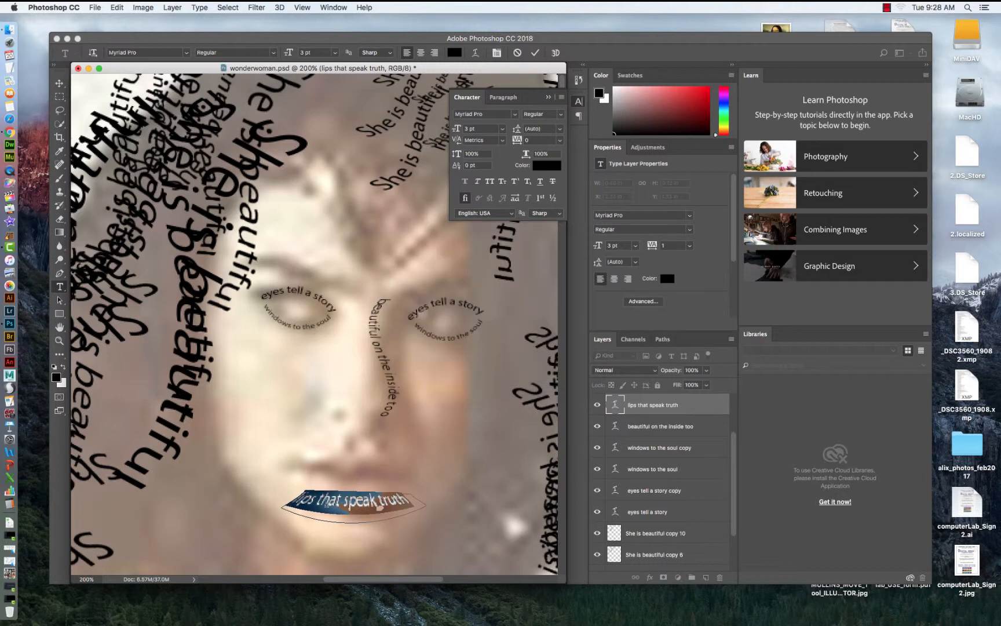
# Move the warped lips text up onto the mouth and scale it down smaller.
pyautogui.press('super+Return')
pyautogui.click(59, 83)
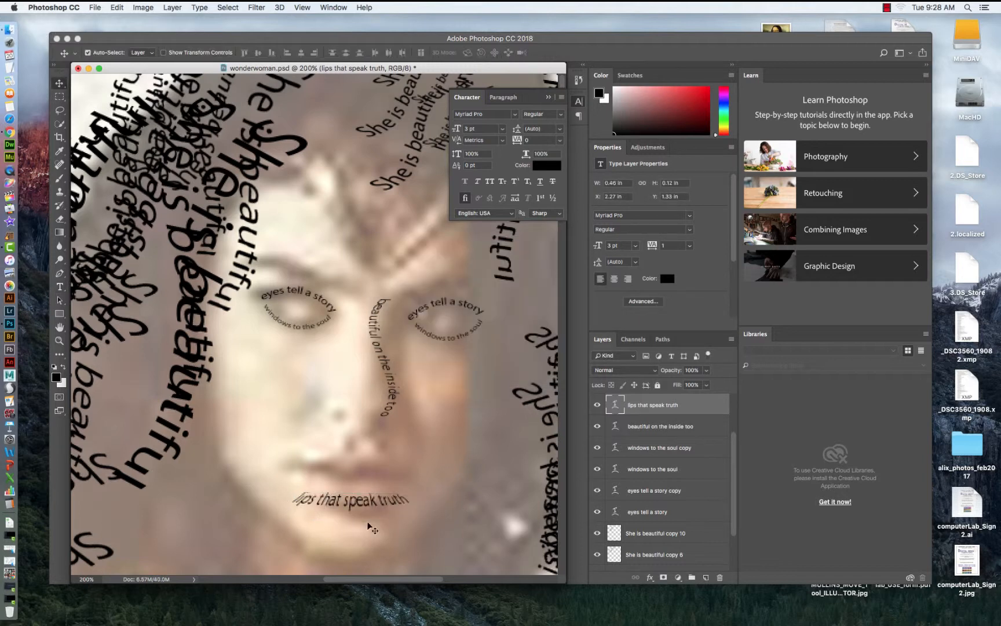
pyautogui.moveTo(354, 506); pyautogui.dragTo(359, 475)
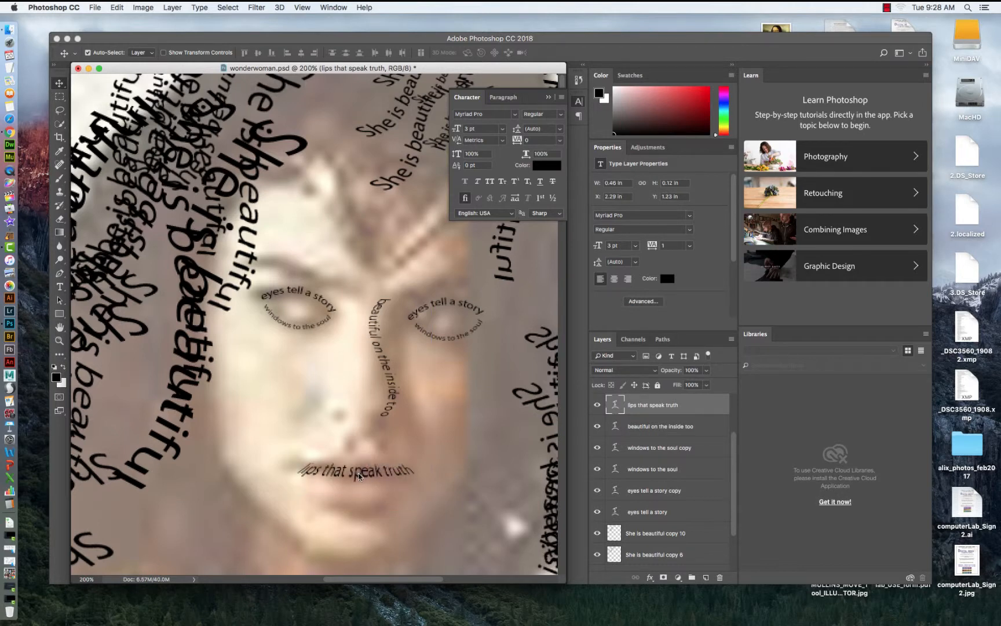
pyautogui.press('super+t')
pyautogui.moveTo(428, 459); pyautogui.dragTo(376, 486)
pyautogui.press('Return')
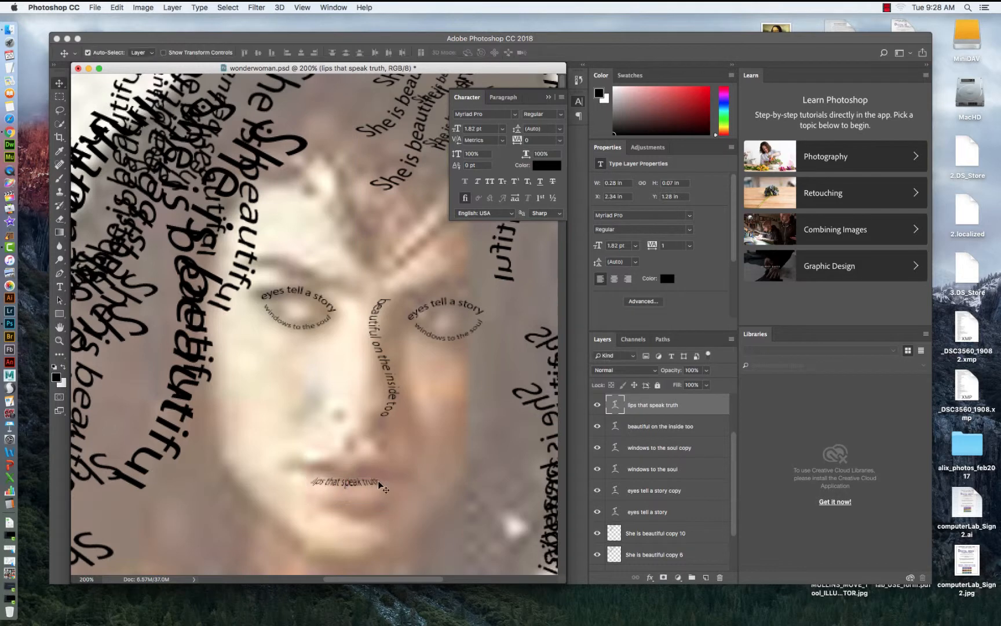
# Create a new text box across the cheeks and enter "lips speak truth".
pyautogui.click(59, 287)
pyautogui.moveTo(258, 373); pyautogui.dragTo(430, 432)
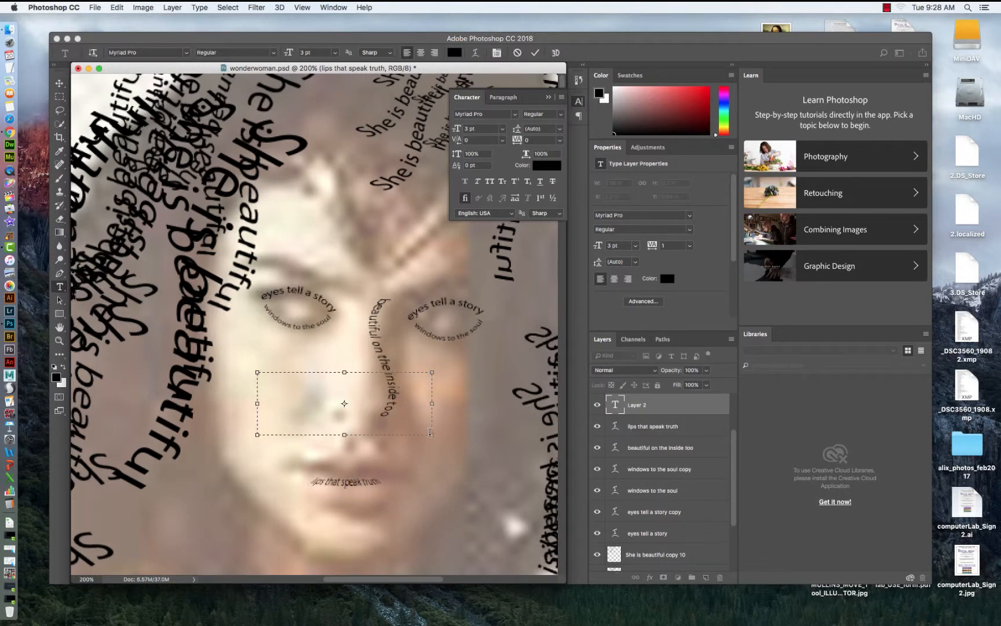
pyautogui.write('lips speak truth')
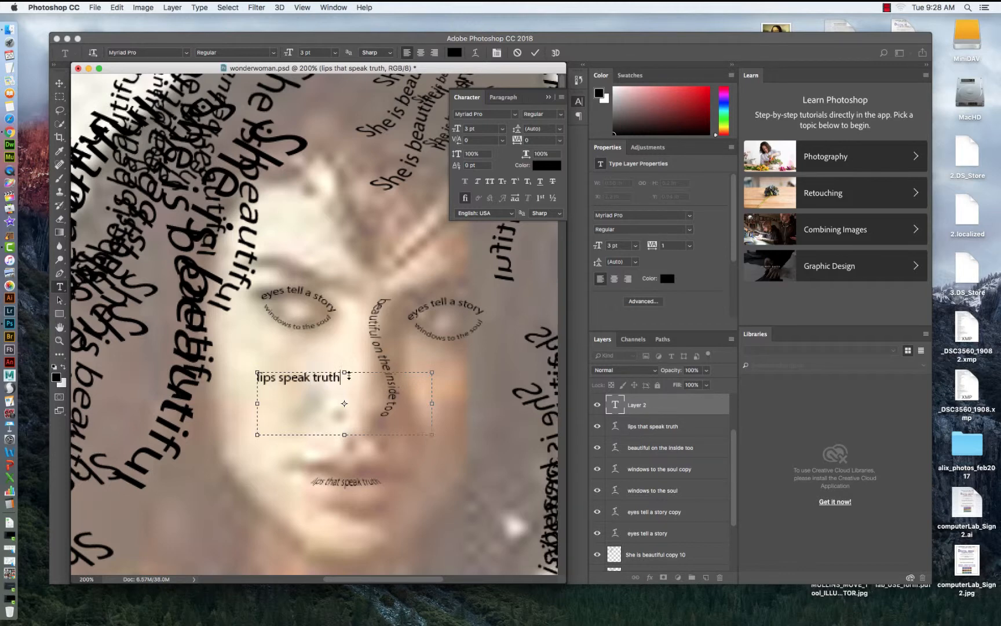
# Set the "lips speak truth" text to 11 pt, widen its text box and commit it.
pyautogui.moveTo(348, 376); pyautogui.dragTo(216, 373)
pyautogui.click(335, 53)
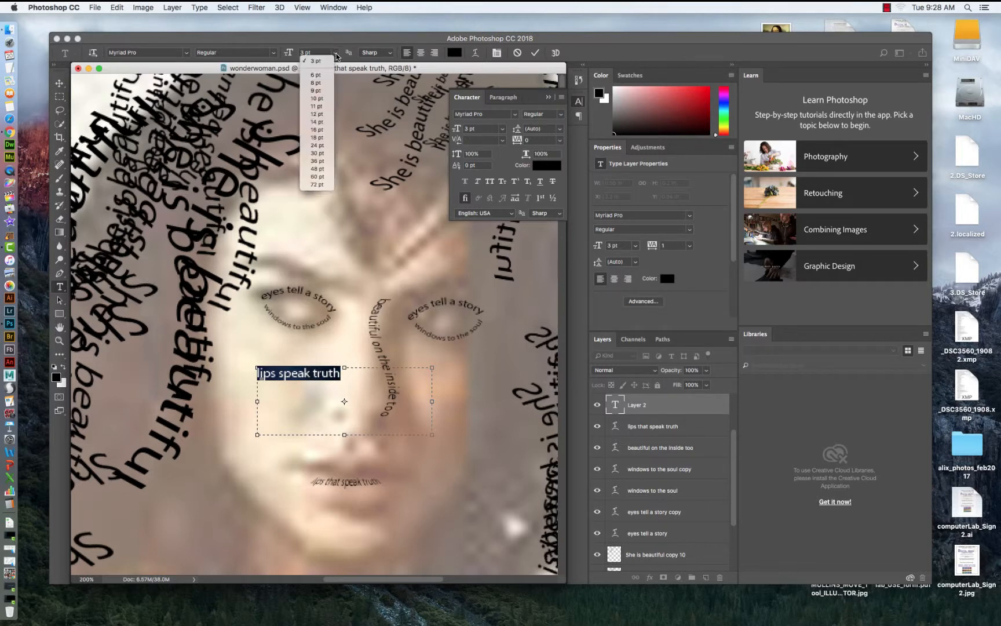
pyautogui.click(317, 122)
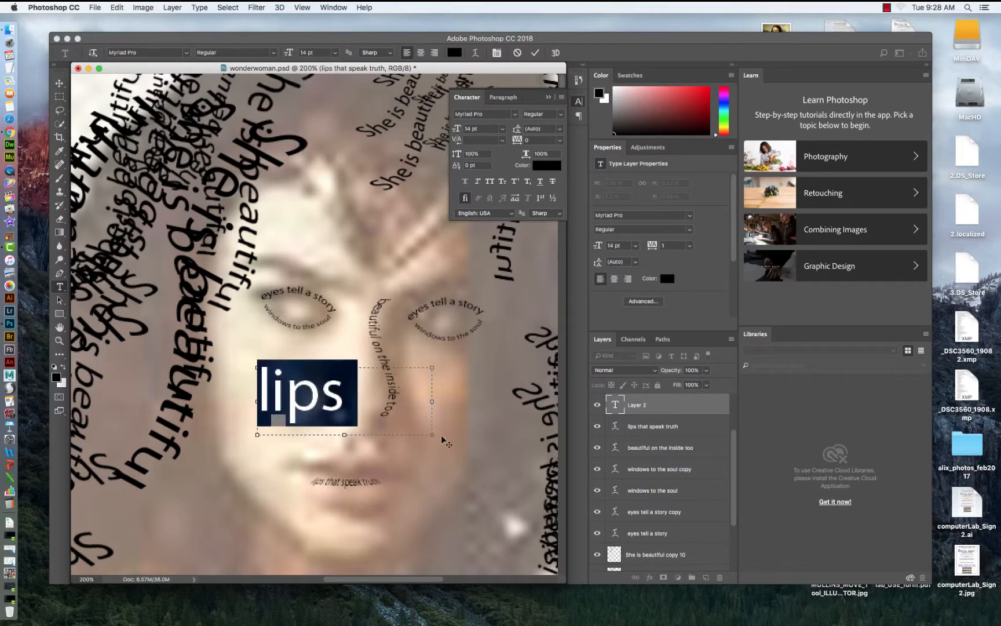
pyautogui.moveTo(432, 435); pyautogui.dragTo(550, 475)
pyautogui.moveTo(257, 476); pyautogui.dragTo(160, 478)
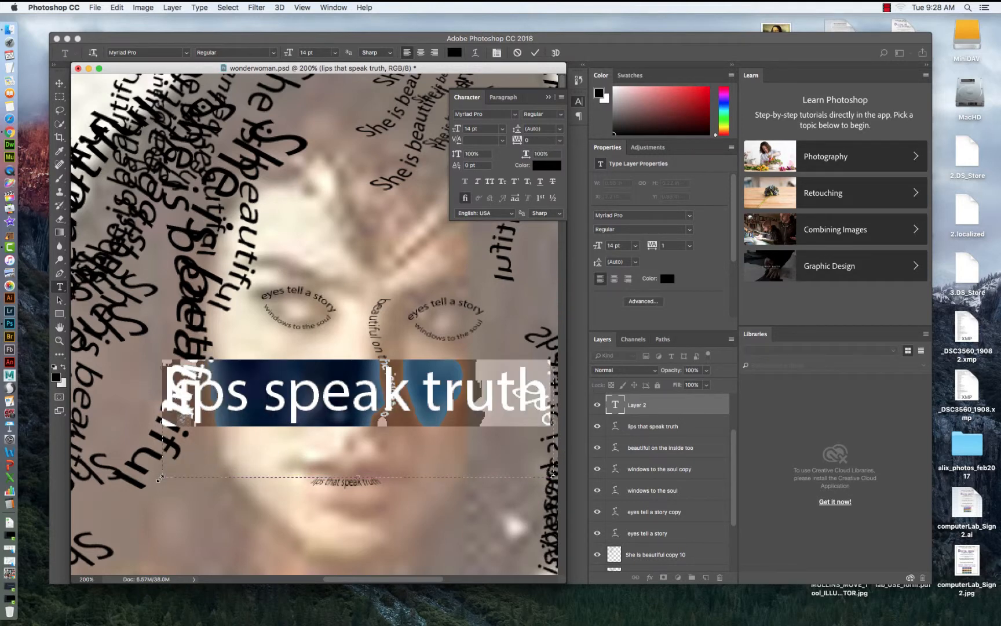
pyautogui.click(335, 52)
pyautogui.click(317, 105)
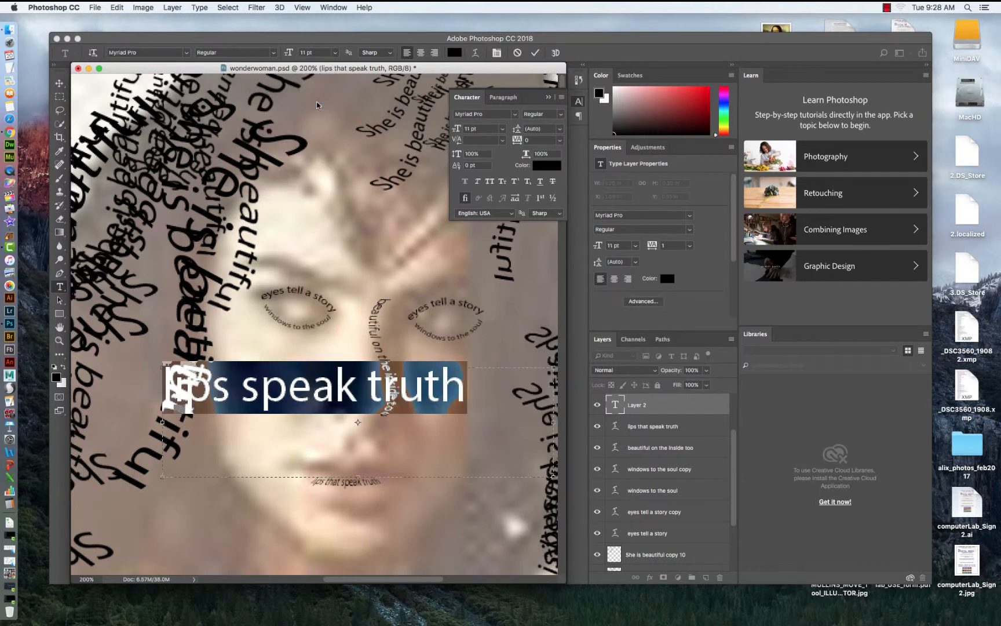
pyautogui.moveTo(551, 475); pyautogui.dragTo(491, 430)
pyautogui.click(60, 84)
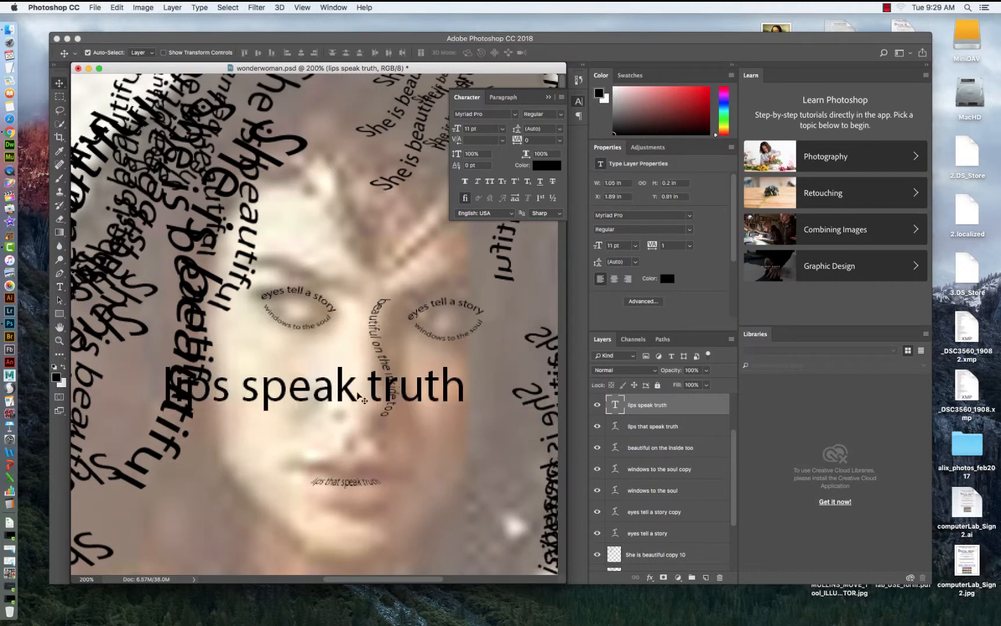
# Move the "lips speak truth" text lower on the face and merge it with a new empty layer to rasterize it.
pyautogui.moveTo(346, 398); pyautogui.dragTo(398, 450)
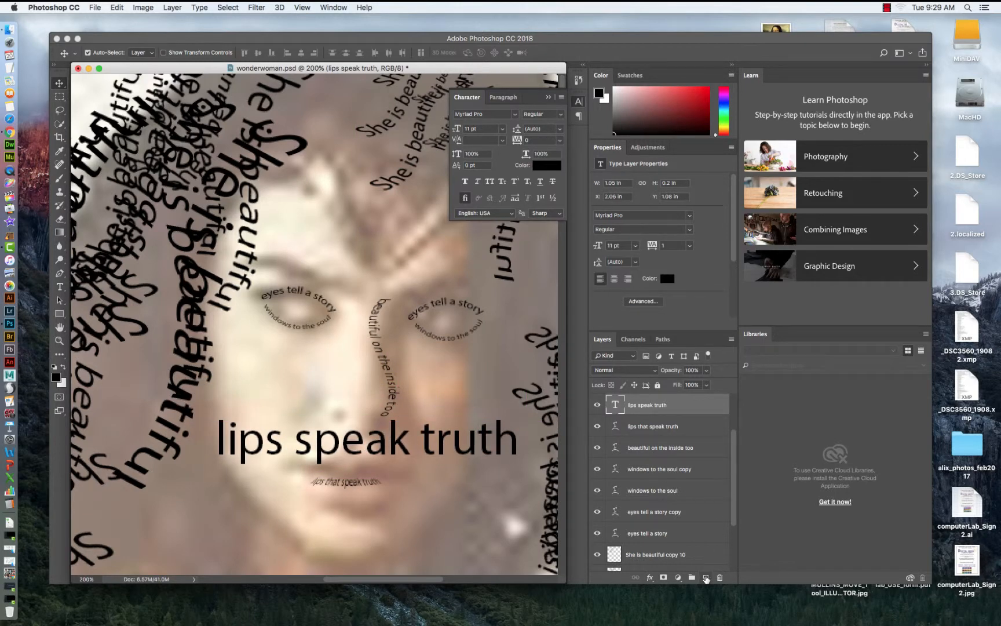
pyautogui.click(706, 578)
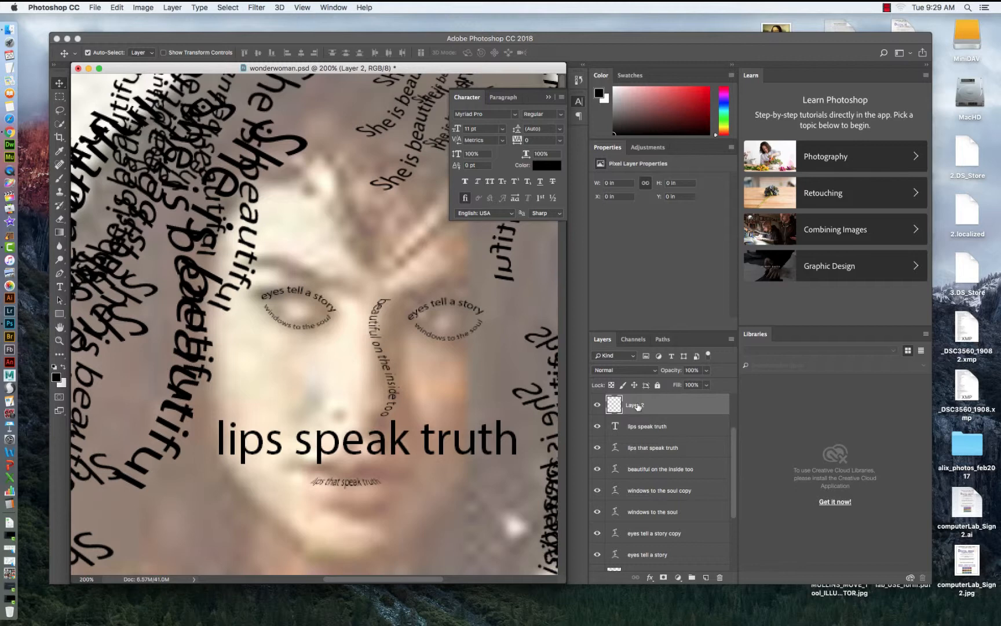
pyautogui.keyDown('shift'); pyautogui.click(641, 427); pyautogui.keyUp('shift')
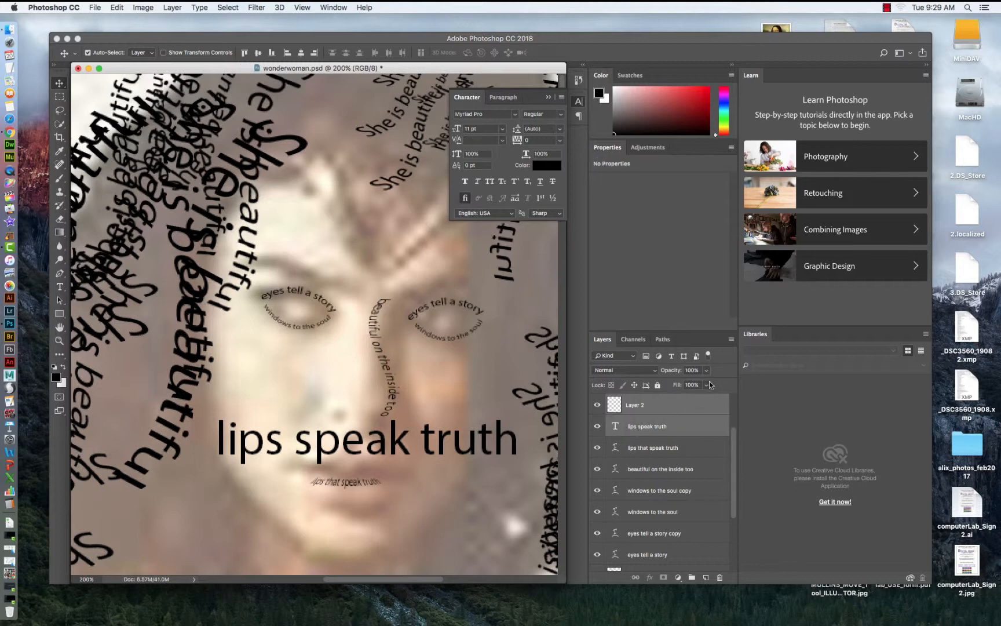
pyautogui.click(731, 341)
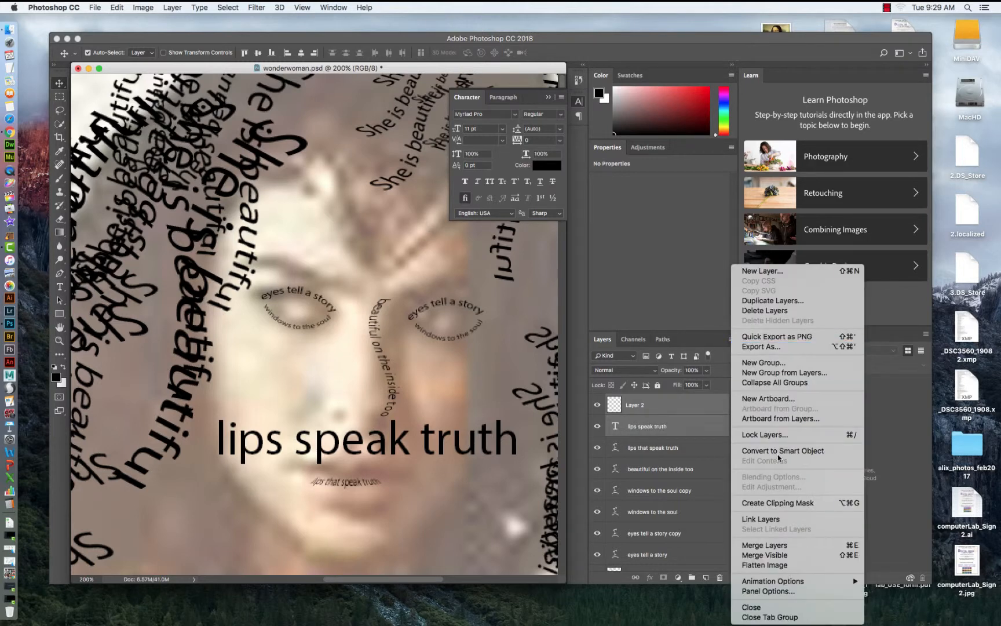
pyautogui.click(759, 546)
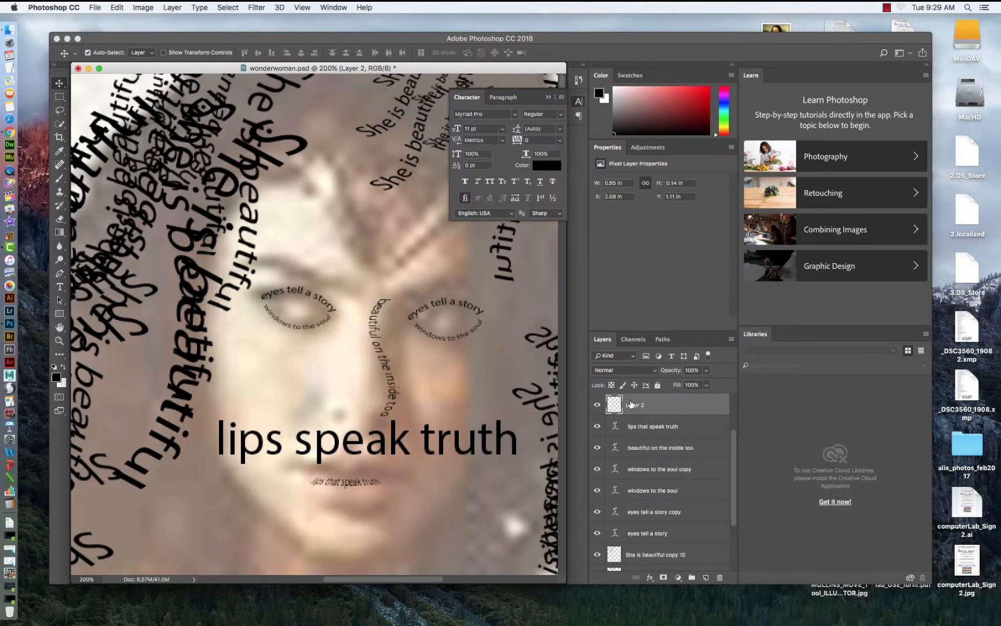
pyautogui.click(598, 405)
pyautogui.click(598, 406)
pyautogui.click(597, 405)
pyautogui.click(598, 405)
# Warp the rasterized "lips speak truth" layer into a curved, lip-like shape by pulling its warp handles, and apply it.
pyautogui.click(118, 8)
pyautogui.moveTo(190, 240)
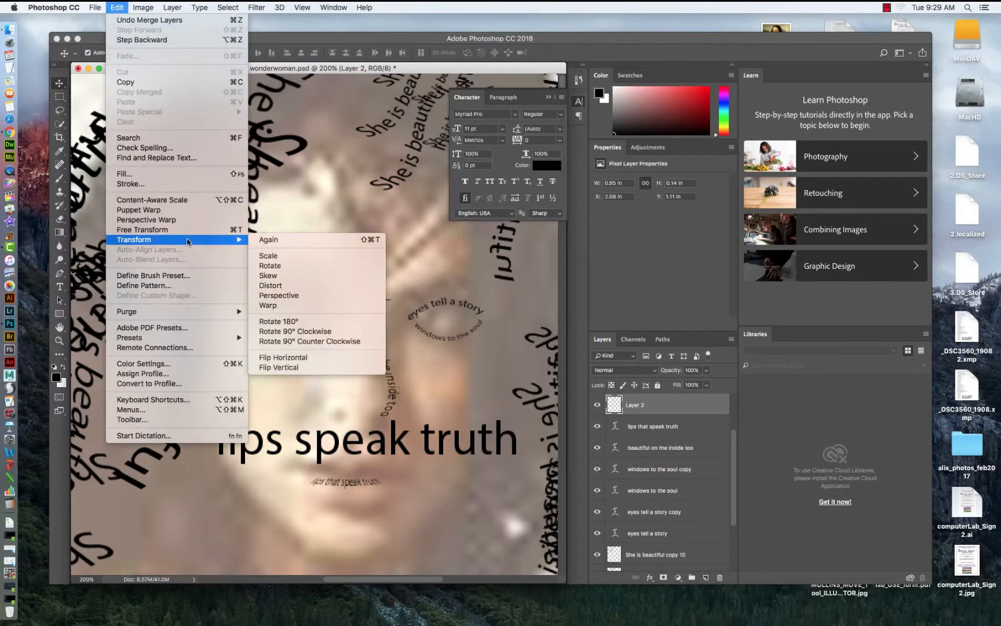
pyautogui.click(267, 306)
pyautogui.moveTo(417, 421); pyautogui.dragTo(408, 399)
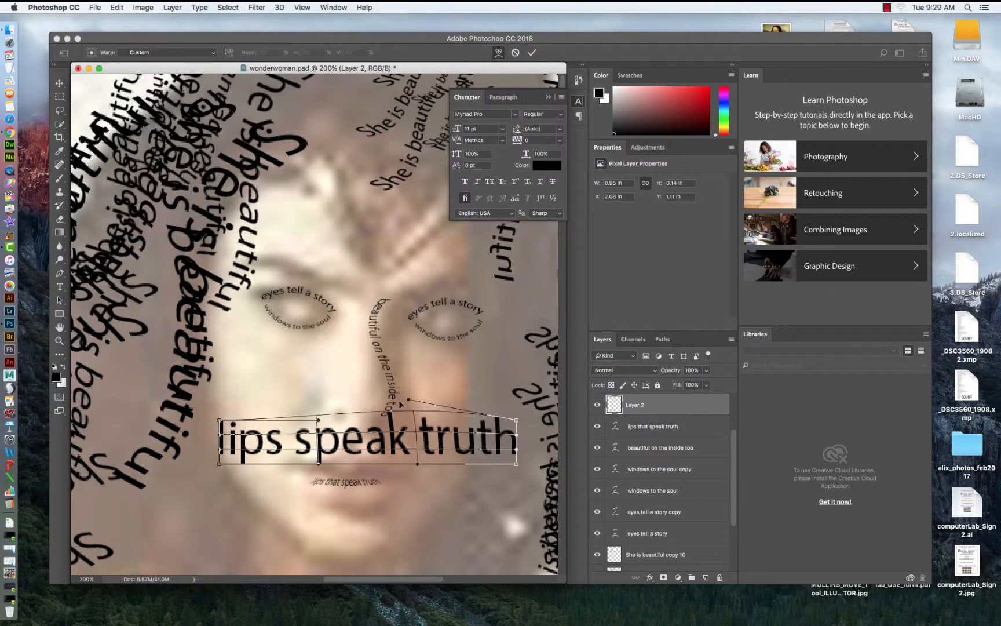
pyautogui.moveTo(319, 420)
pyautogui.mouseDown()
pyautogui.moveTo(329, 392)
pyautogui.moveTo(334, 432)
pyautogui.mouseUp()
pyautogui.moveTo(221, 422); pyautogui.dragTo(225, 426)
pyautogui.moveTo(320, 462); pyautogui.dragTo(339, 463)
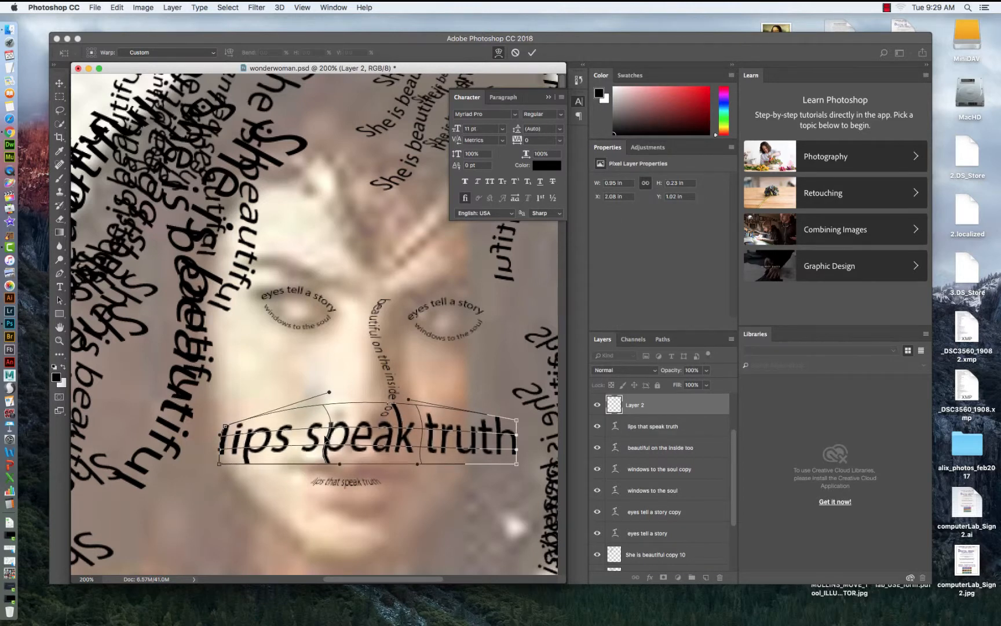
pyautogui.moveTo(225, 452); pyautogui.dragTo(264, 443)
pyautogui.moveTo(518, 467); pyautogui.dragTo(516, 449)
pyautogui.moveTo(407, 399); pyautogui.dragTo(405, 393)
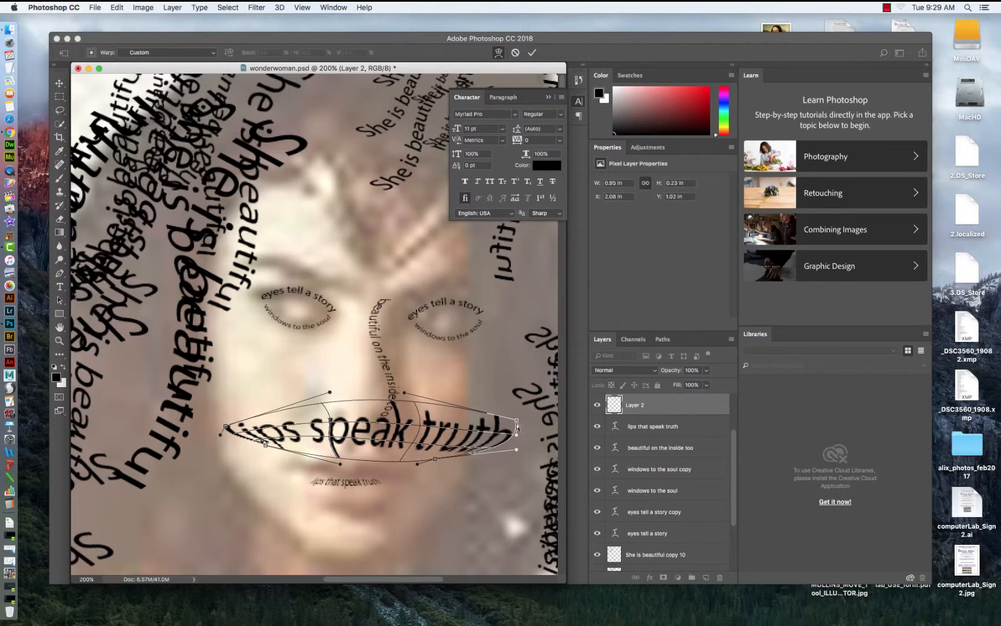
pyautogui.moveTo(516, 422); pyautogui.dragTo(411, 455)
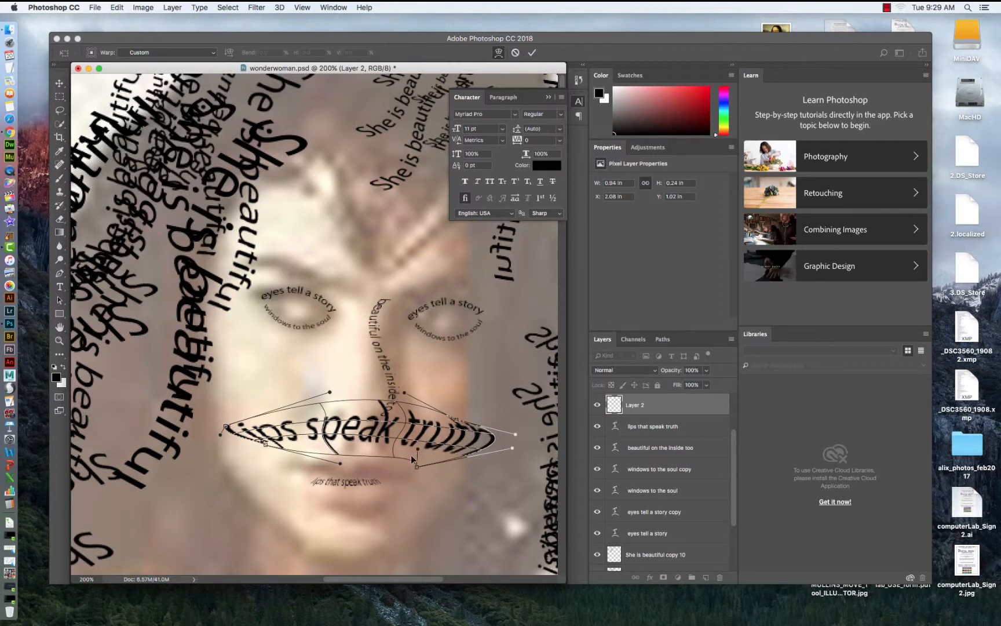
pyautogui.click(61, 85)
pyautogui.click(597, 212)
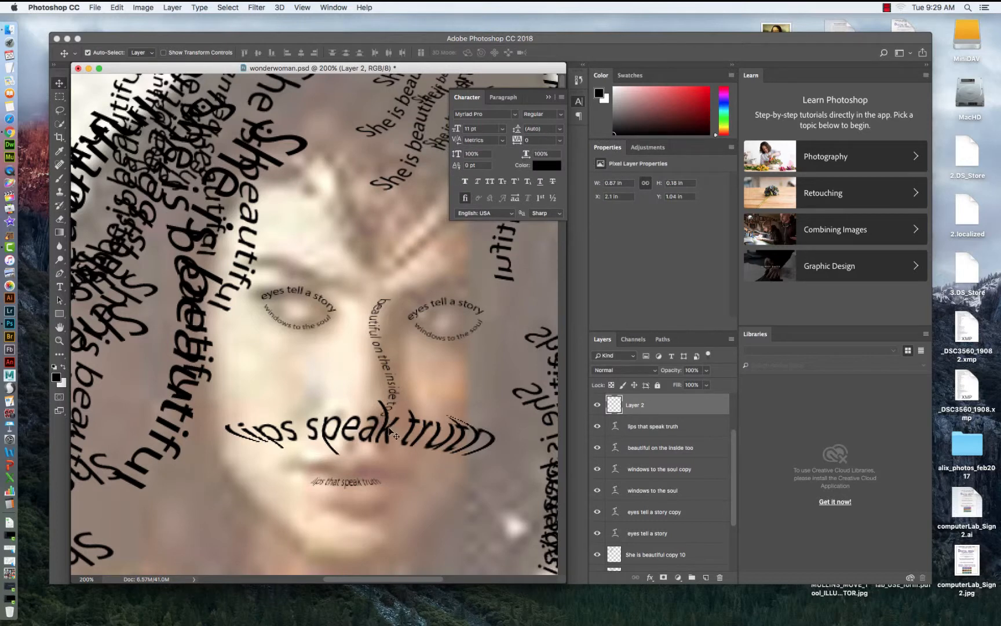
# Scale the warped lips text down with Free Transform and place it over the mouth.
pyautogui.press('super+t')
pyautogui.moveTo(479, 409); pyautogui.dragTo(392, 459)
pyautogui.press('Return')
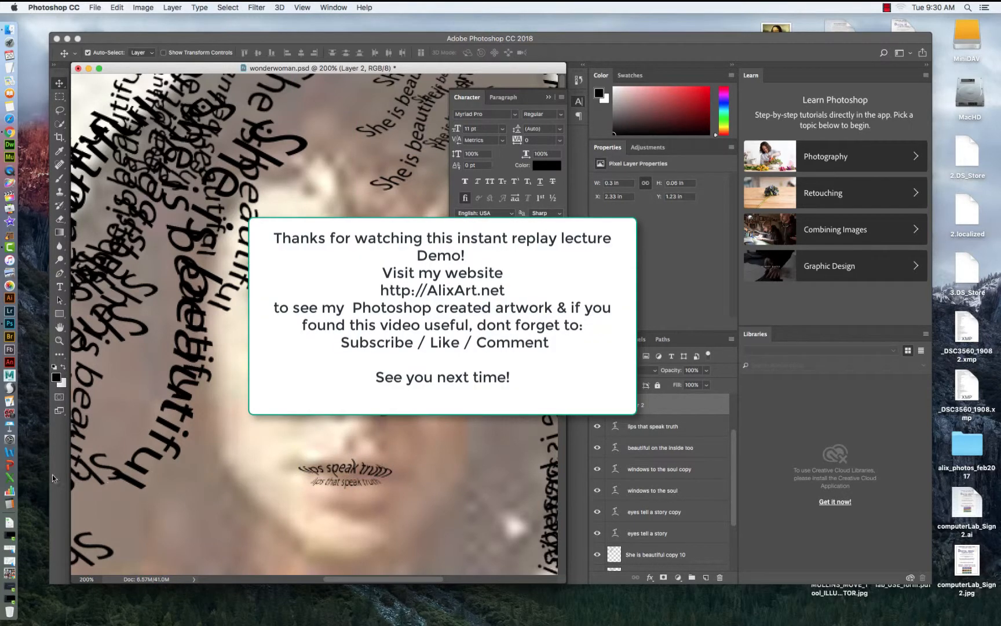
# Zoom in on the mouth and refine the lips text's warp with small handle adjustments, then apply the transformation.
pyautogui.press('z')
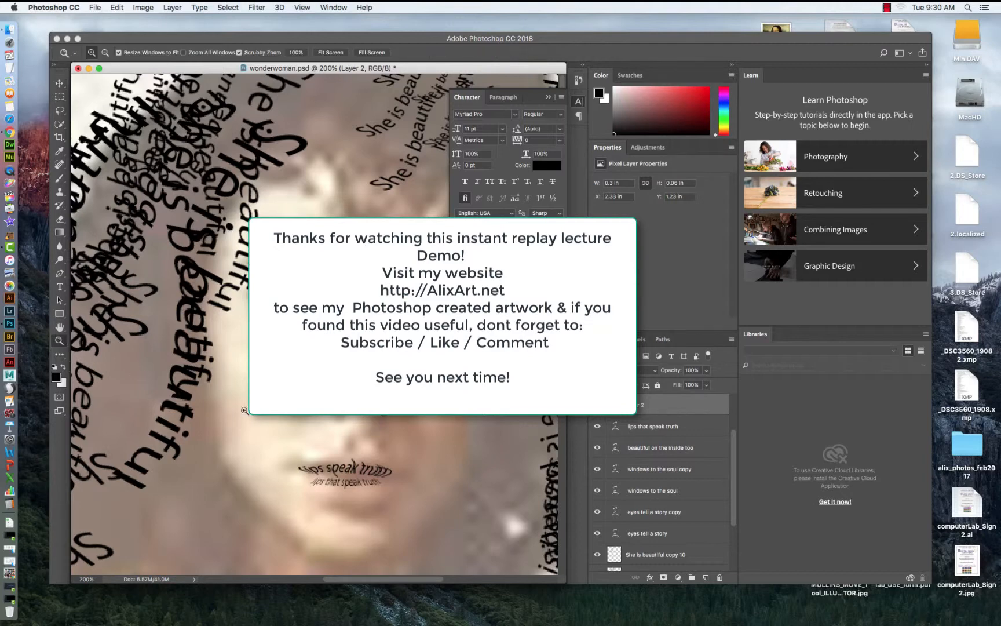
pyautogui.click(380, 486)
pyautogui.click(117, 8)
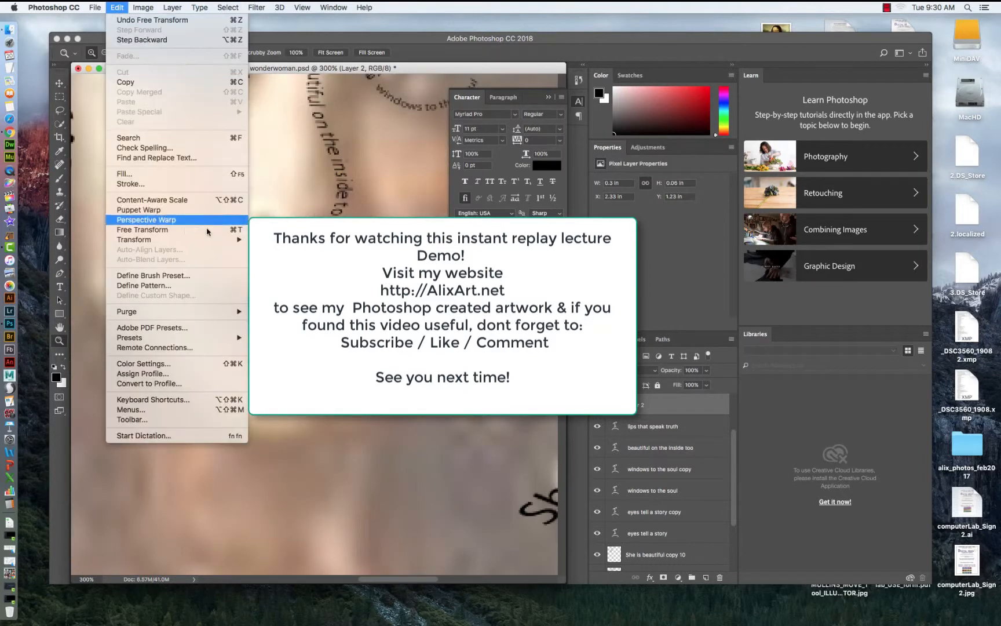
pyautogui.click(271, 305)
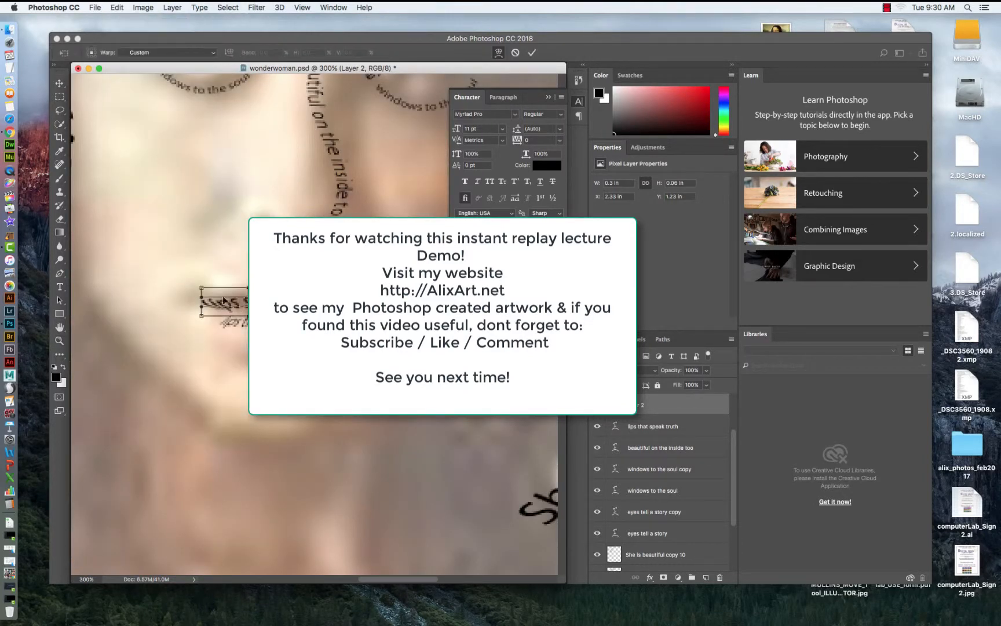
pyautogui.moveTo(225, 298); pyautogui.dragTo(246, 312)
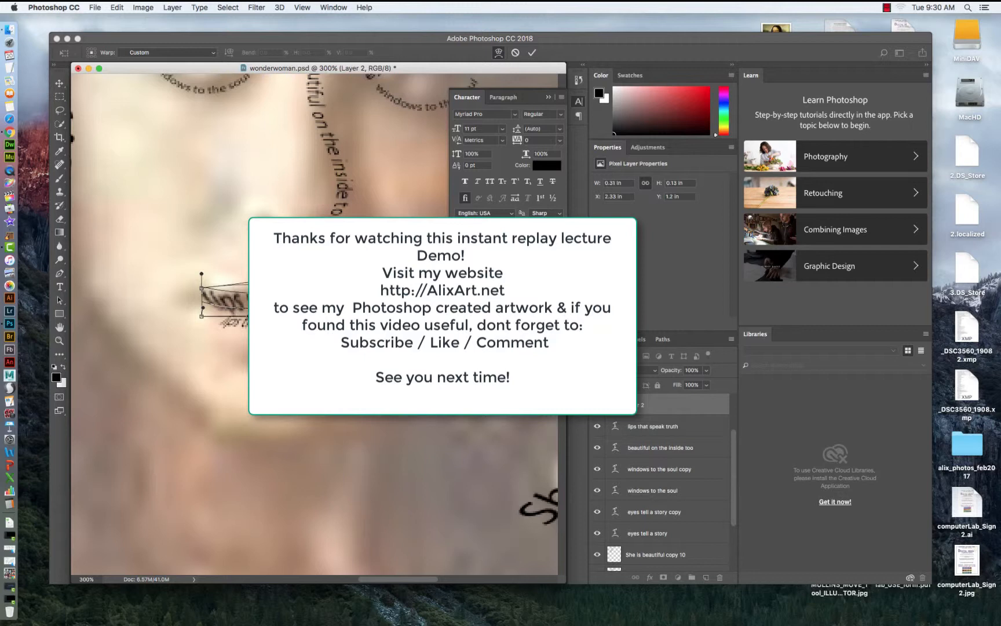
pyautogui.moveTo(273, 322); pyautogui.dragTo(274, 309)
pyautogui.click(59, 83)
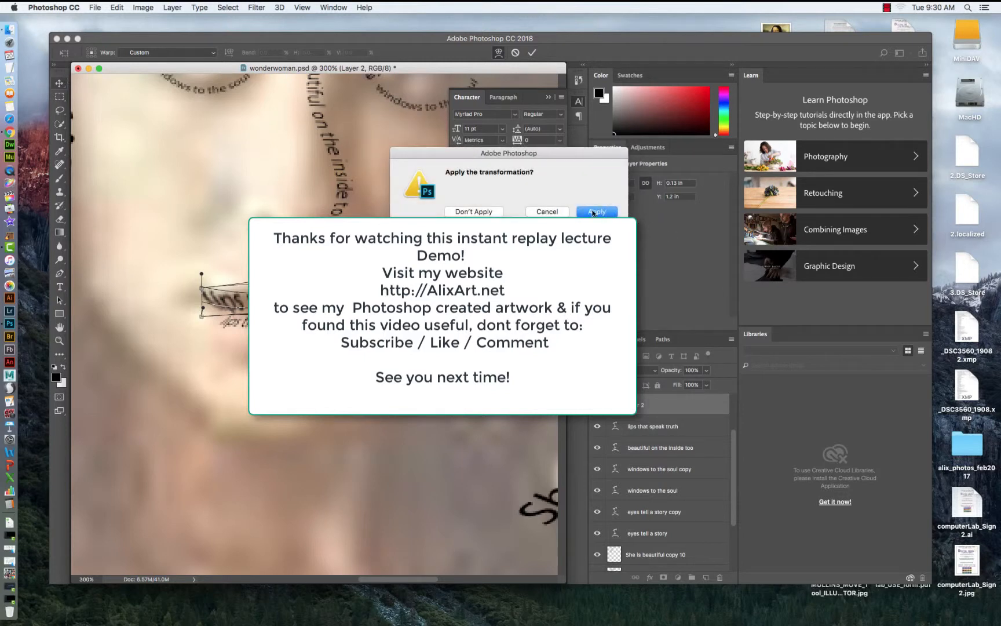
pyautogui.click(595, 212)
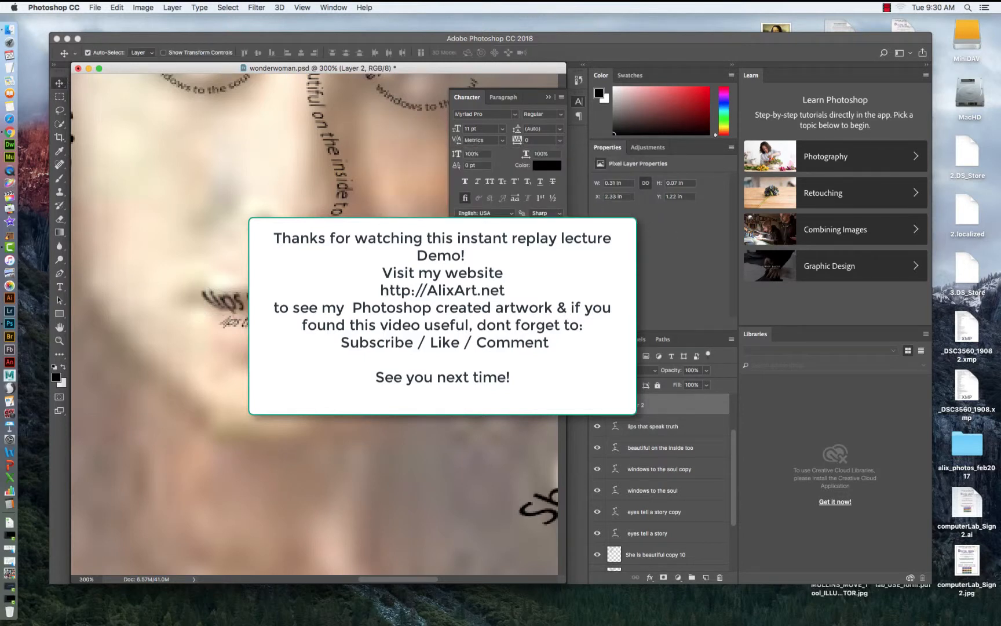
pyautogui.click(302, 7)
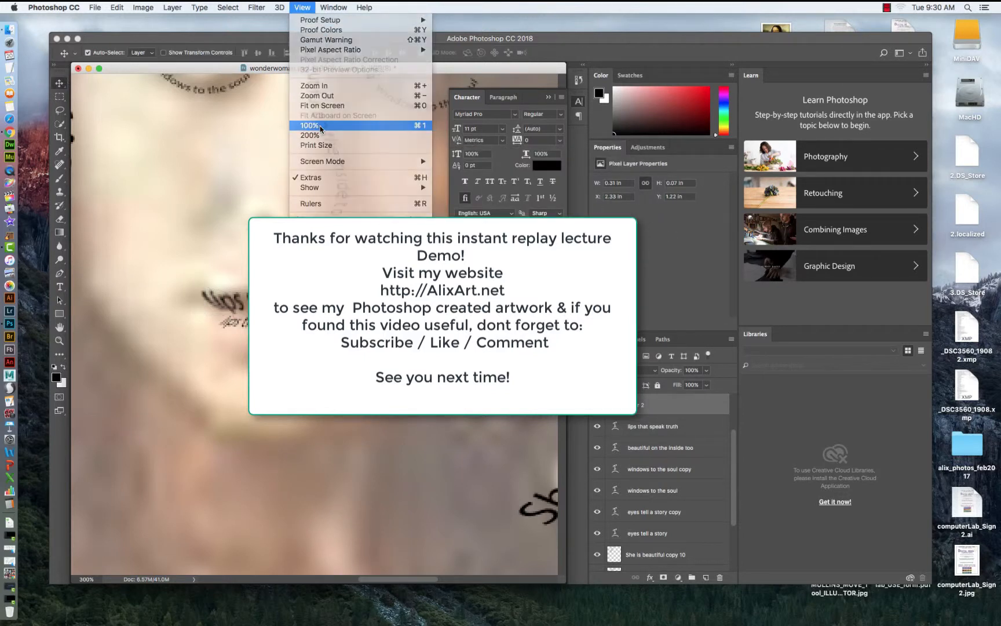
pyautogui.click(320, 126)
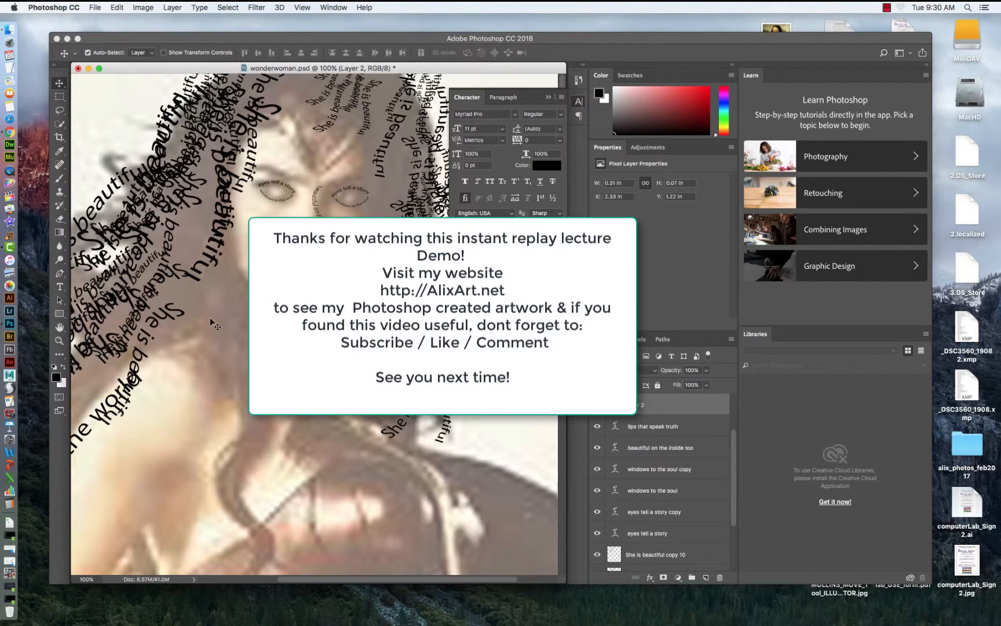
pyautogui.click(13, 250)
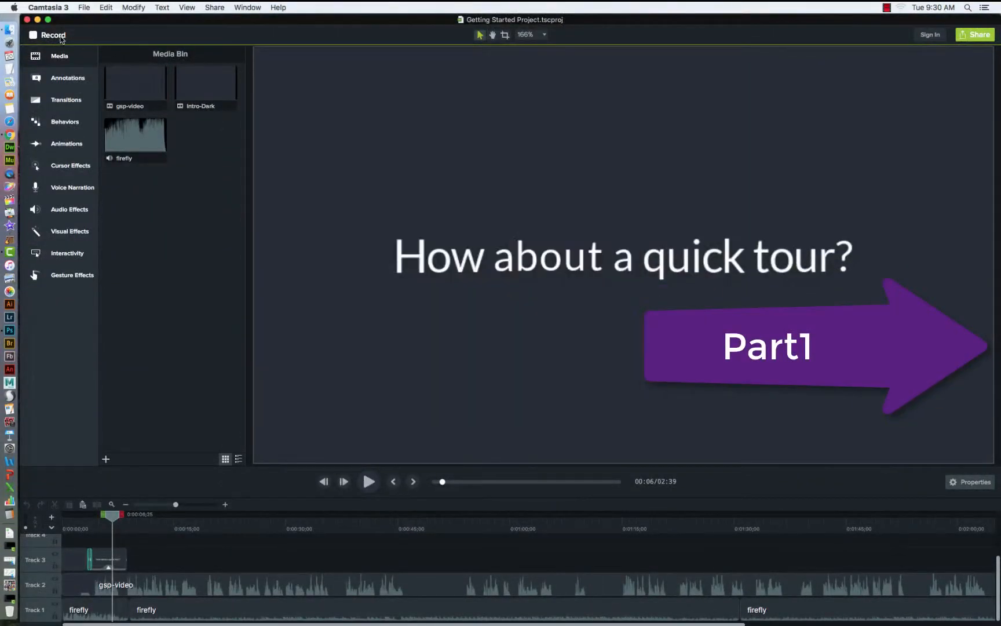